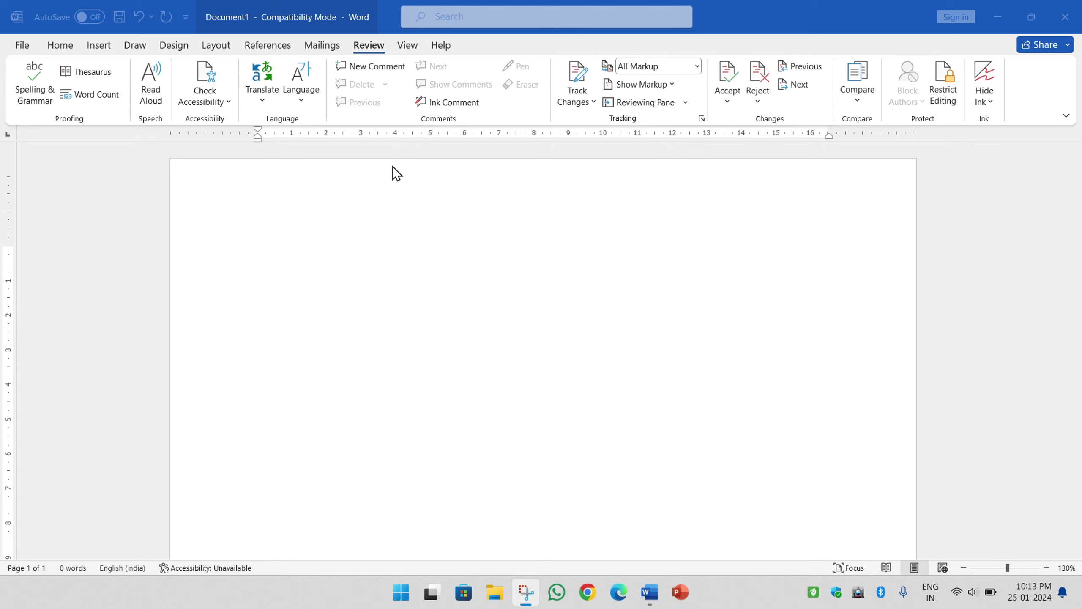
Type the words 'The qick' on the blank page
{"action": "left_click", "coordinate": [386, 282]}
{"action": "type", "text": "Th"}
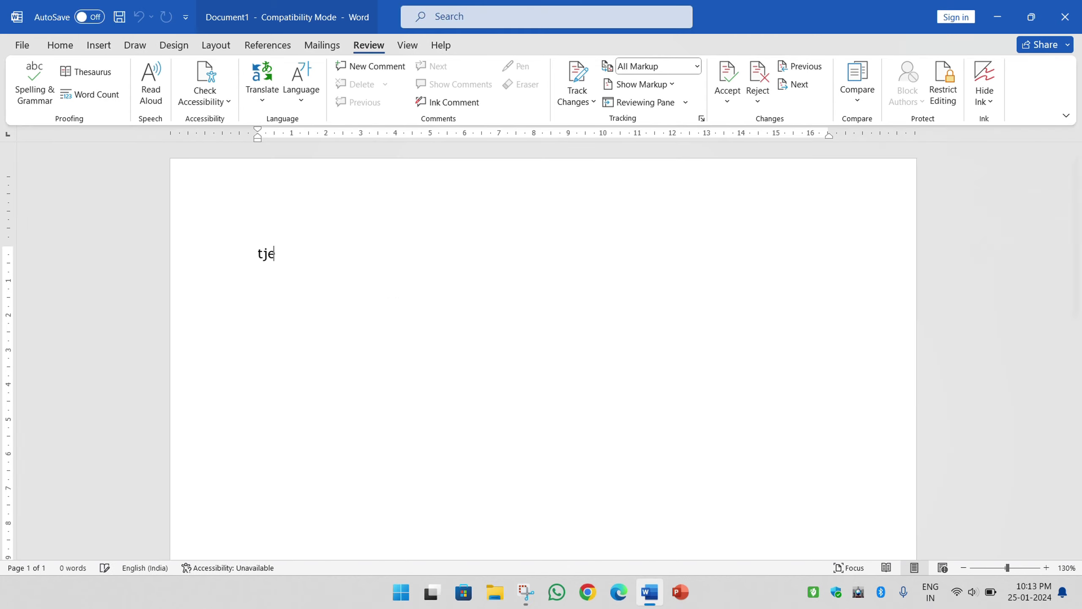
{"action": "type", "text": "e q"}
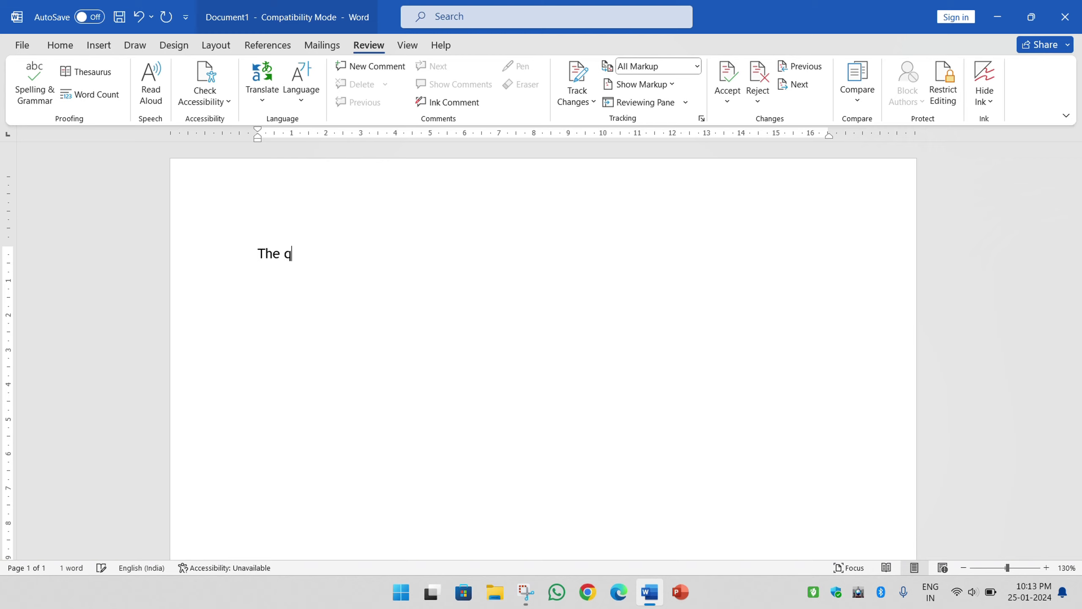
{"action": "type", "text": "oc"}
{"action": "key", "text": "BackSpace"}
{"action": "key", "text": "BackSpace"}
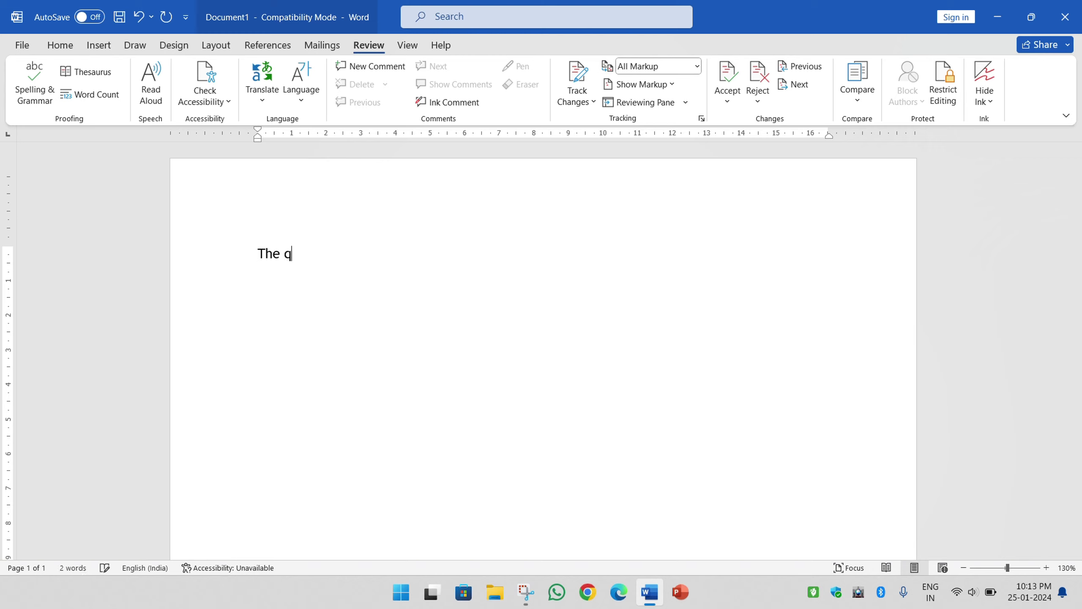
{"action": "type", "text": "ic"}
{"action": "type", "text": "l"}
{"action": "key", "text": "BackSpace"}
{"action": "type", "text": "l"}
{"action": "key", "text": "BackSpace"}
{"action": "type", "text": "k"}
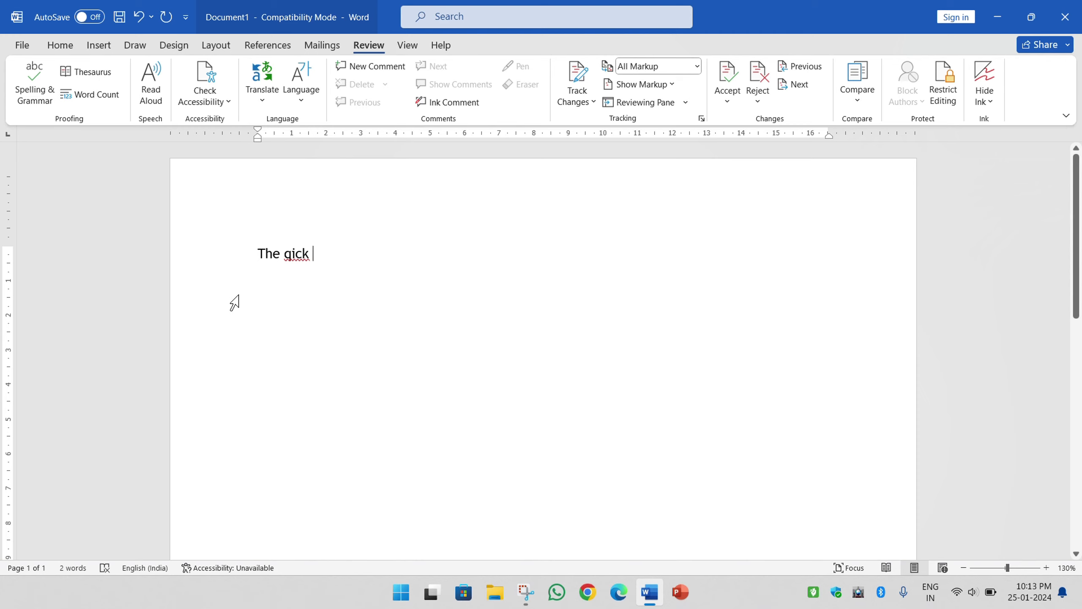
Enlarge the line 'The qick' to a much larger font size
{"action": "scroll", "coordinate": [234, 303], "scroll_direction": "up", "scroll_amount": 5, "text": "ctrl"}
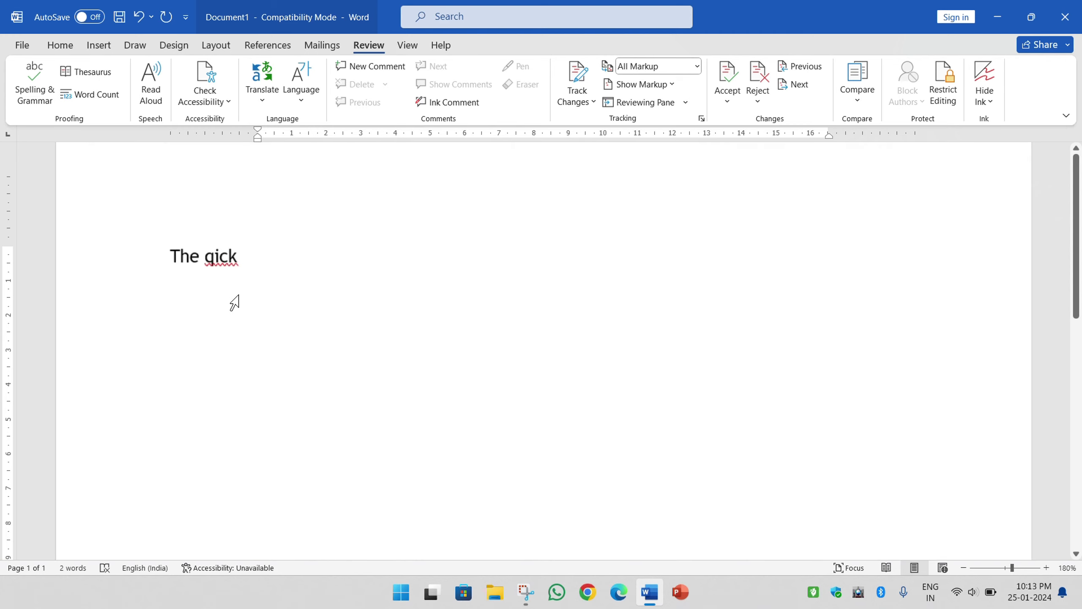
{"action": "left_click", "coordinate": [150, 256]}
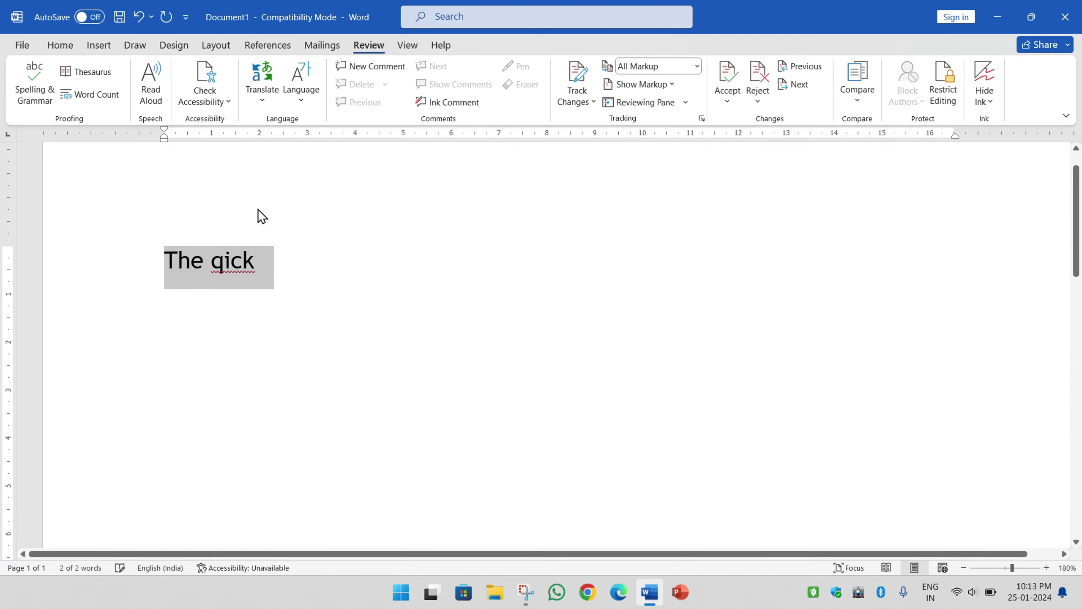
{"action": "key", "text": "ctrl+shift+period"}
{"action": "key", "text": "ctrl+shift+period"}
{"action": "key", "text": "ctrl+shift+period"}
{"action": "key", "text": "ctrl+shift+period"}
{"action": "key", "text": "ctrl+shift+period"}
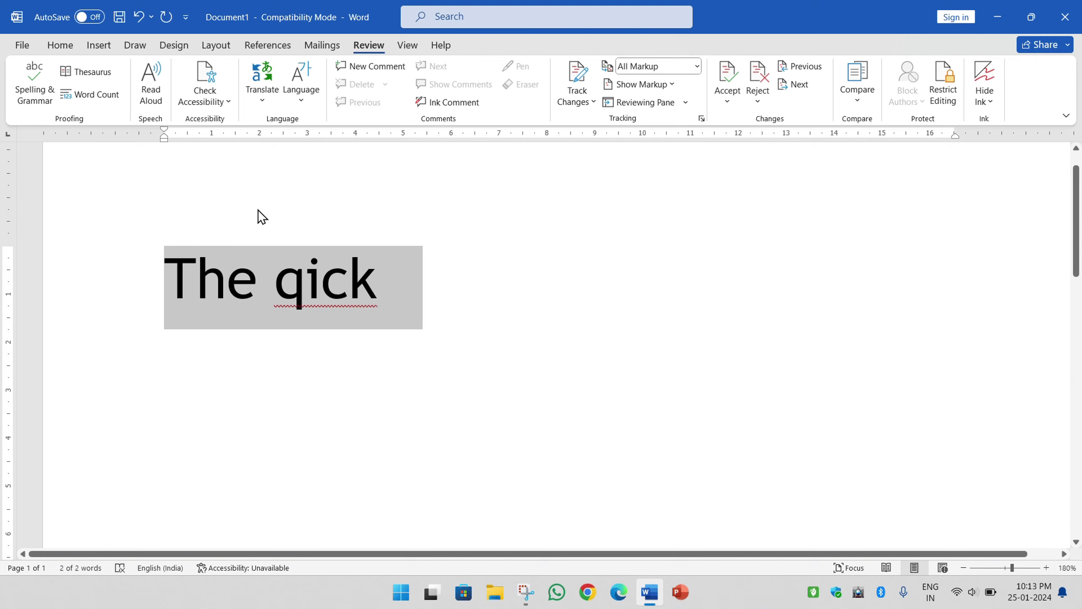
{"action": "left_click", "coordinate": [340, 288]}
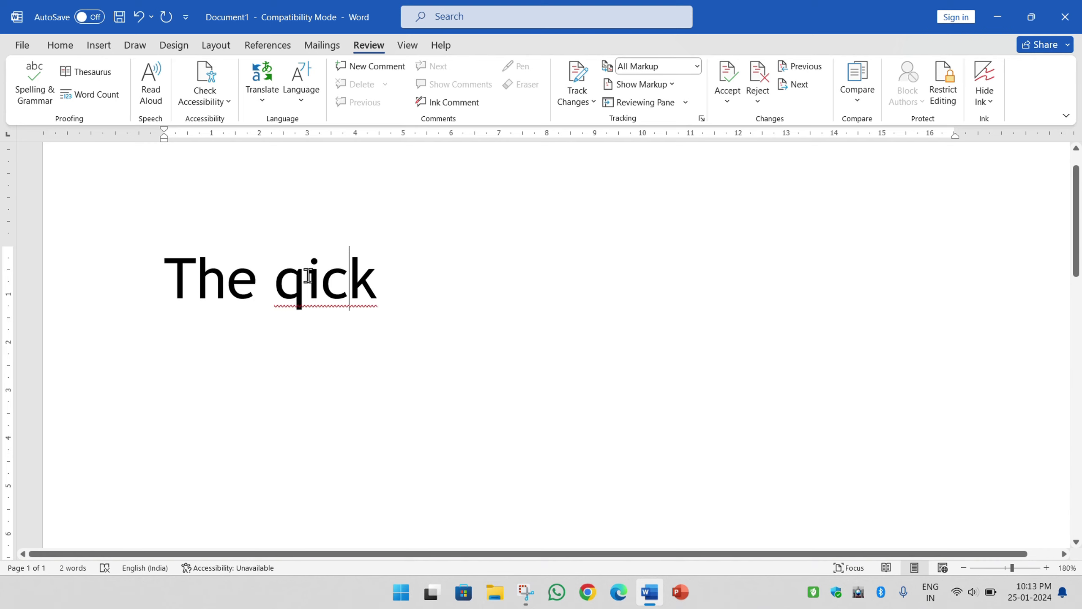
{"action": "scroll", "coordinate": [313, 301], "scroll_direction": "down", "scroll_amount": 3}
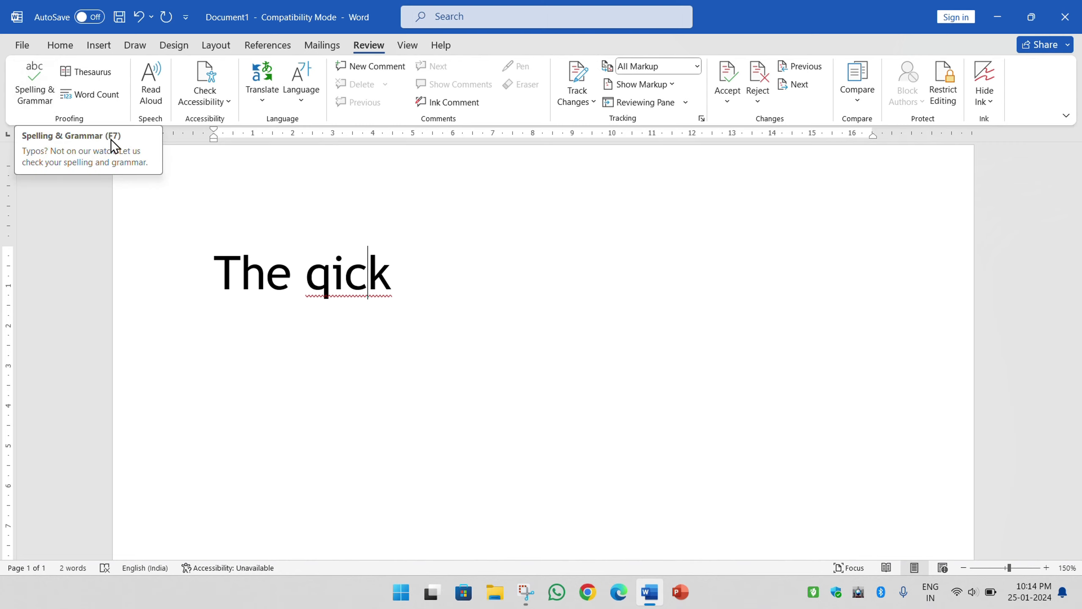
Accept the spell check suggestion 'quick' for 'qick' and close the completion message
{"action": "left_click", "coordinate": [23, 91]}
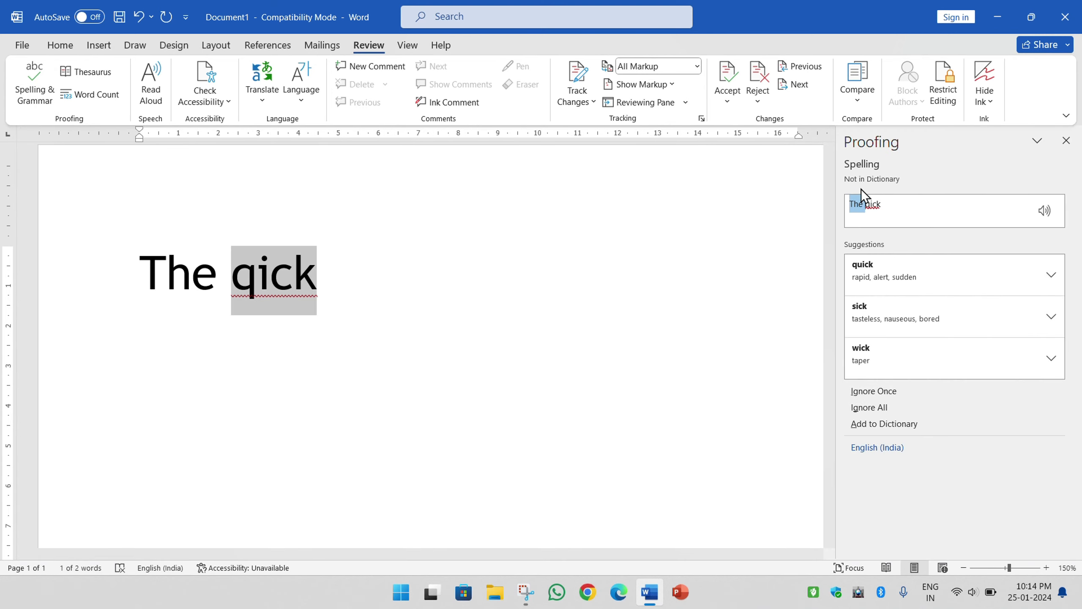
{"action": "left_click", "coordinate": [881, 208]}
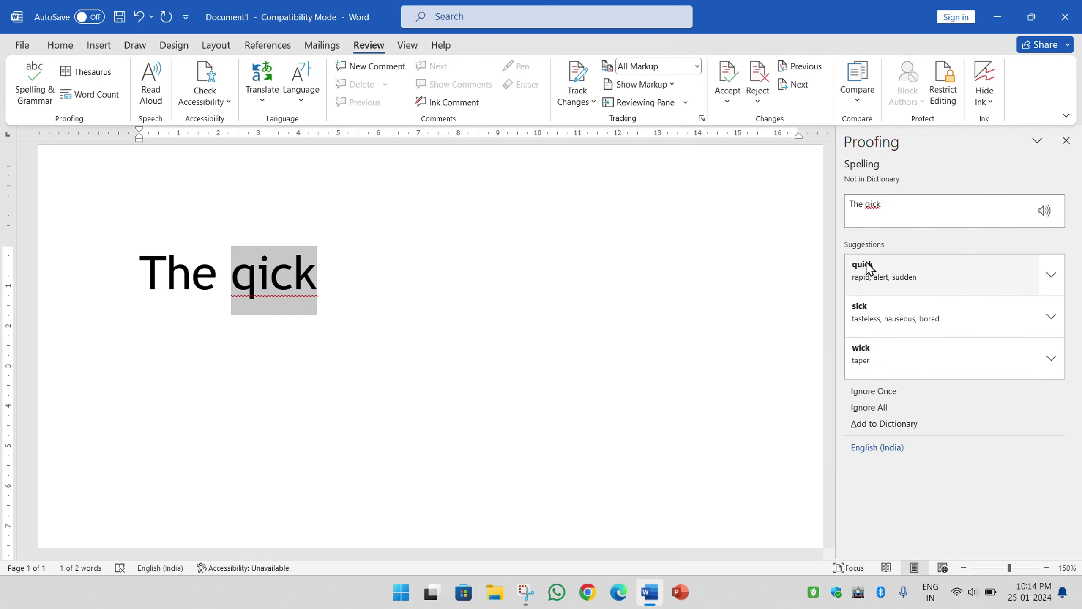
{"action": "left_click", "coordinate": [867, 287]}
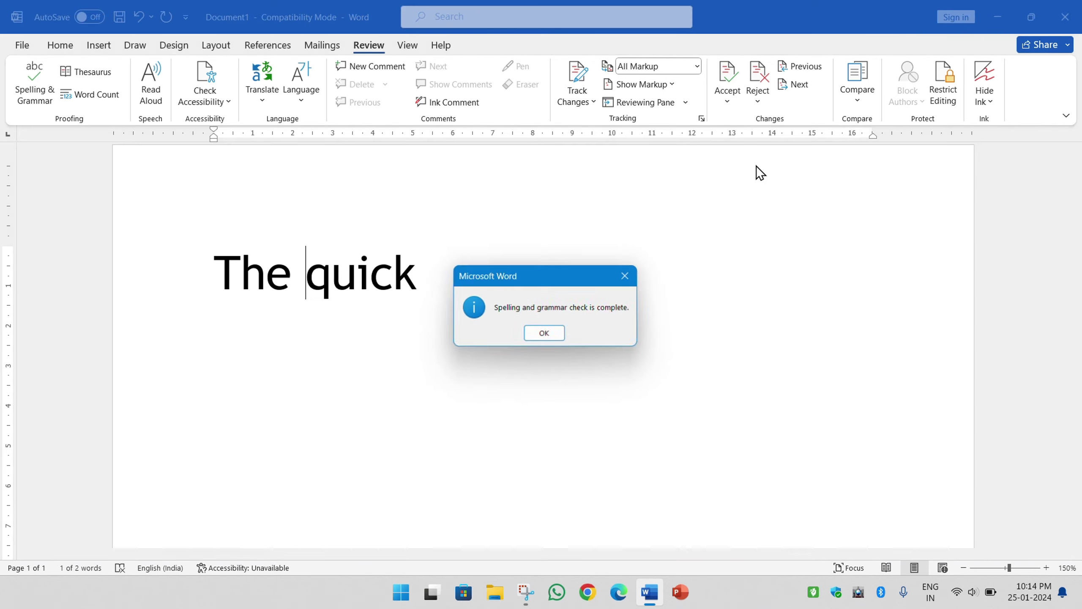
{"action": "key", "text": "Return"}
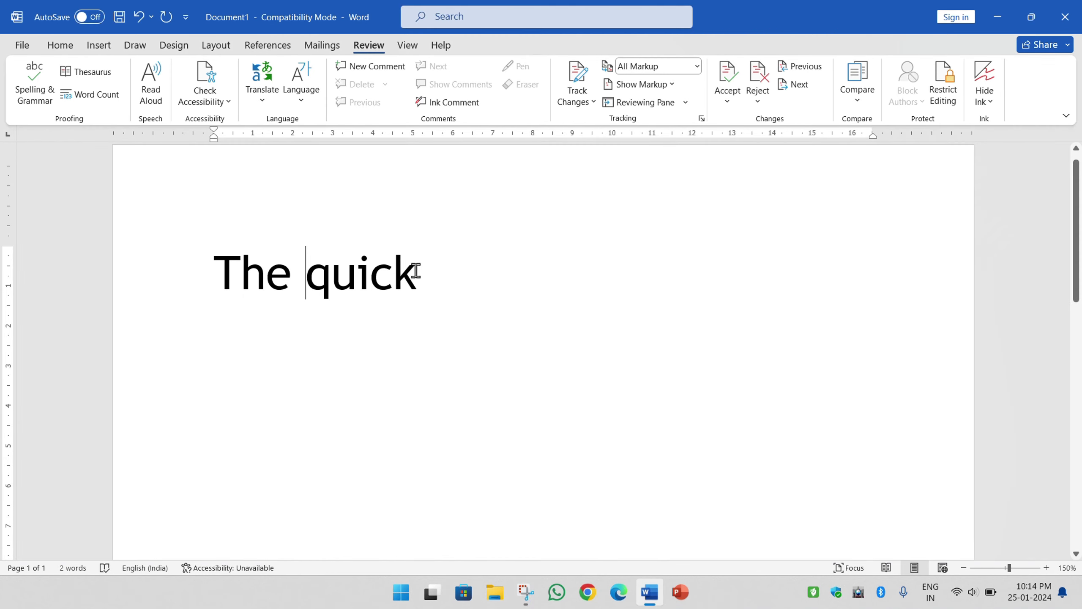
Open the thesaurus on 'quick', then look up synonyms for 'computer'
{"action": "left_click", "coordinate": [95, 72]}
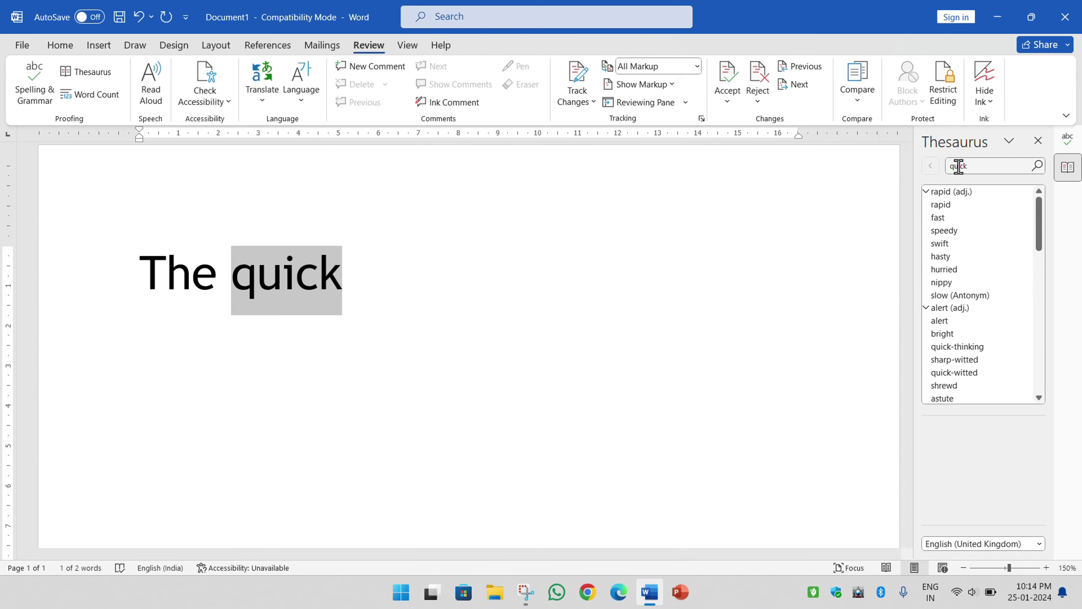
{"action": "left_click", "coordinate": [976, 167]}
{"action": "type", "text": "co"}
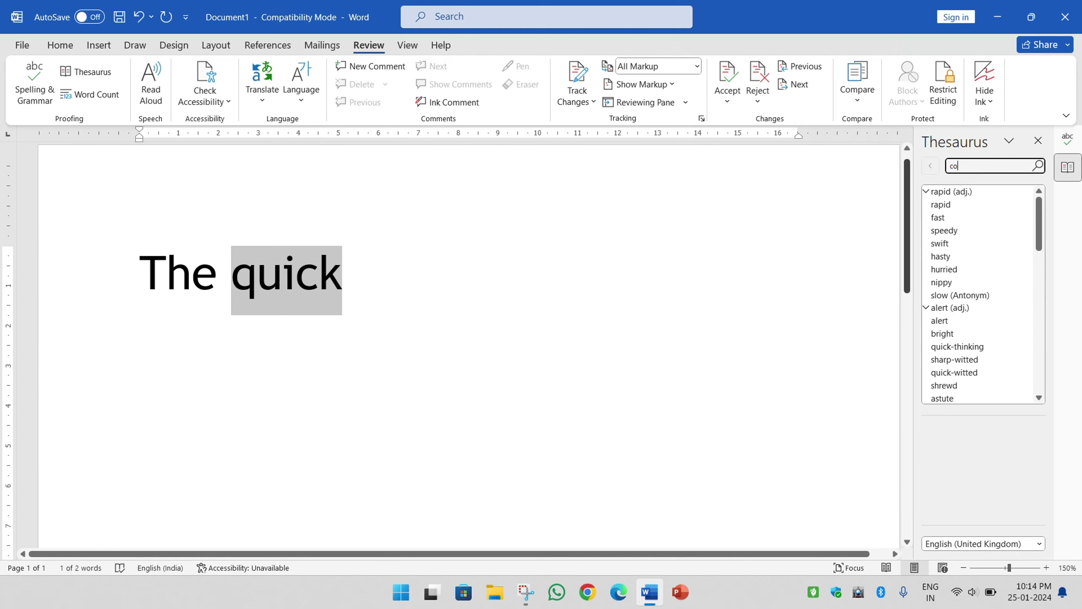
{"action": "type", "text": "mputer"}
{"action": "key", "text": "Return"}
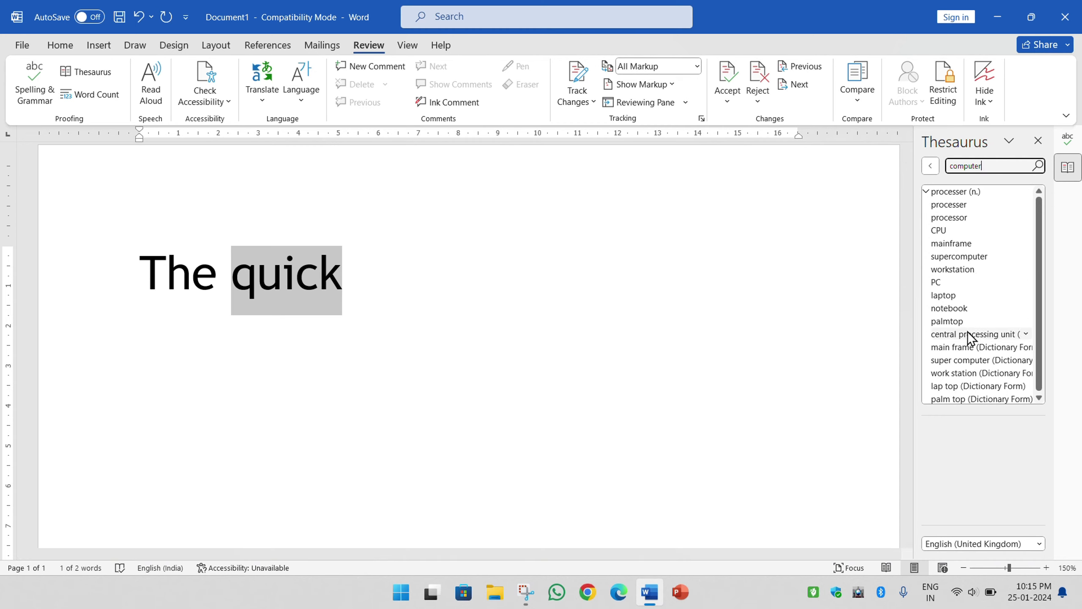
Look up thesaurus synonyms for 'doubt' and then for 'book'
{"action": "left_click_drag", "start_coordinate": [1004, 171], "coordinate": [924, 165]}
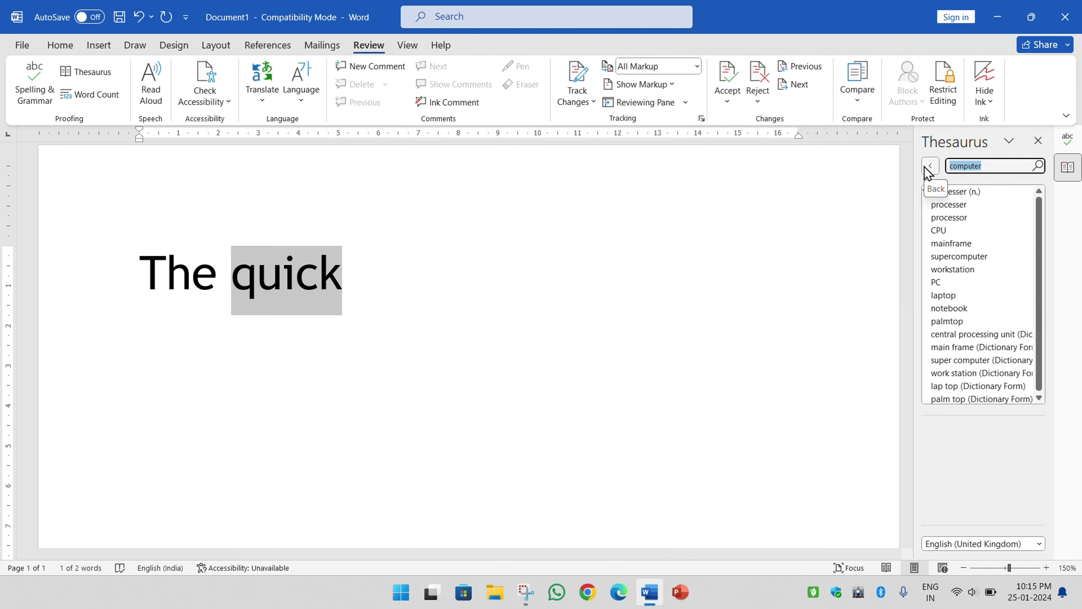
{"action": "type", "text": "do"}
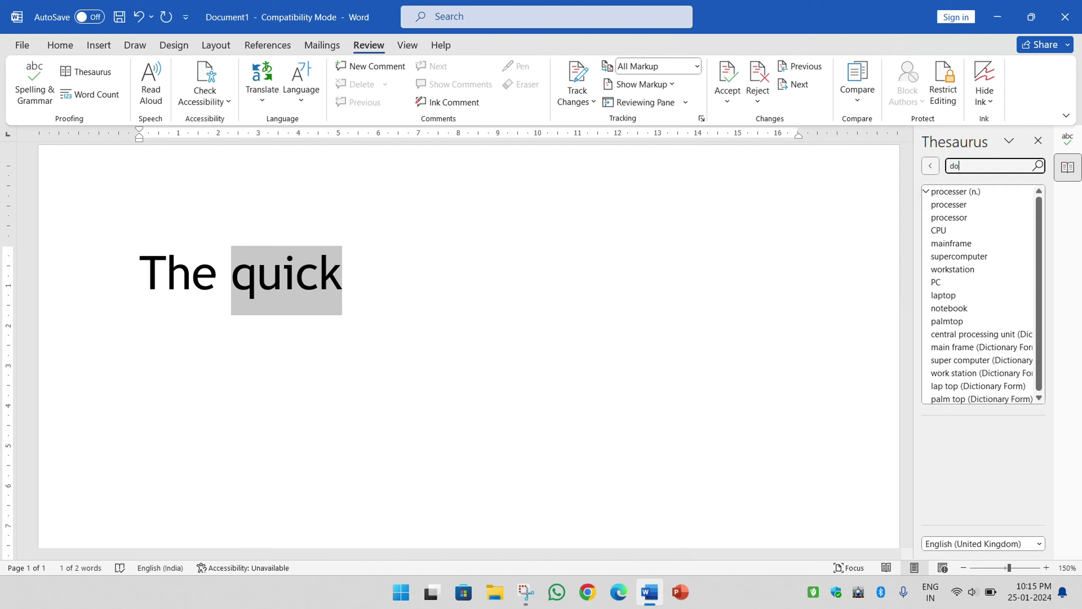
{"action": "type", "text": "ubt"}
{"action": "key", "text": "Return"}
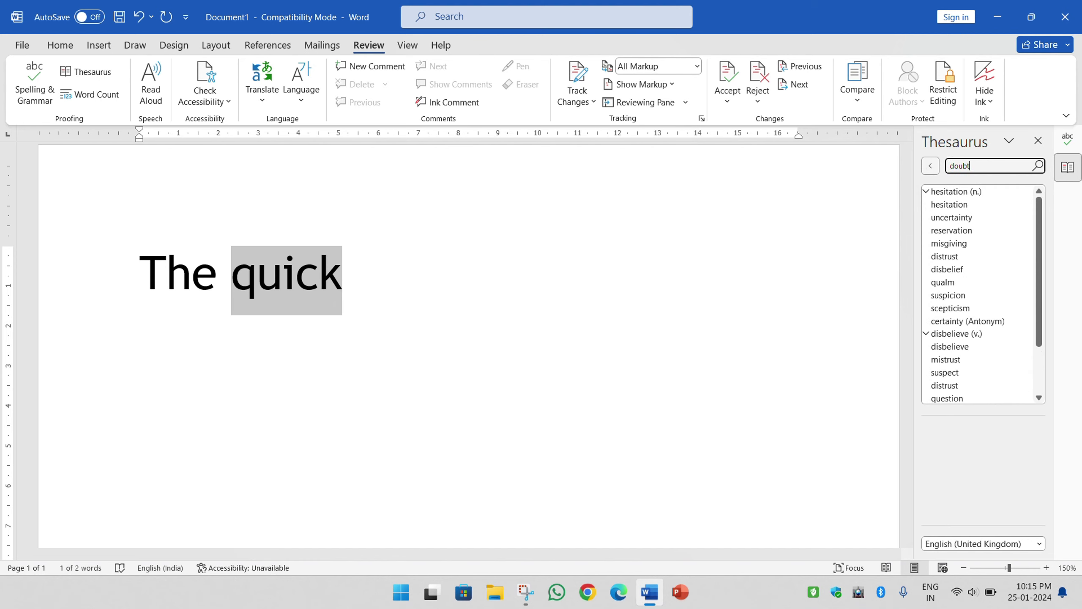
{"action": "left_click_drag", "start_coordinate": [982, 166], "coordinate": [893, 167]}
{"action": "type", "text": "boo"}
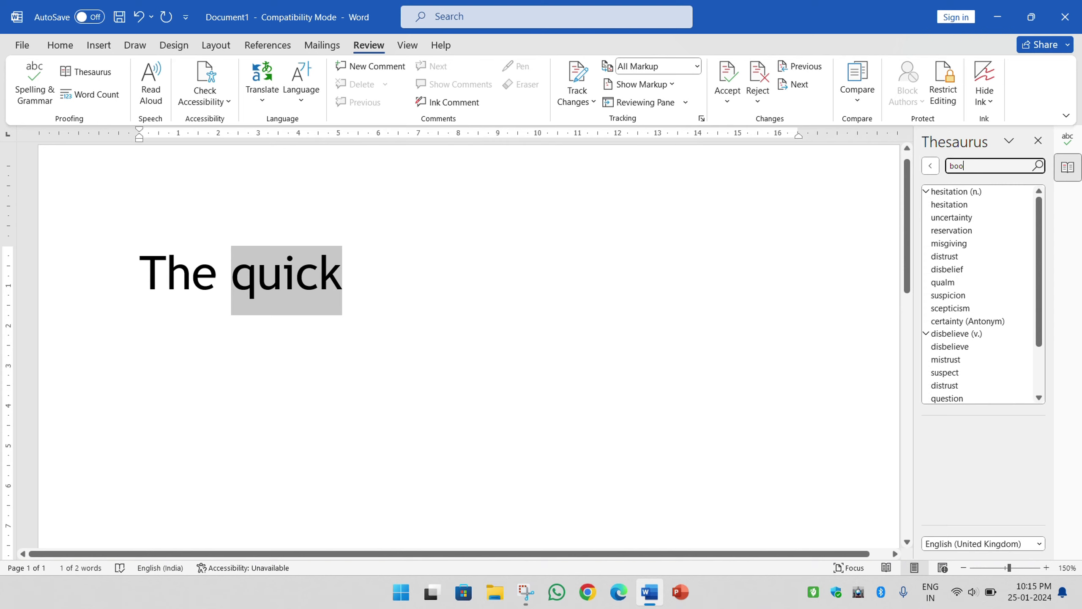
{"action": "type", "text": "k"}
{"action": "key", "text": "Return"}
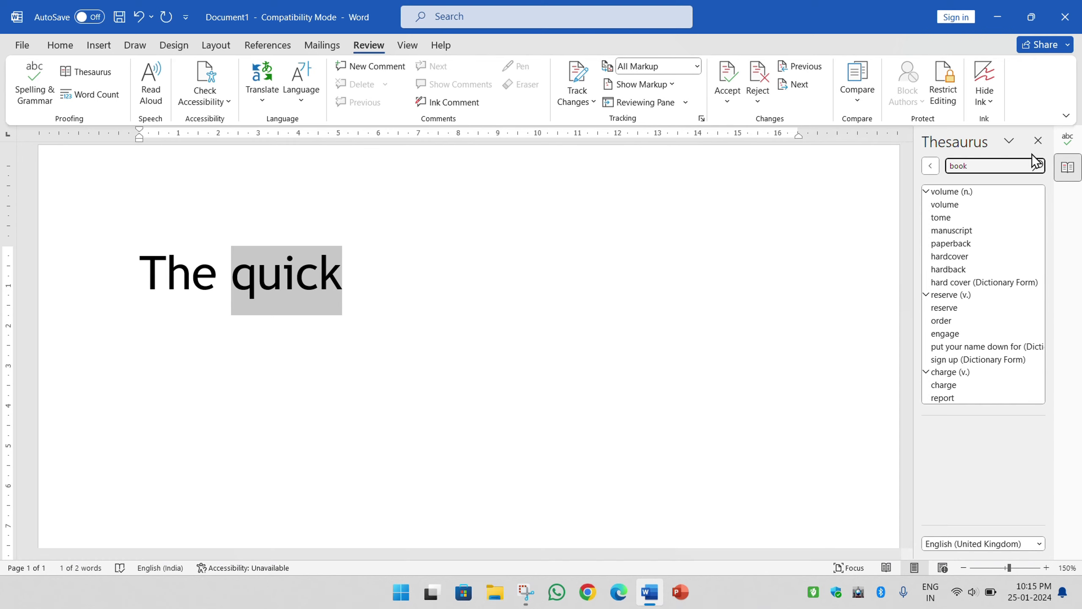
Close the thesaurus, have 'The quick' read aloud, stop it, and view Translate options
{"action": "left_click", "coordinate": [1038, 141]}
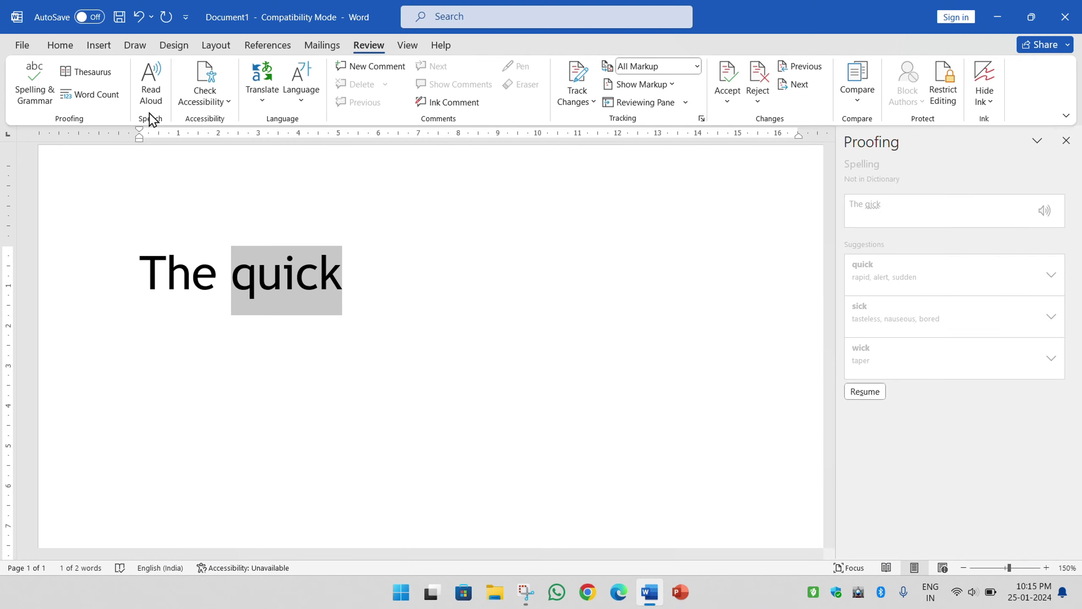
{"action": "left_click", "coordinate": [140, 86]}
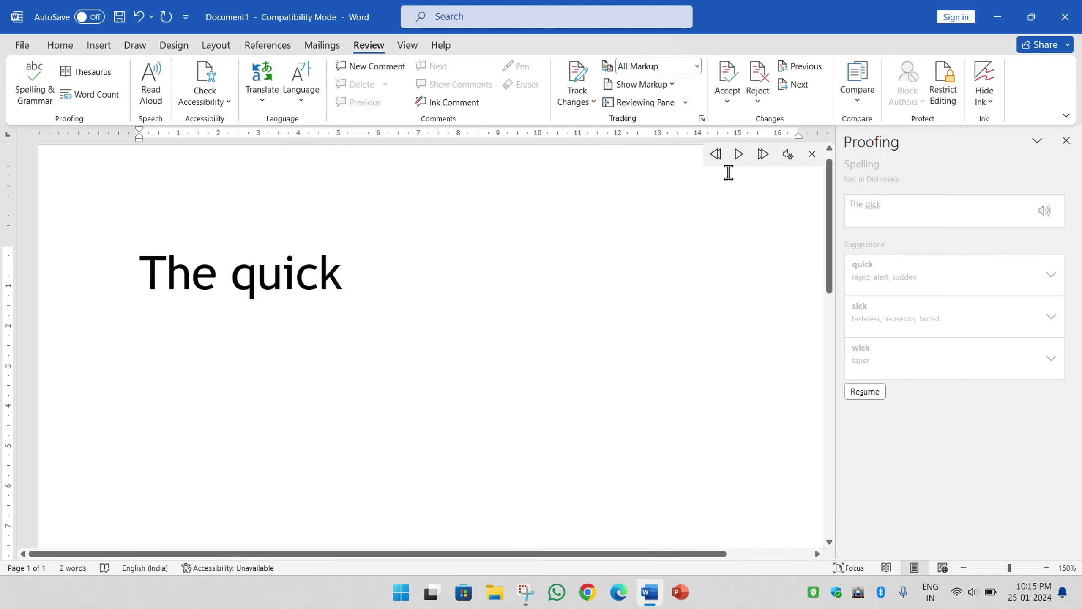
{"action": "left_click", "coordinate": [813, 164]}
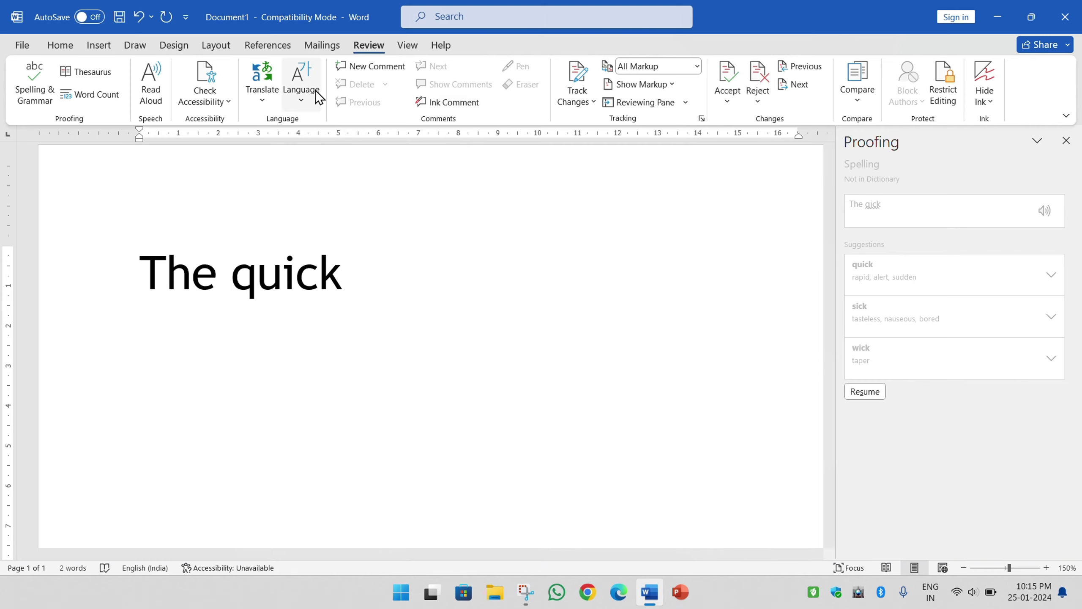
{"action": "left_click", "coordinate": [267, 95]}
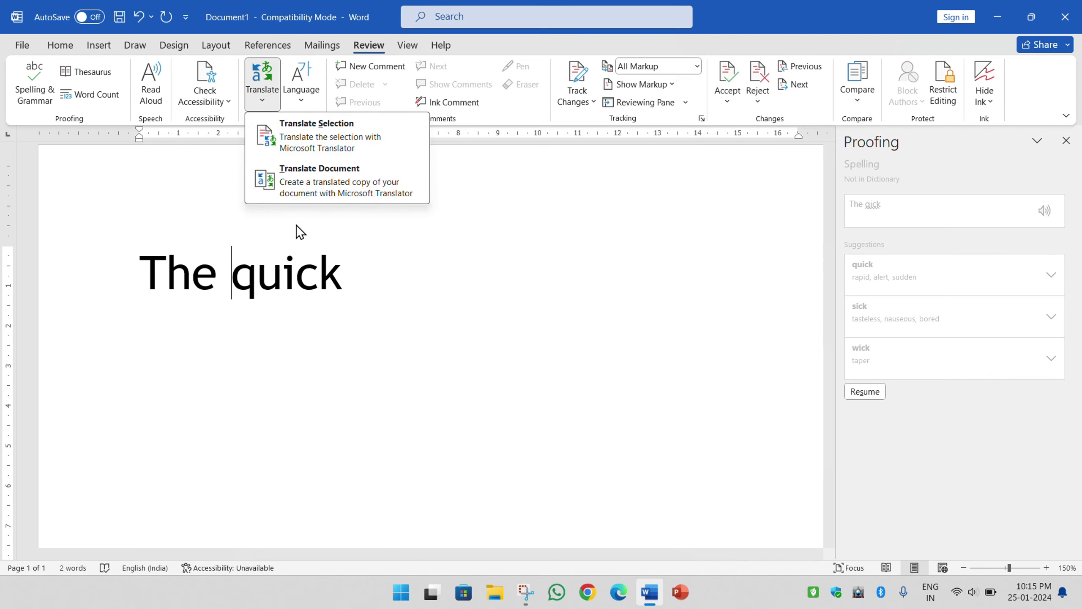
Clear the page and generate sample paragraphs with =rand()
{"action": "left_click", "coordinate": [342, 266]}
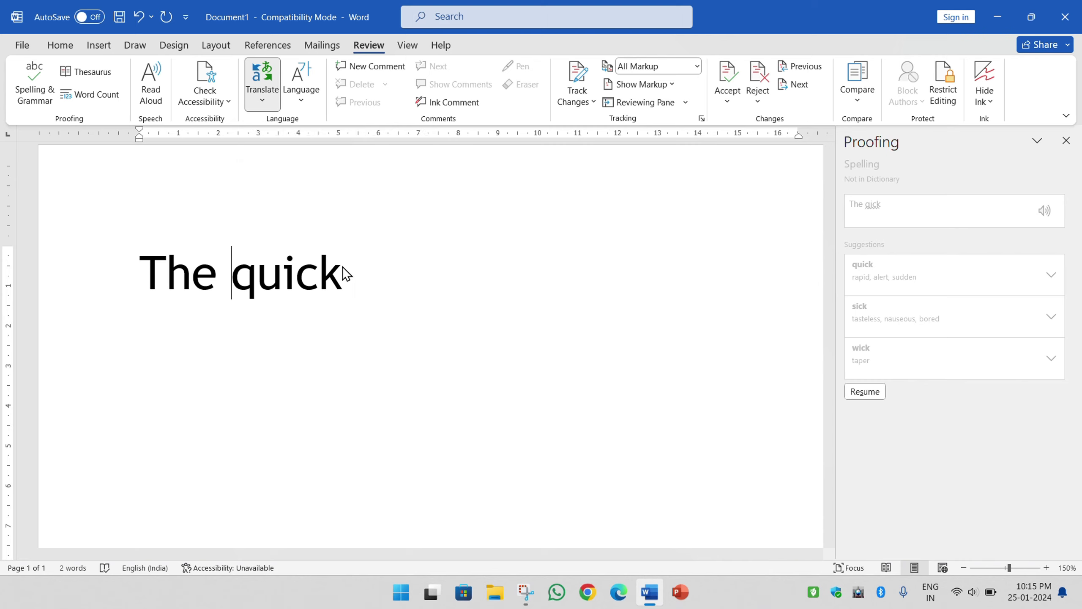
{"action": "left_click_drag", "start_coordinate": [370, 272], "coordinate": [171, 283]}
{"action": "key", "text": "Delete"}
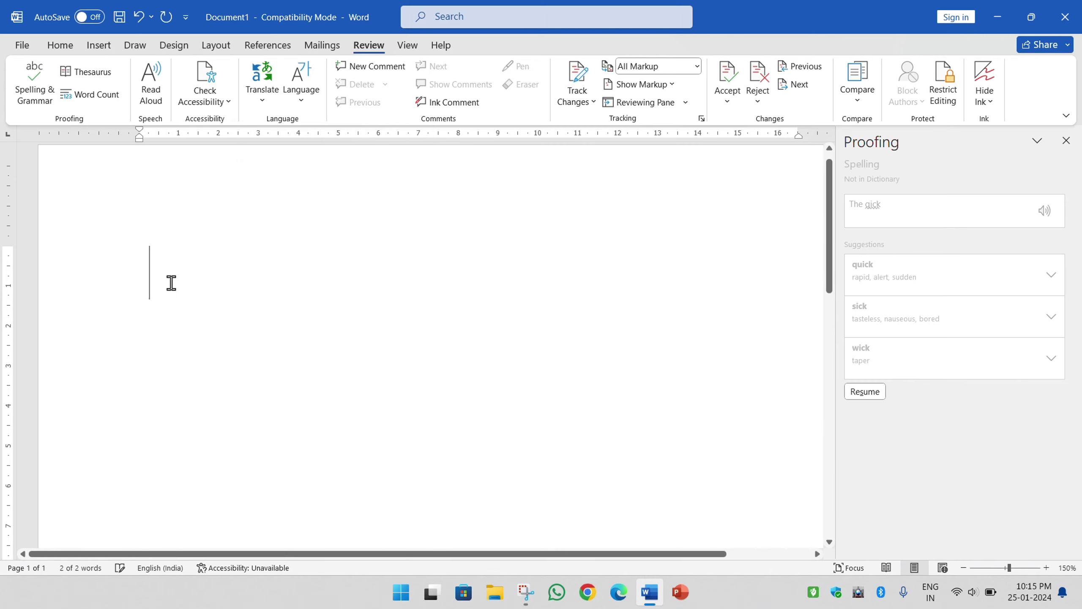
{"action": "key", "text": "ctrl+a"}
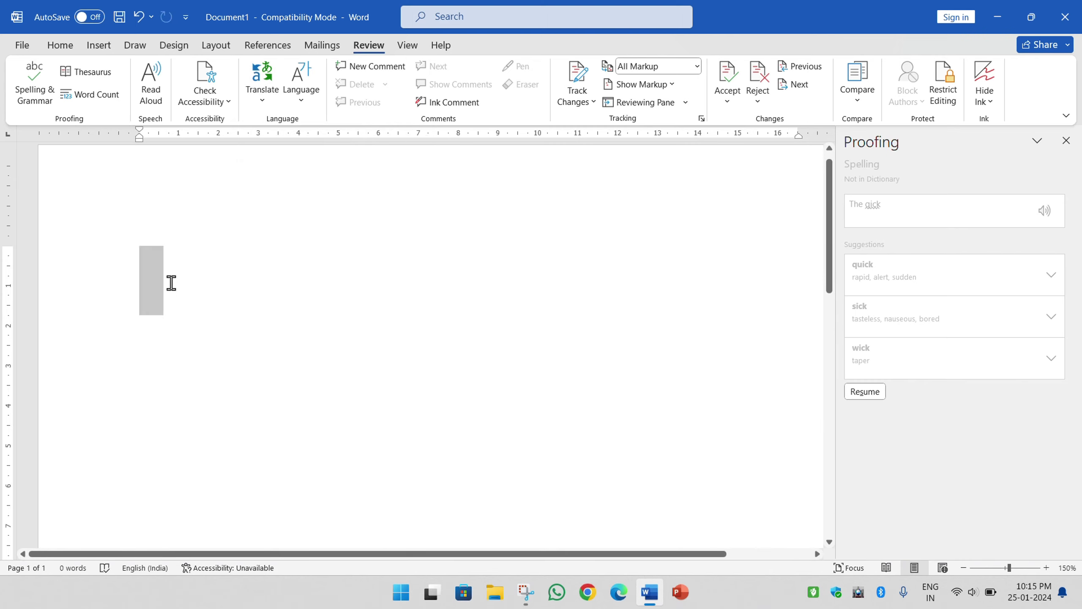
{"action": "key", "text": "Delete"}
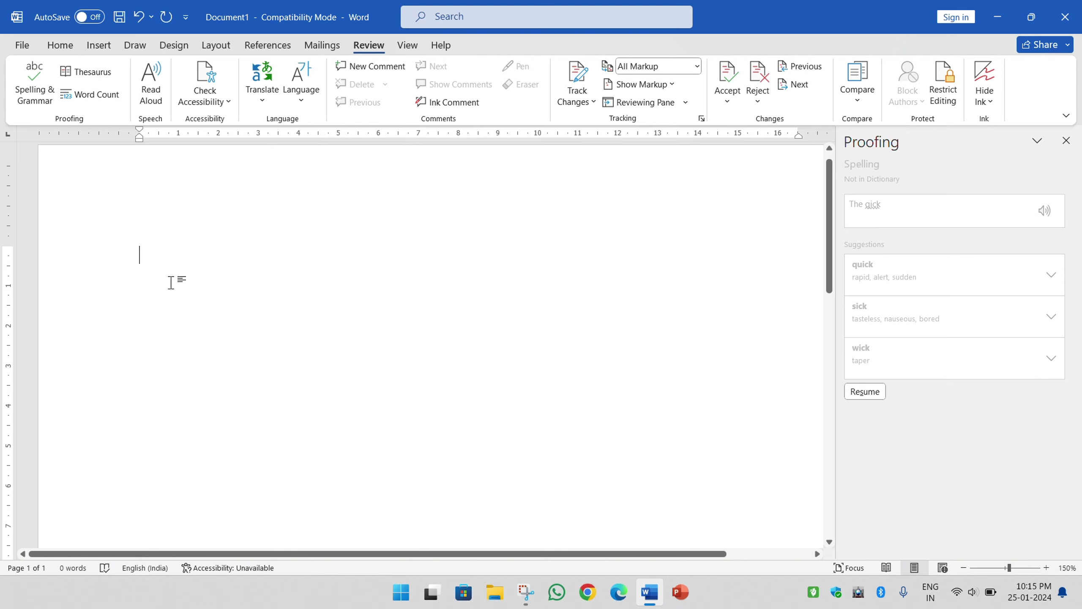
{"action": "type", "text": "=ran"}
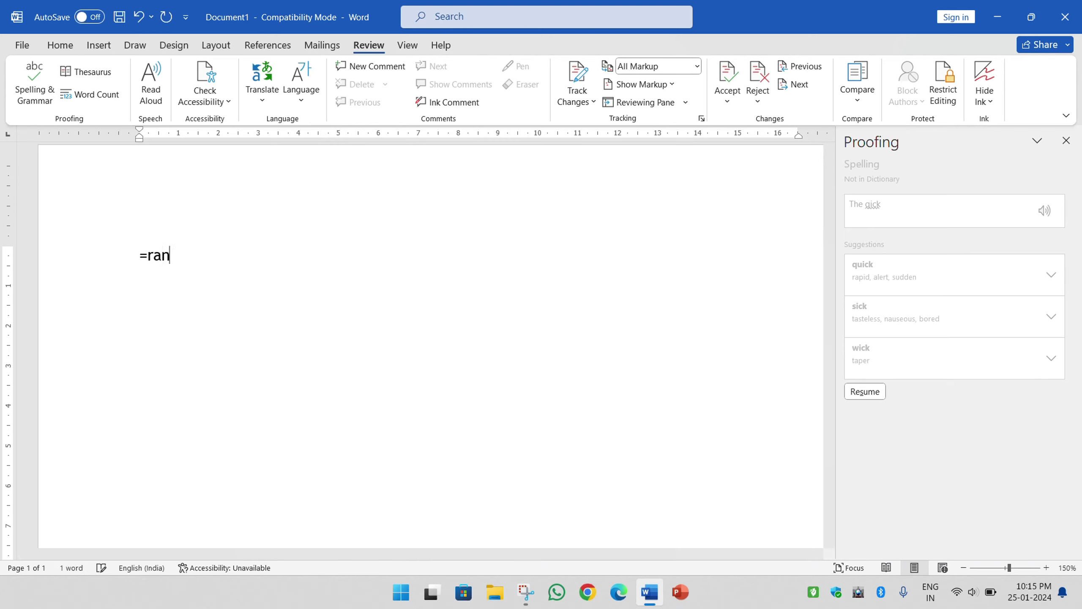
{"action": "type", "text": "d()"}
{"action": "key", "text": "Return"}
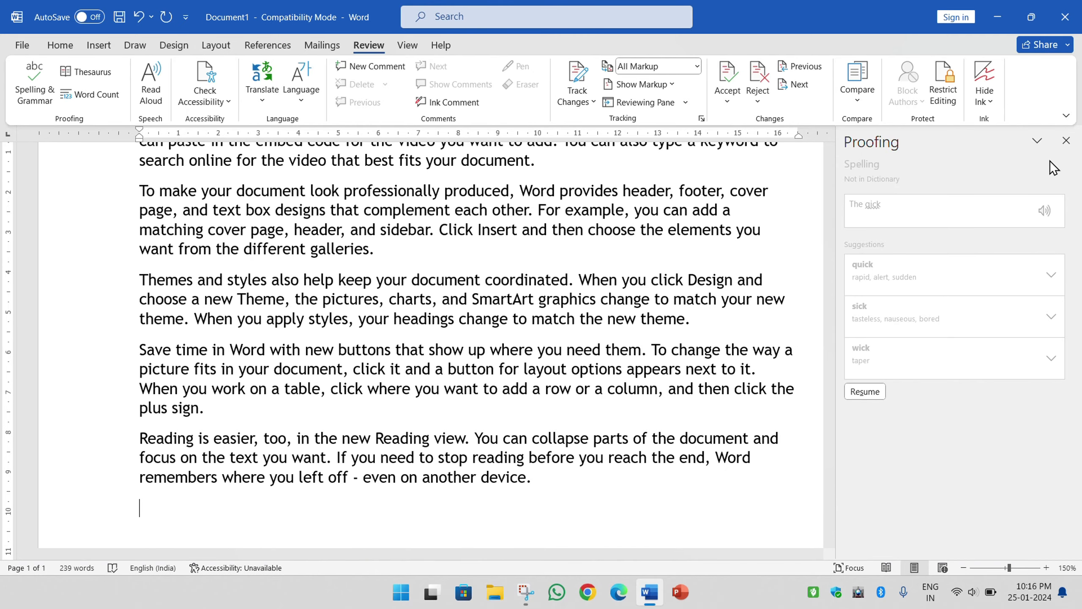
Close the spelling suggestions pane and justify all the sample paragraphs
{"action": "left_click", "coordinate": [1065, 140]}
{"action": "scroll", "coordinate": [633, 355], "scroll_direction": "up", "scroll_amount": 2}
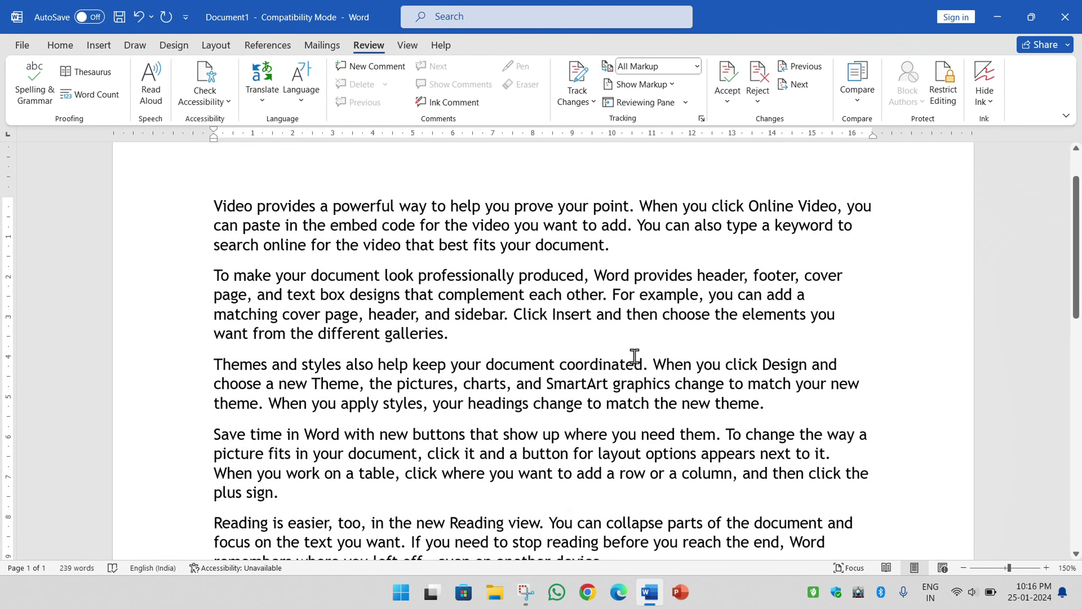
{"action": "key", "text": "ctrl+a"}
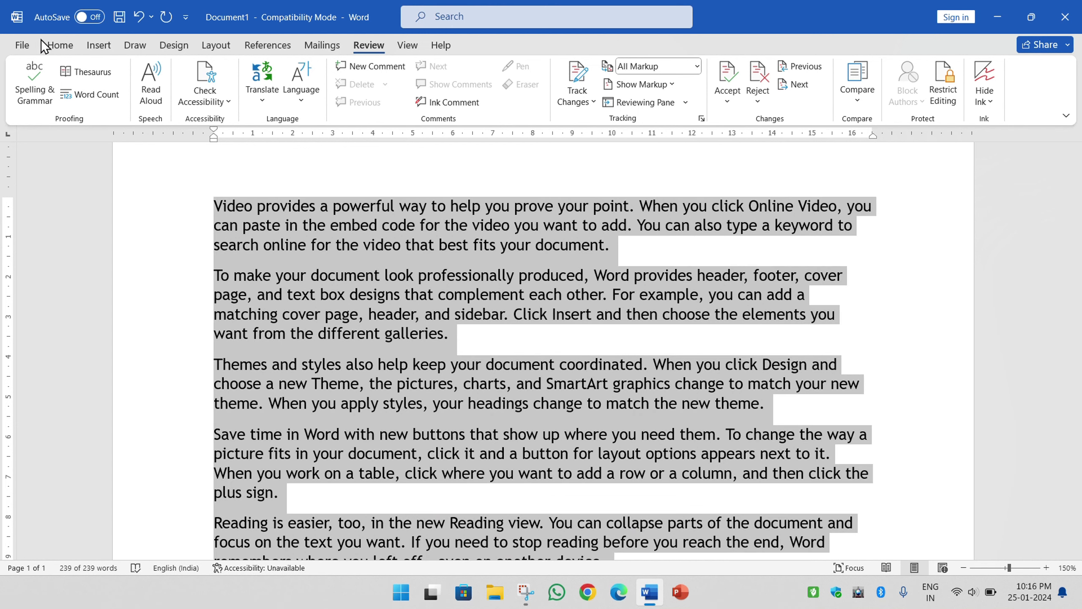
{"action": "left_click", "coordinate": [63, 47]}
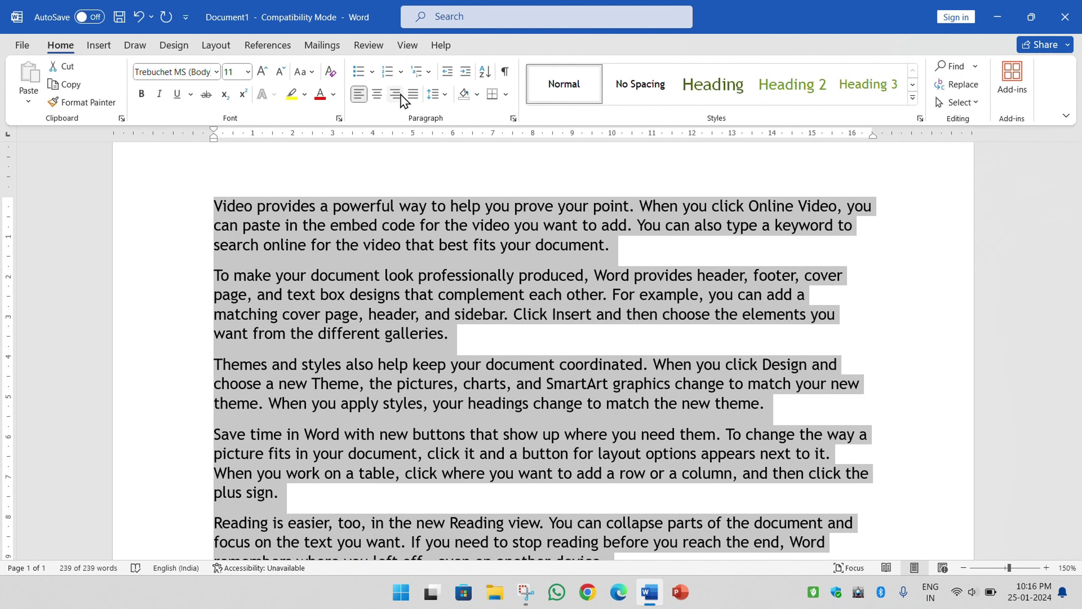
{"action": "left_click", "coordinate": [411, 94]}
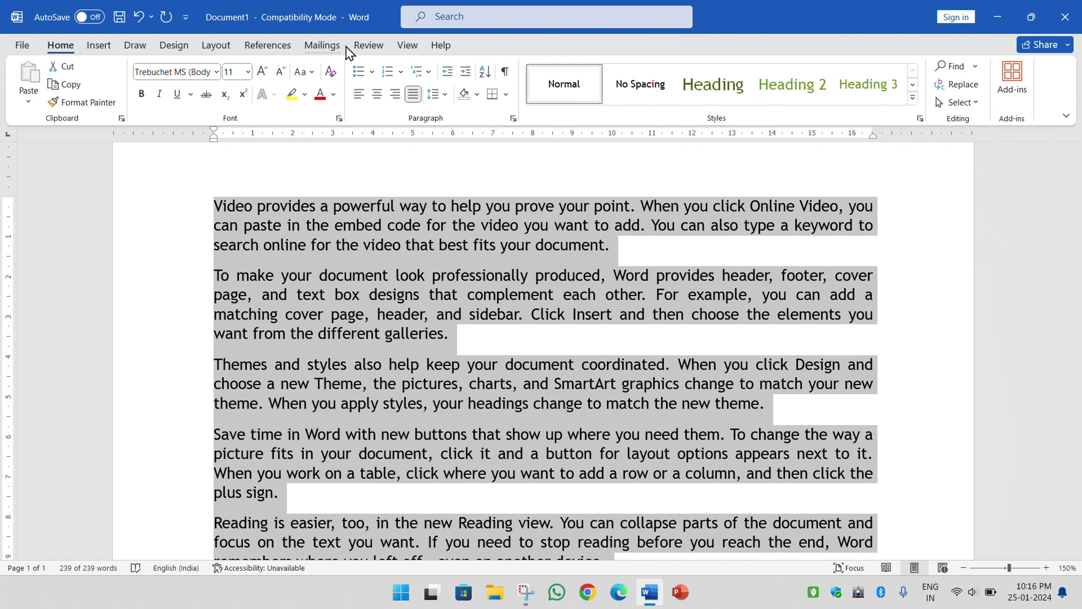
{"action": "left_click", "coordinate": [363, 47]}
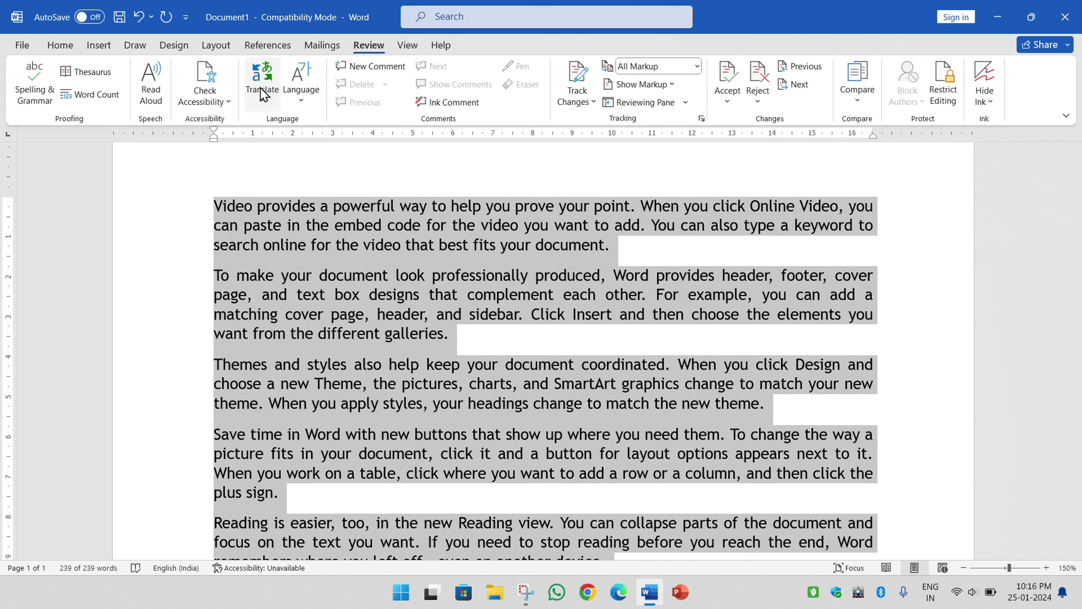
{"action": "left_click", "coordinate": [334, 194]}
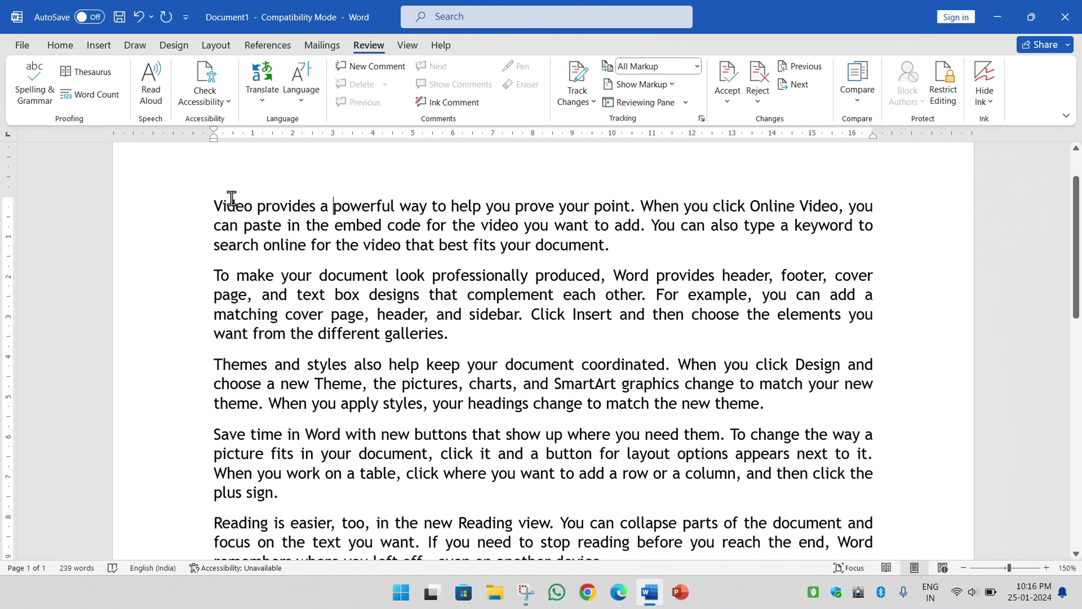
Translate the phrase 'Video provides a powerful way' into Hindi using Translate Selection
{"action": "left_click_drag", "start_coordinate": [213, 205], "coordinate": [428, 205]}
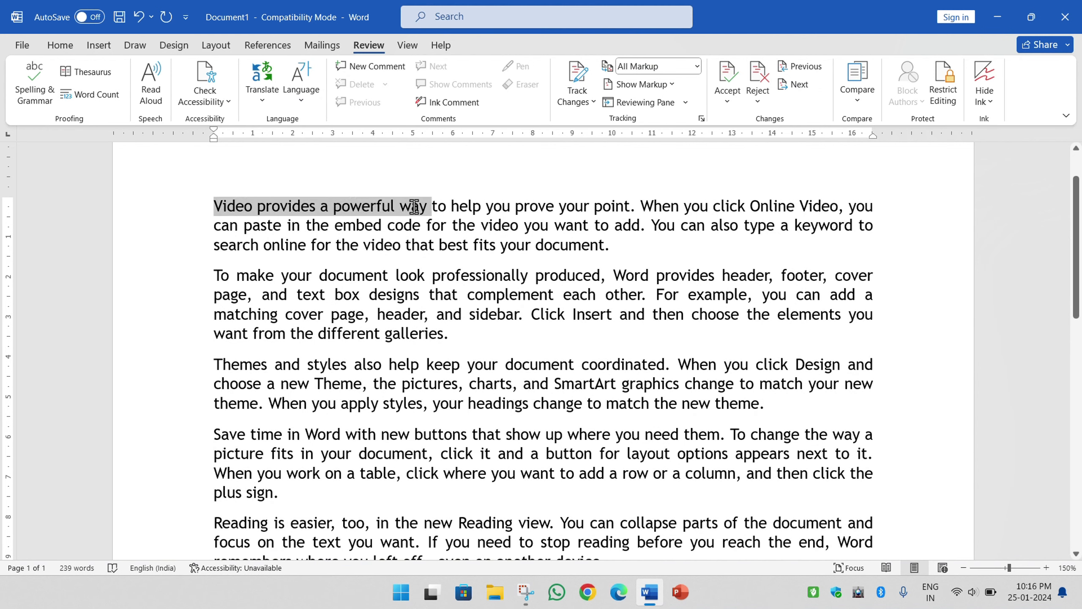
{"action": "left_click", "coordinate": [258, 92]}
{"action": "left_click", "coordinate": [300, 145]}
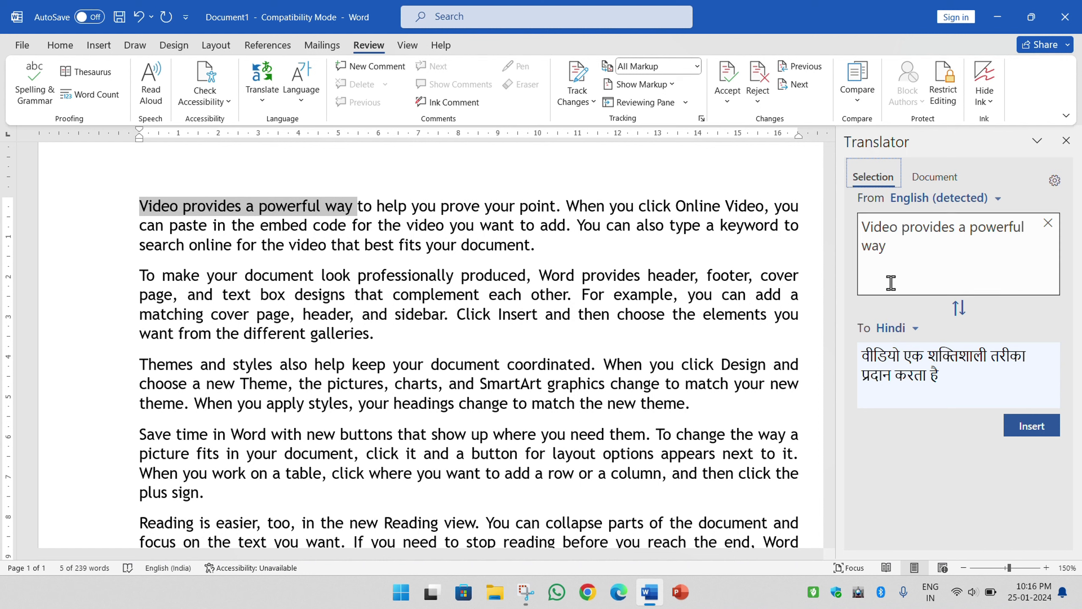
Clear the Translator source box and start typing a new English sentence
{"action": "left_click_drag", "start_coordinate": [890, 279], "coordinate": [805, 217]}
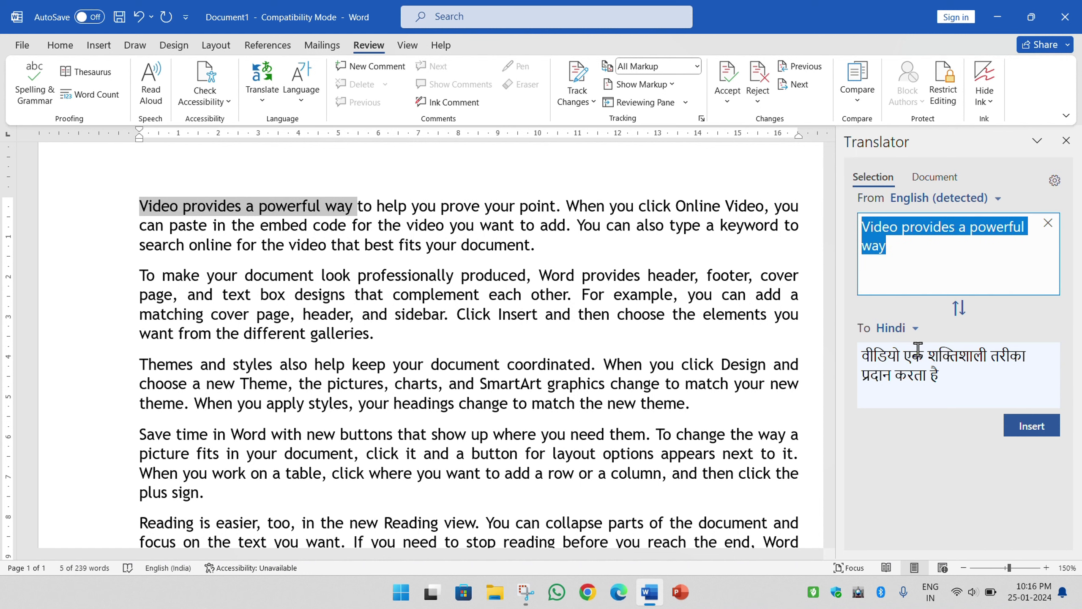
{"action": "key", "text": "BackSpace"}
{"action": "type", "text": "i"}
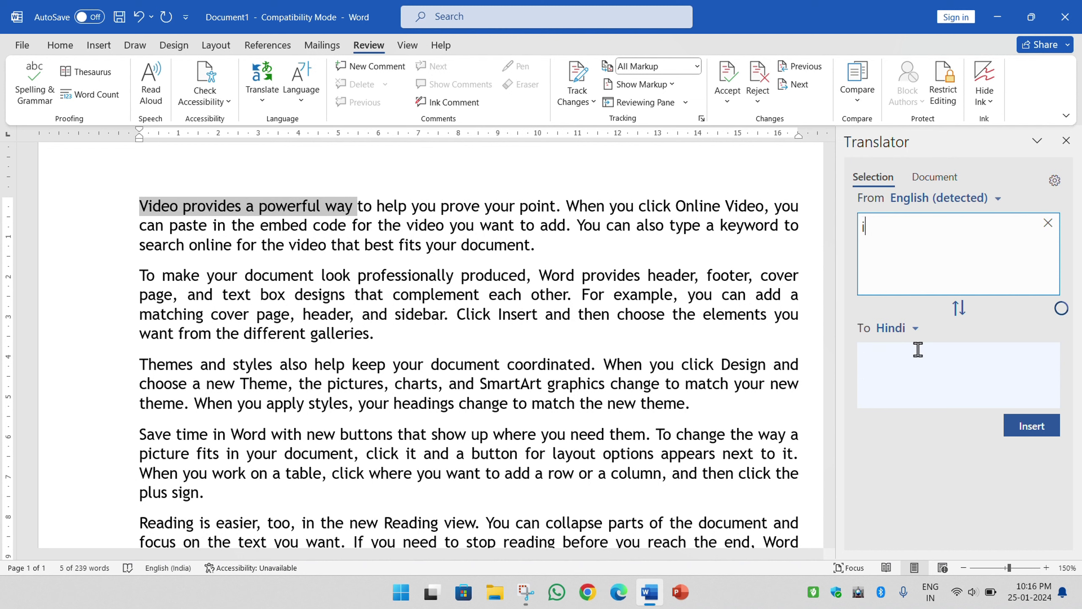
{"action": "type", "text": " wa"}
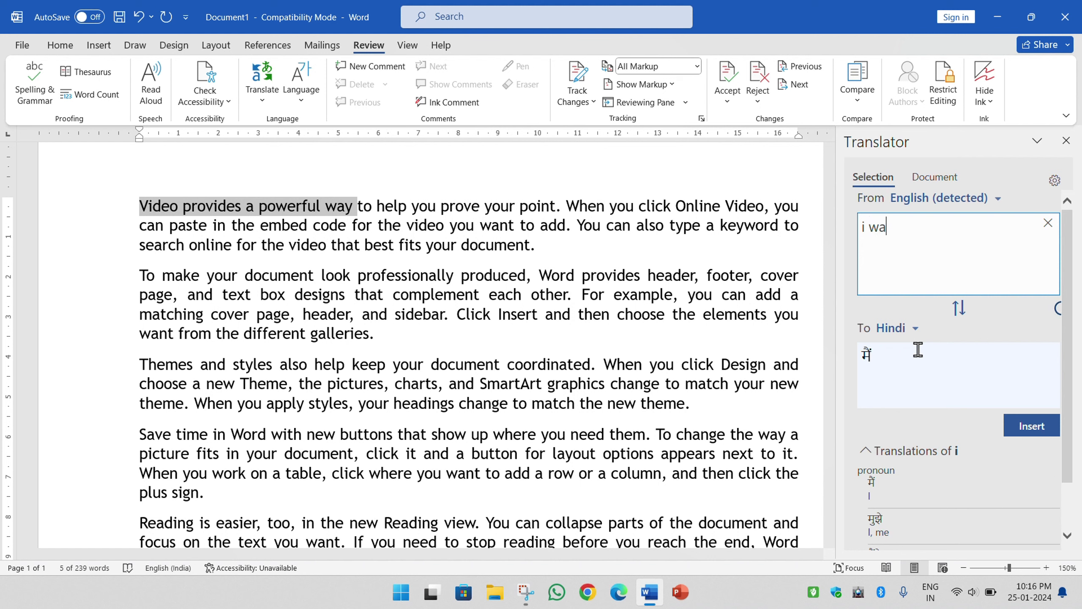
{"action": "type", "text": "nt t"}
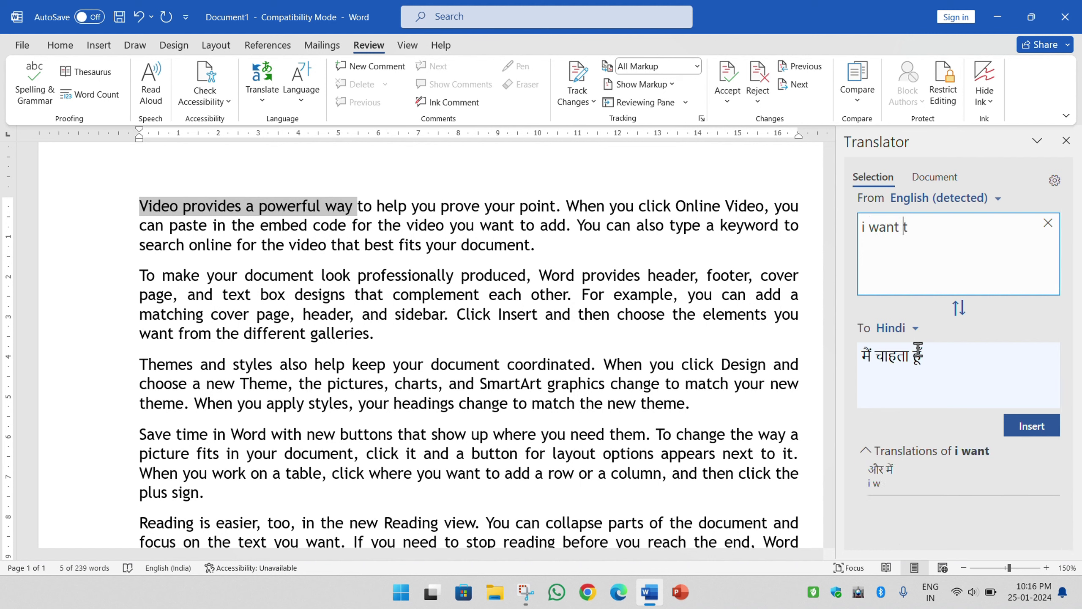
{"action": "type", "text": "o gibe"}
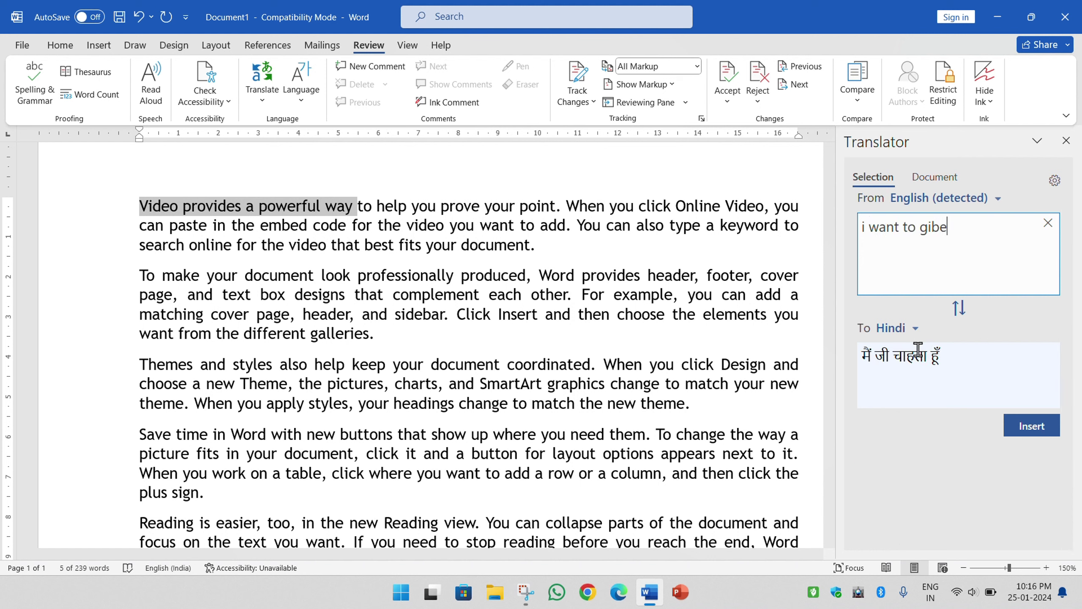
Finish typing 'i want to give you some information of computer' for Hindi translation
{"action": "key", "text": "BackSpace"}
{"action": "type", "text": "ve yu"}
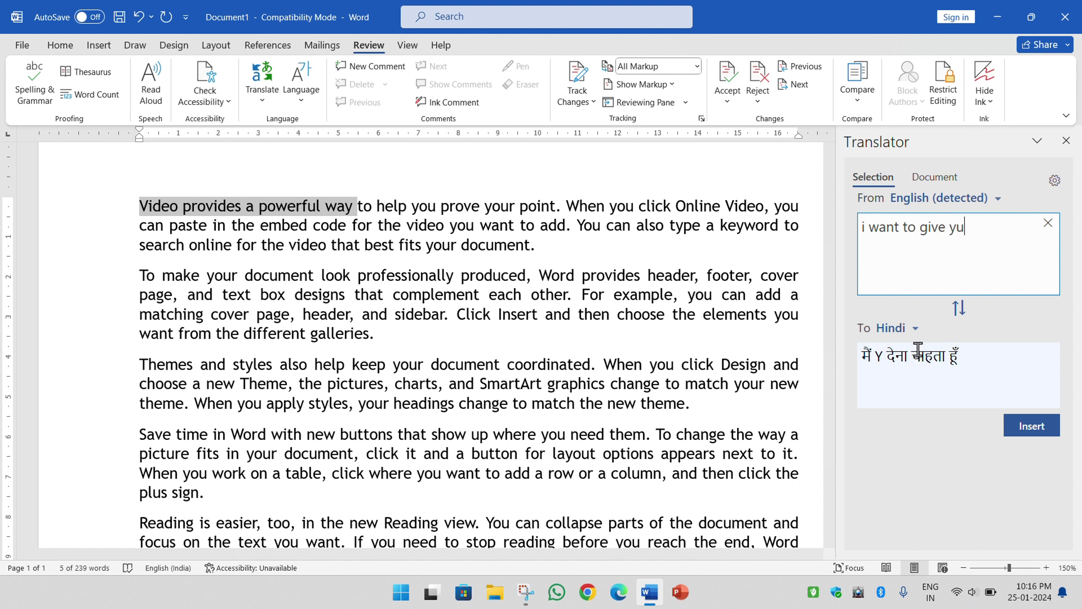
{"action": "type", "text": "u so"}
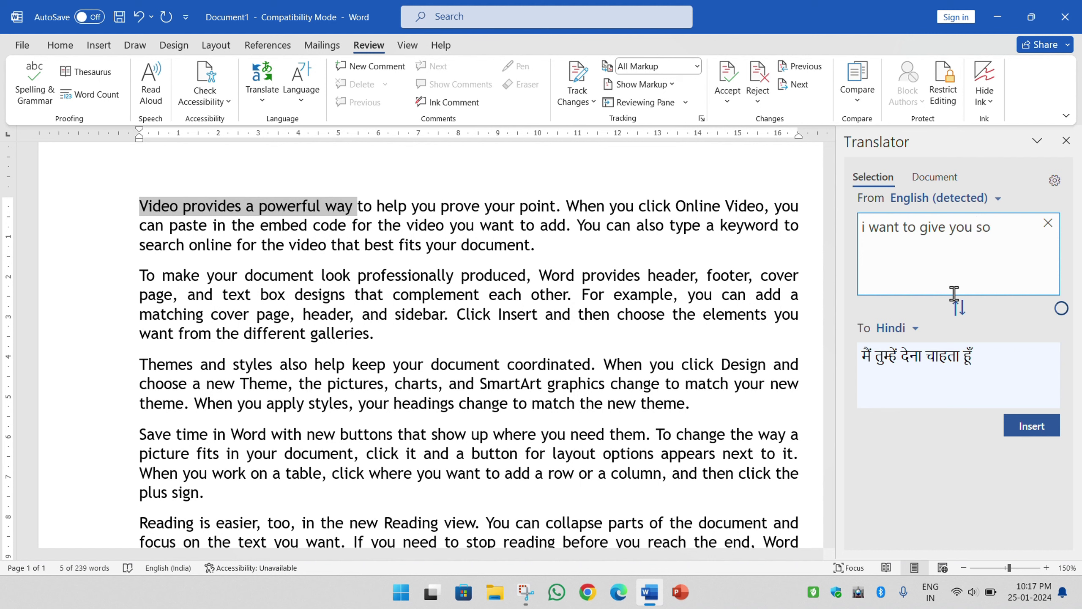
{"action": "type", "text": "me inf"}
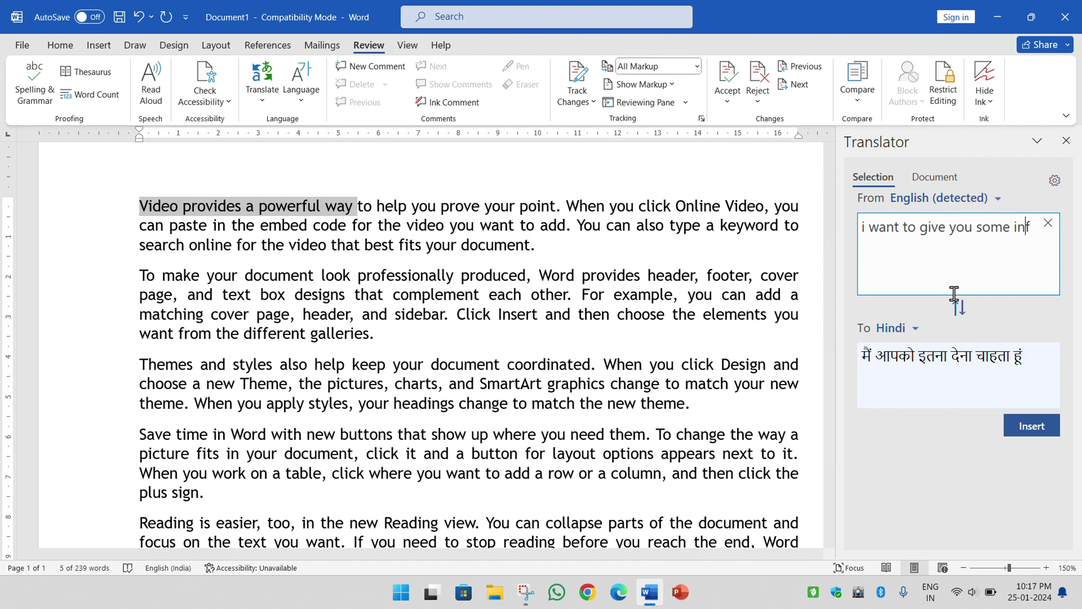
{"action": "type", "text": "rm"}
{"action": "key", "text": "BackSpace"}
{"action": "type", "text": "rm"}
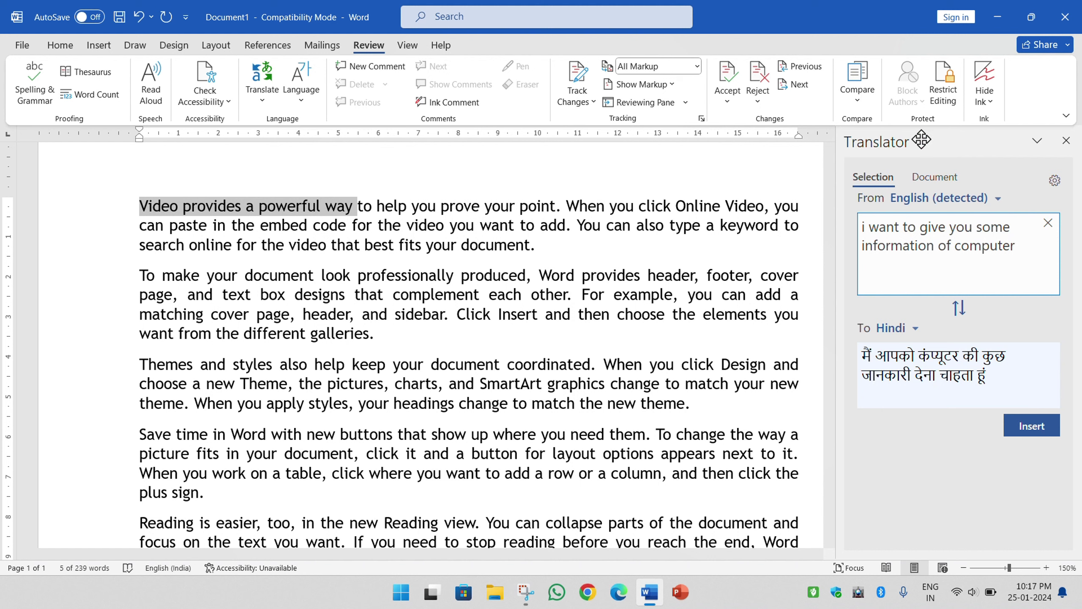
Translate the whole document into Hindi from the Translator's Document tab
{"action": "left_click", "coordinate": [920, 186]}
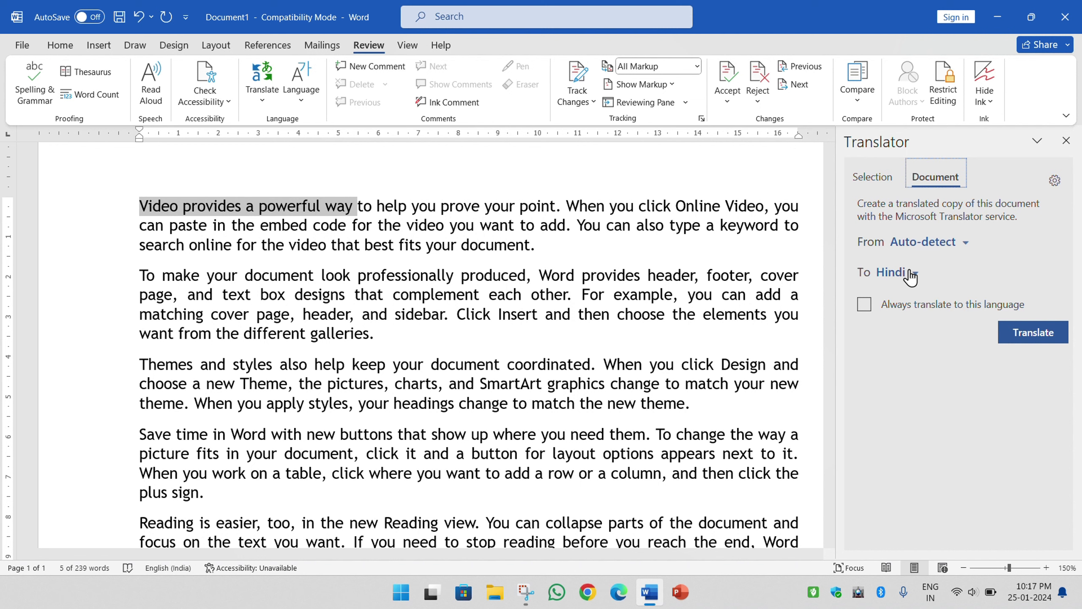
{"action": "left_click", "coordinate": [1011, 332]}
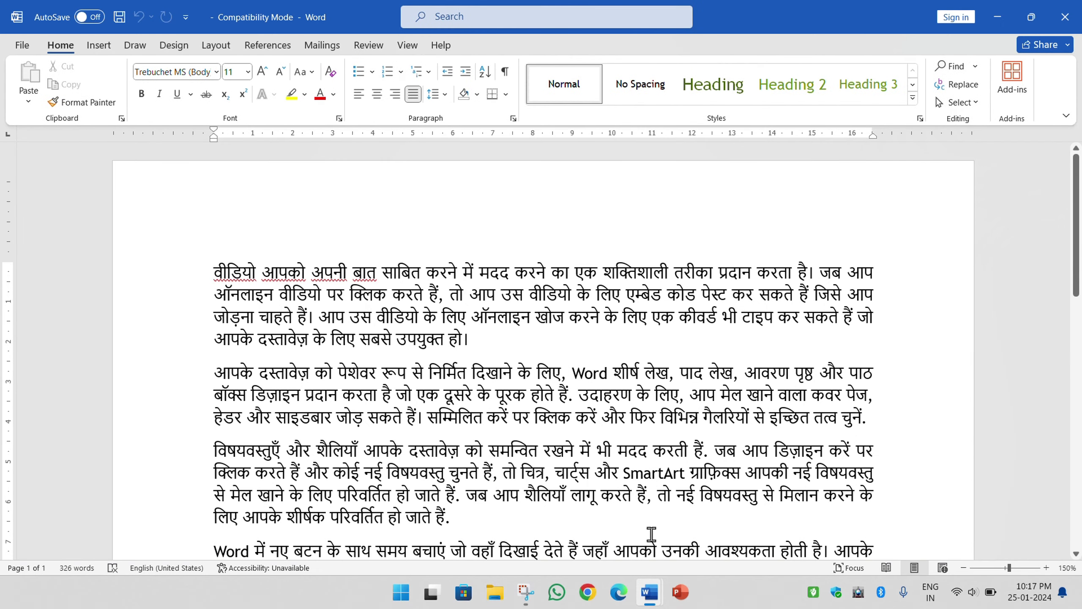
{"action": "left_click", "coordinate": [591, 526]}
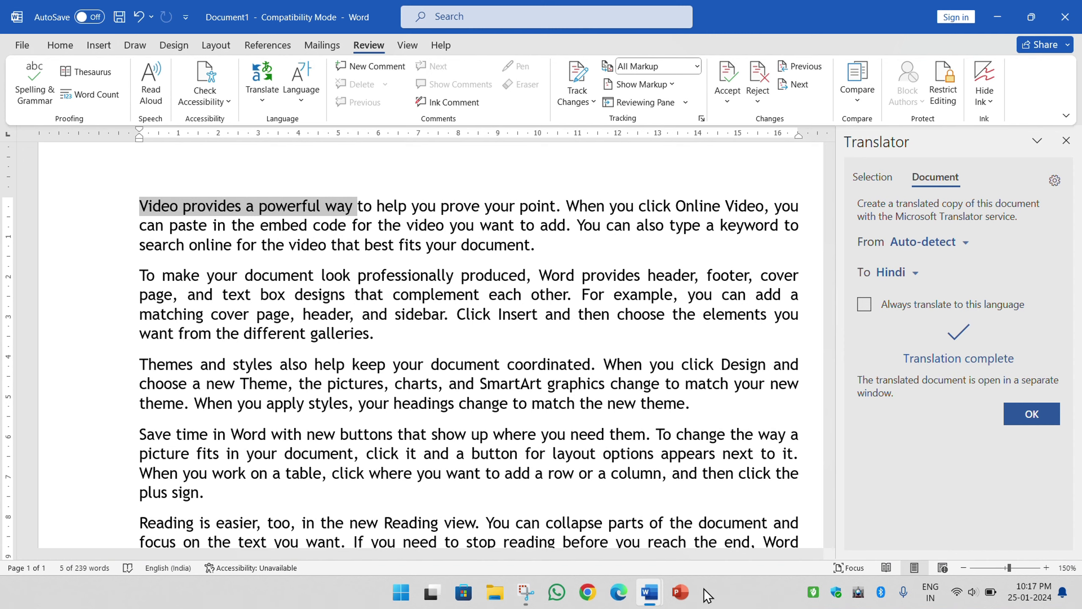
{"action": "mouse_move", "coordinate": [649, 592]}
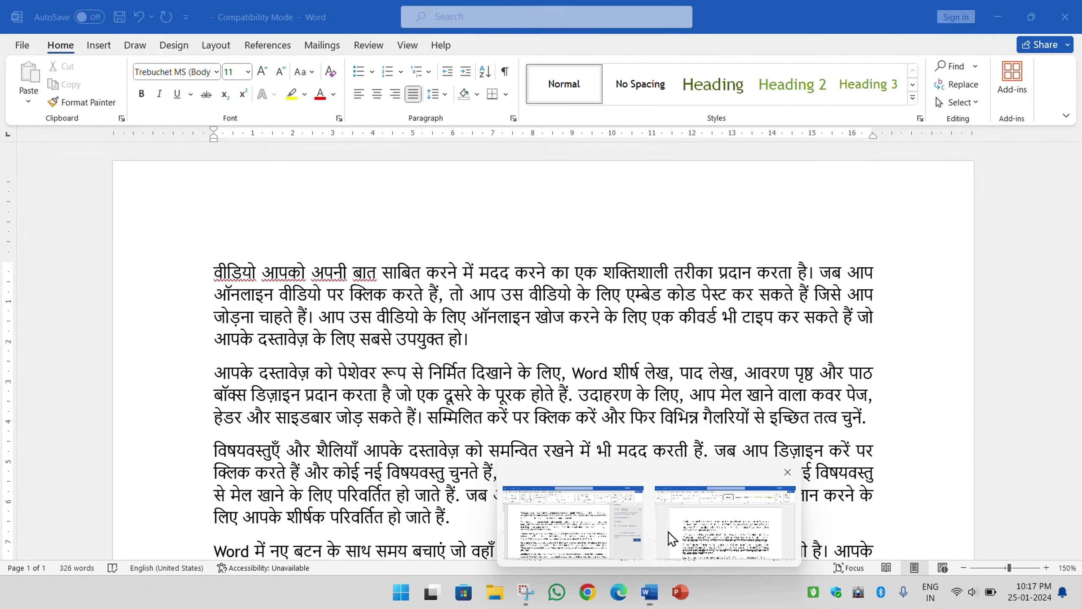
{"action": "left_click", "coordinate": [667, 531]}
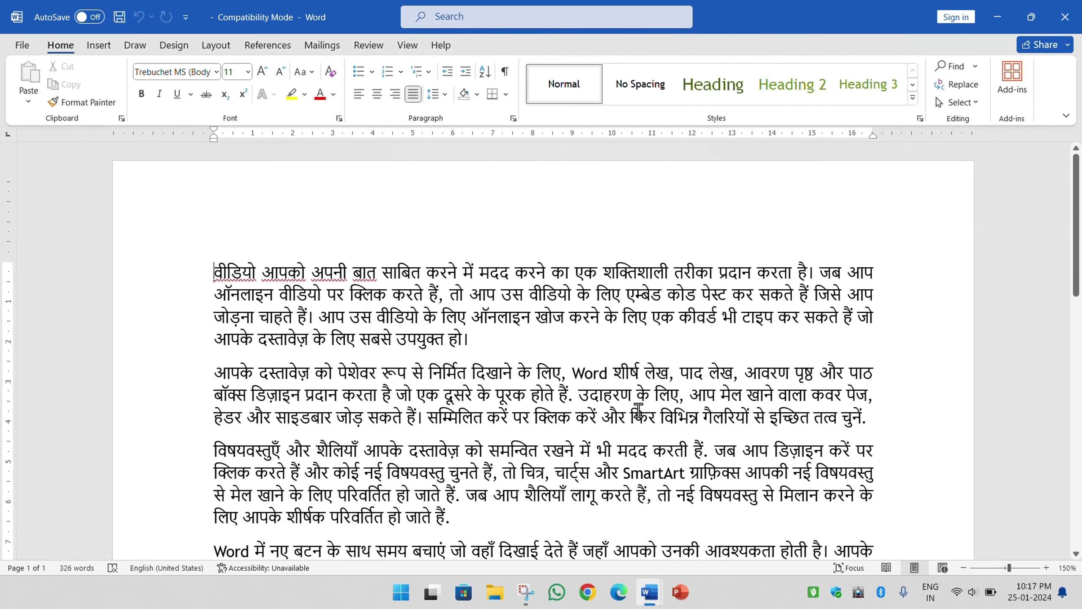
{"action": "scroll", "coordinate": [637, 410], "scroll_direction": "down", "scroll_amount": 1}
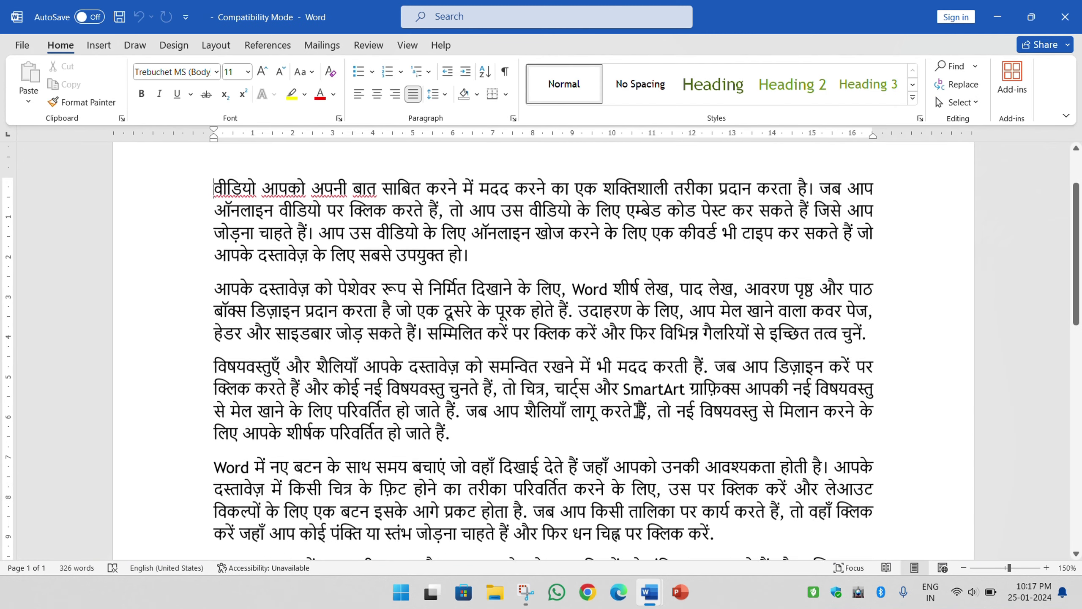
{"action": "scroll", "coordinate": [638, 410], "scroll_direction": "down", "scroll_amount": 2}
{"action": "scroll", "coordinate": [638, 410], "scroll_direction": "down", "scroll_amount": 1}
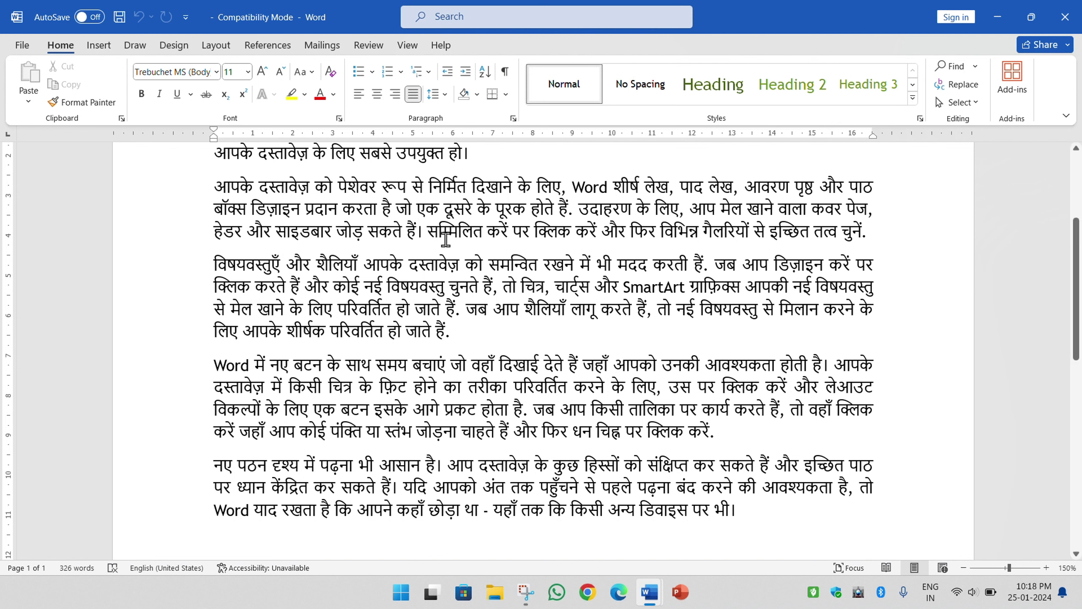
{"action": "left_click", "coordinate": [388, 53]}
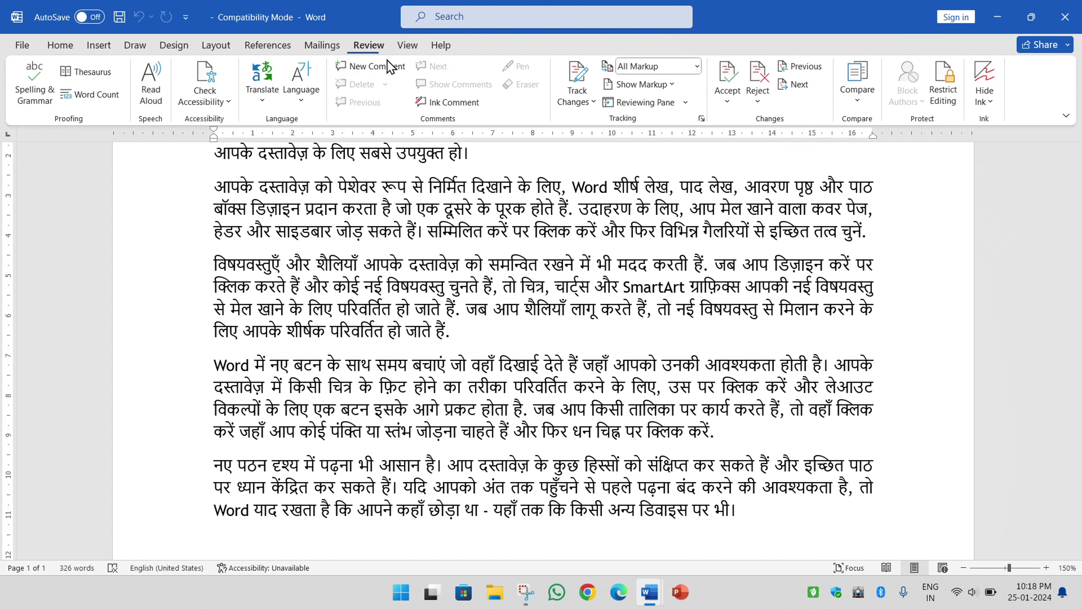
{"action": "left_click", "coordinate": [277, 100]}
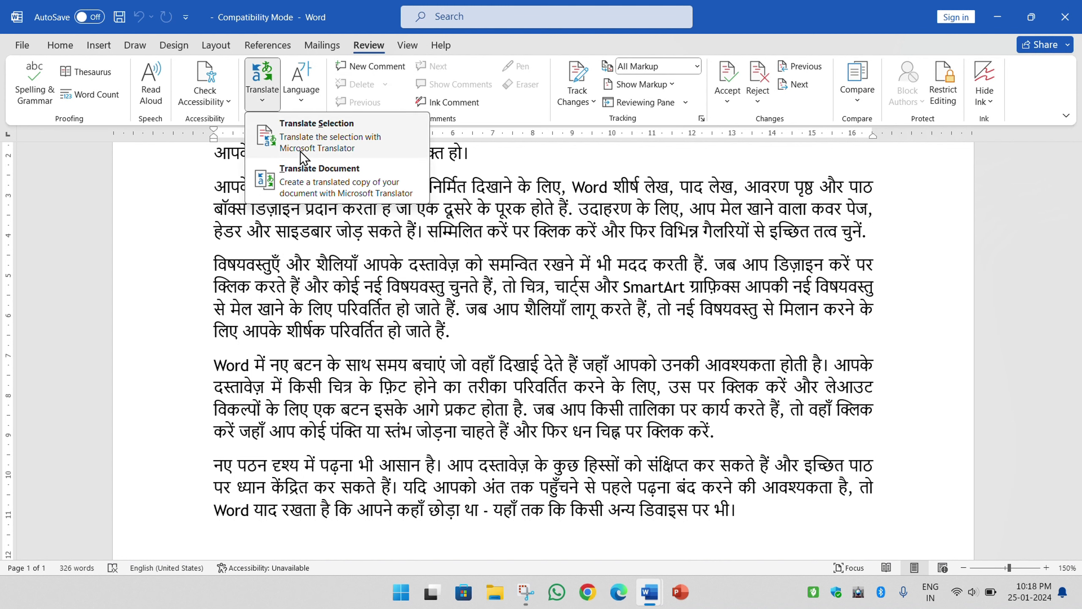
{"action": "left_click", "coordinate": [363, 195]}
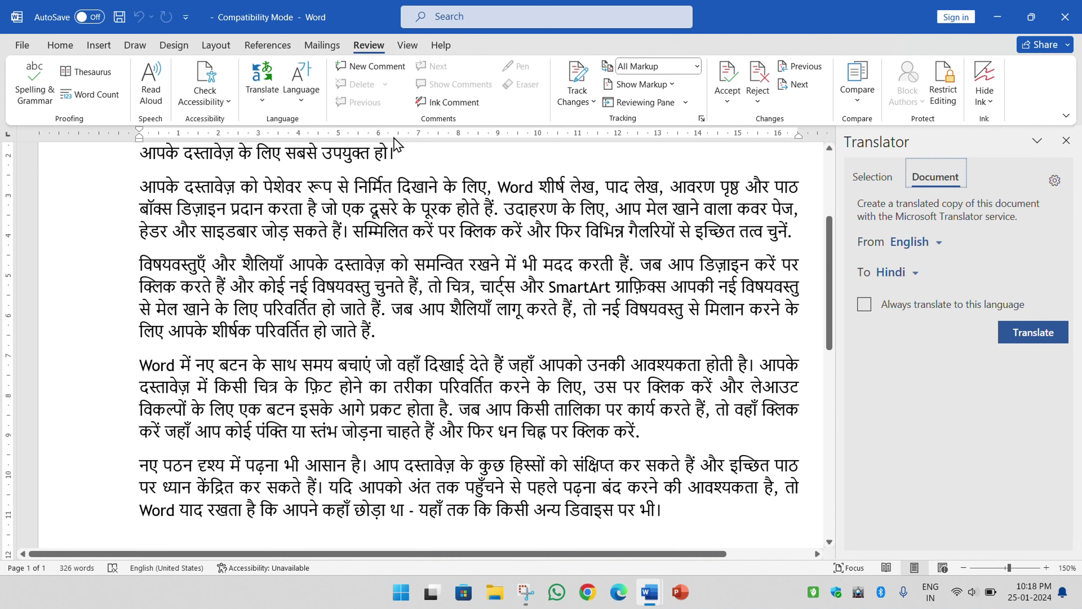
{"action": "left_click", "coordinate": [1066, 141]}
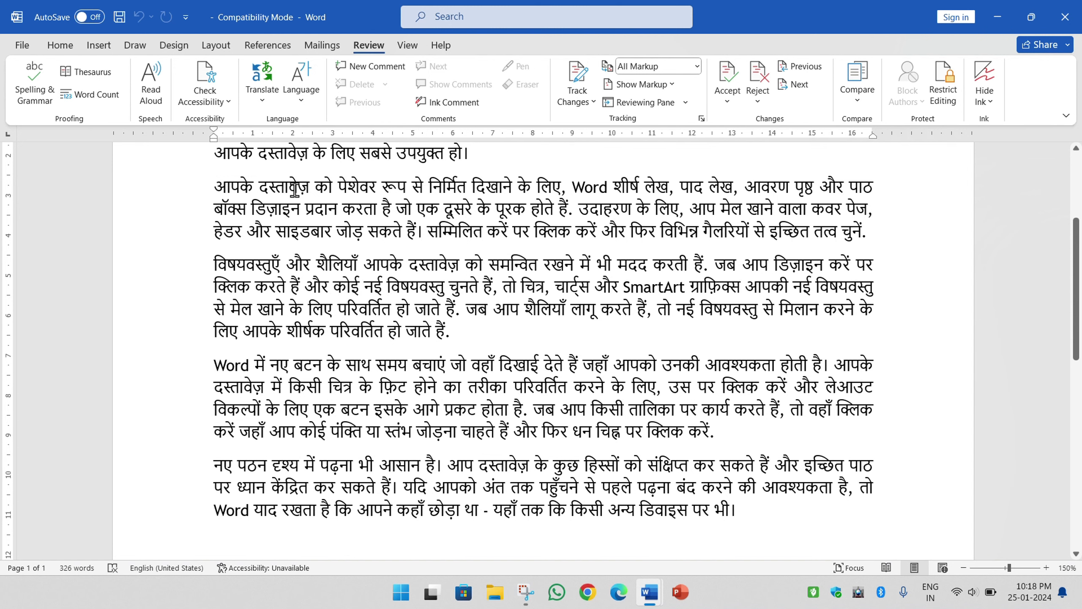
Comment 'hghdgdhm' on the word दस्तावेज़ and reply 'fgfgf' to it
{"action": "double_click", "coordinate": [284, 187]}
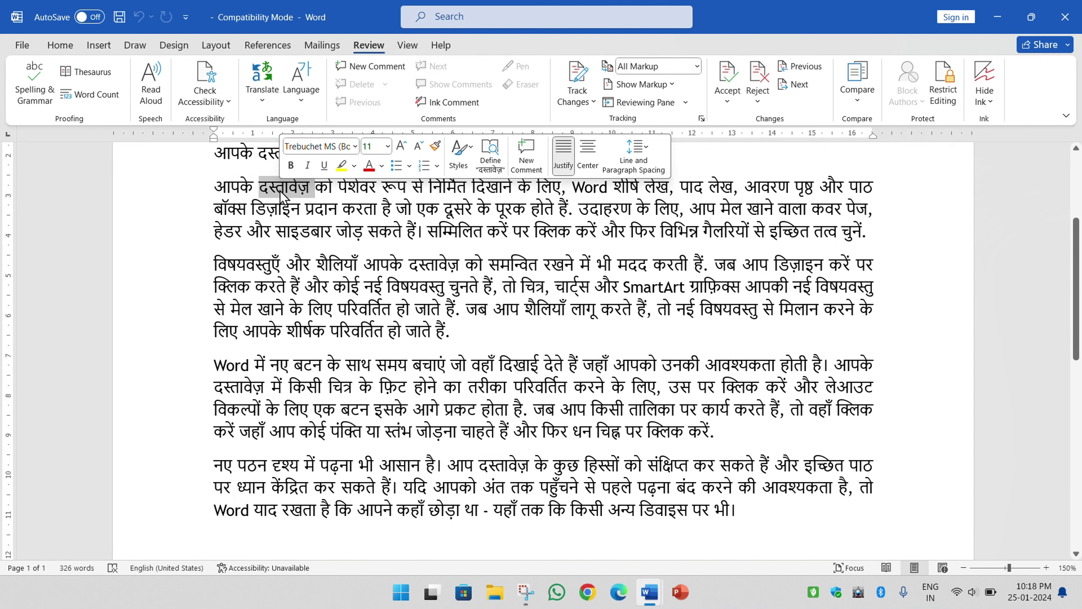
{"action": "left_click", "coordinate": [348, 71]}
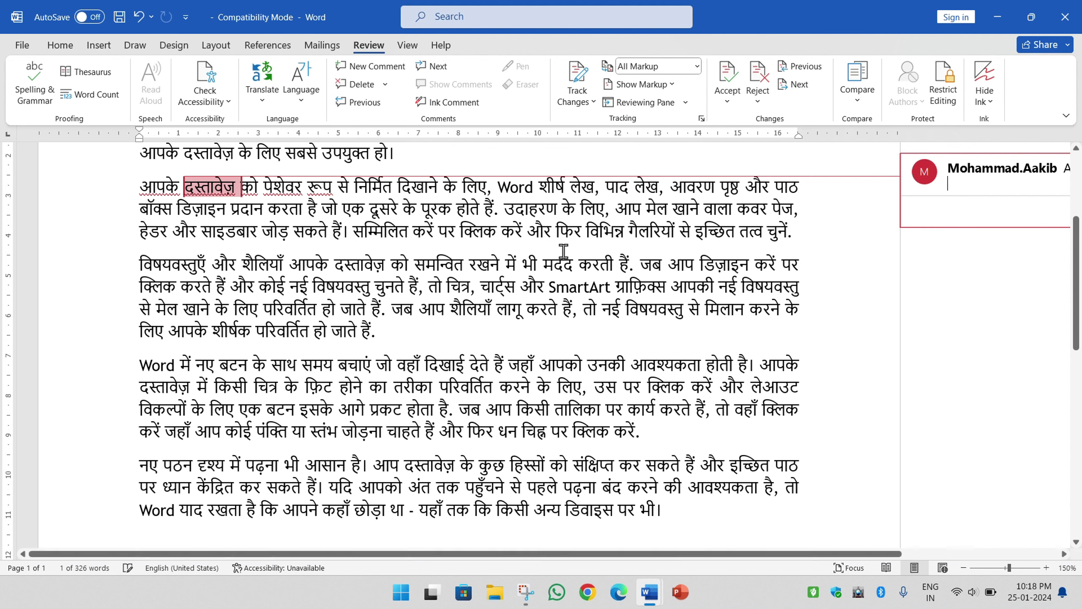
{"action": "type", "text": "hghdgdhm"}
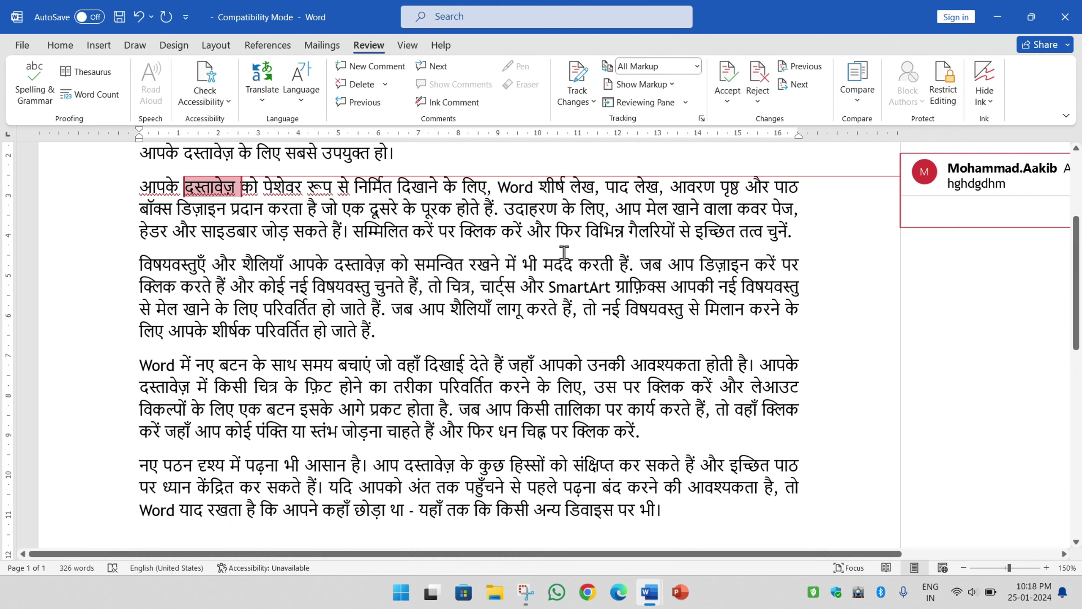
{"action": "left_click", "coordinate": [365, 68]}
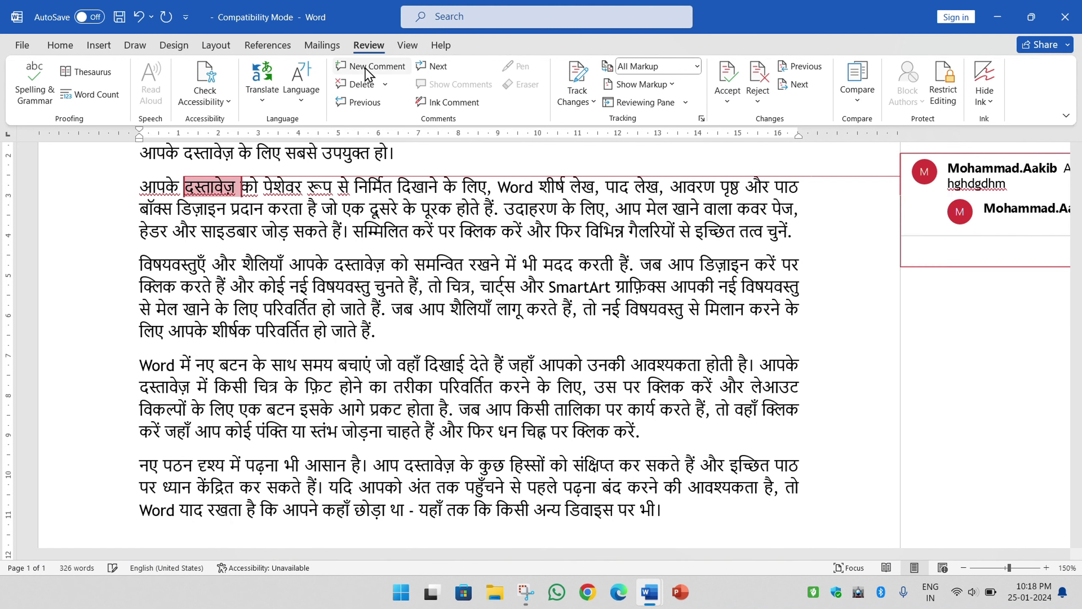
{"action": "type", "text": "fgfgf"}
{"action": "left_click", "coordinate": [402, 308]}
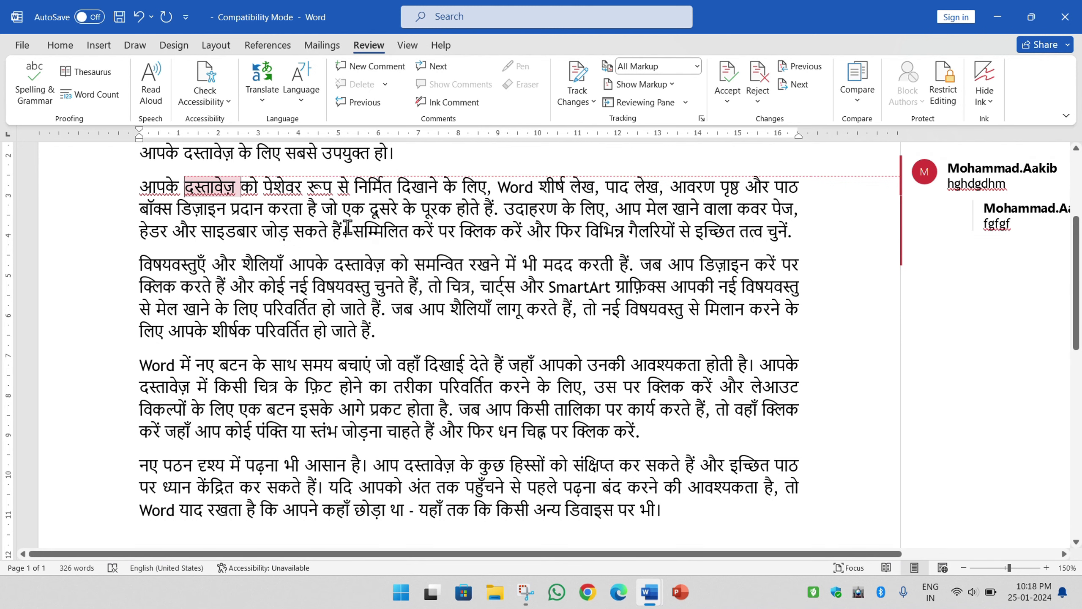
Add the comment 'fgfg' to a phrase on the second paragraph's last line
{"action": "left_click_drag", "start_coordinate": [354, 231], "coordinate": [626, 233]}
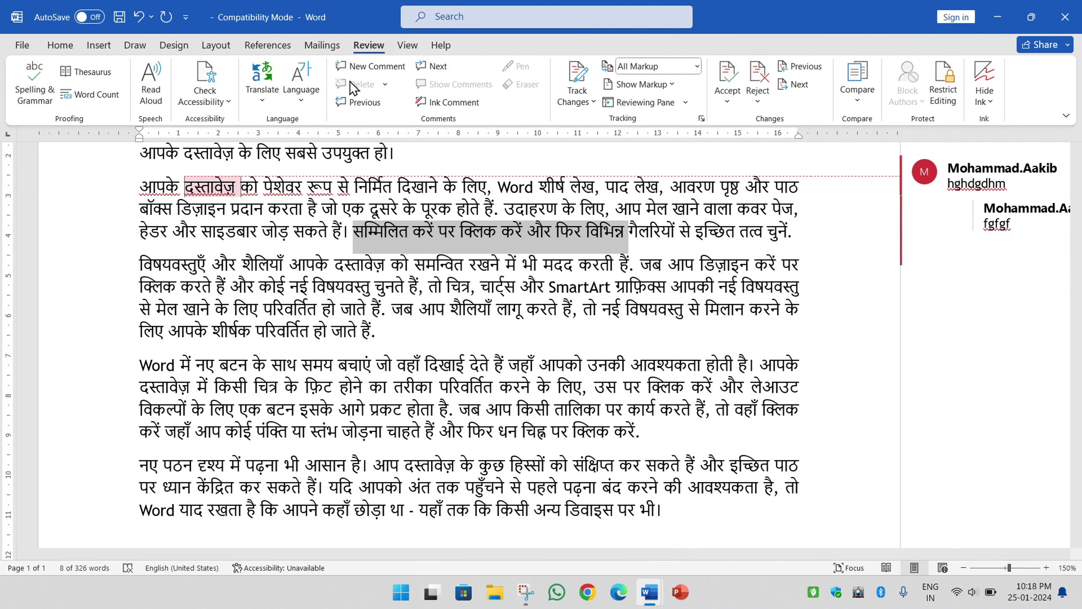
{"action": "left_click", "coordinate": [369, 65]}
{"action": "type", "text": "fgfg"}
{"action": "key", "text": "ctrl+Return"}
{"action": "scroll", "coordinate": [426, 299], "scroll_direction": "down", "scroll_amount": 3}
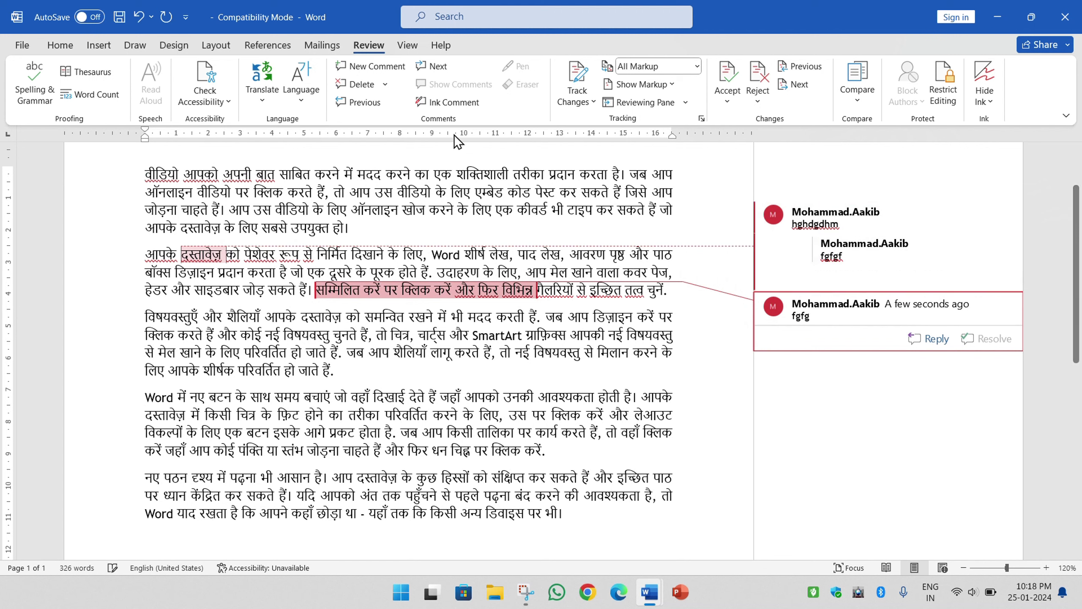
Add and remove empty replies, expand the second thread, then delete and restore it
{"action": "left_click", "coordinate": [376, 68]}
{"action": "left_click", "coordinate": [375, 68]}
{"action": "left_click", "coordinate": [376, 68]}
{"action": "left_click", "coordinate": [376, 68]}
{"action": "left_click", "coordinate": [375, 68]}
{"action": "left_click", "coordinate": [375, 69]}
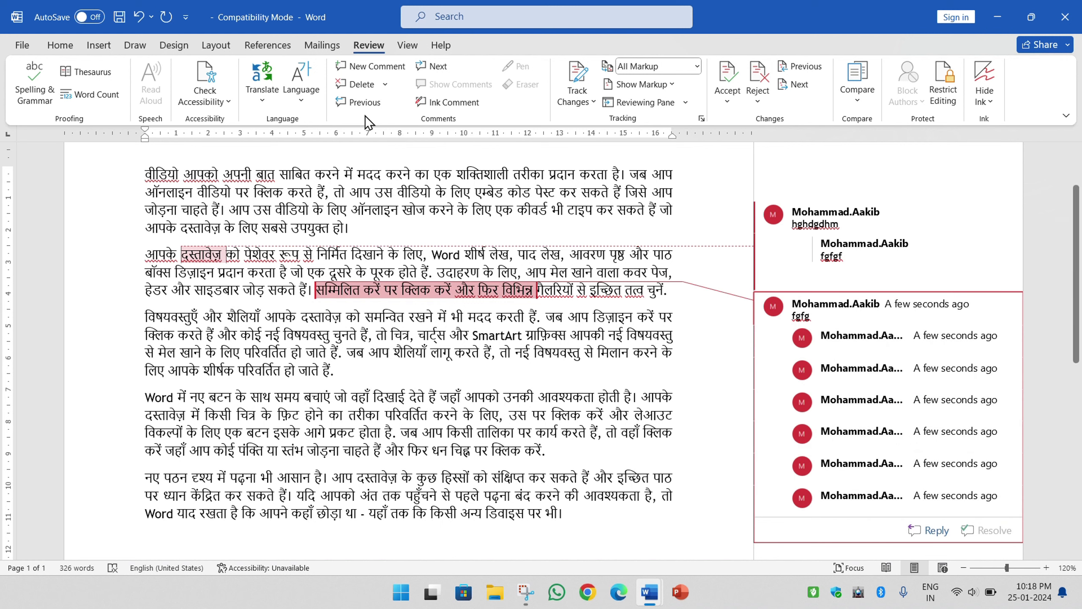
{"action": "left_click", "coordinate": [357, 85]}
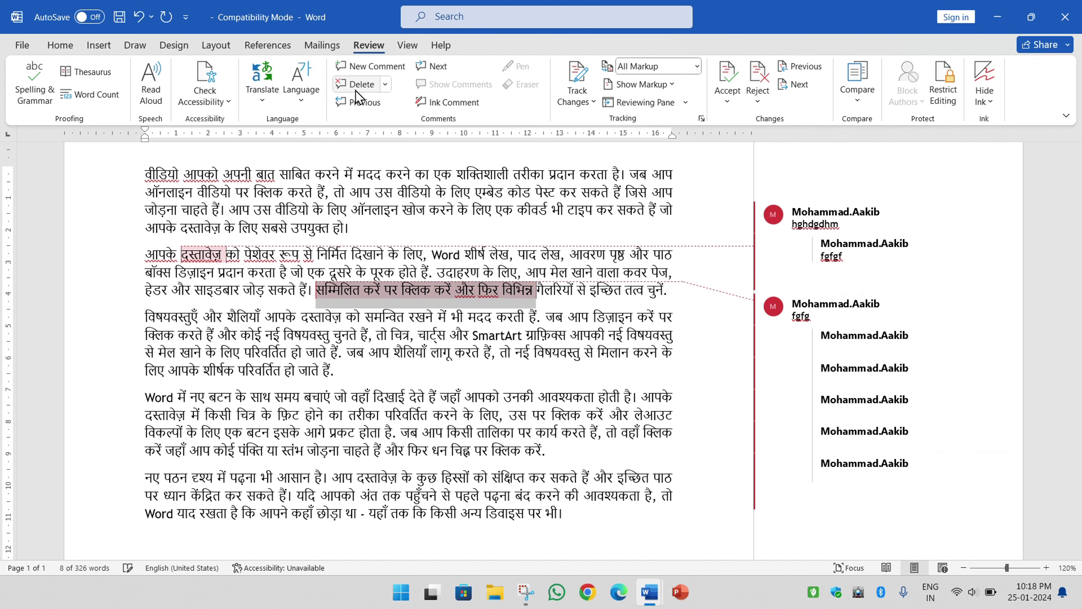
{"action": "left_click", "coordinate": [439, 72]}
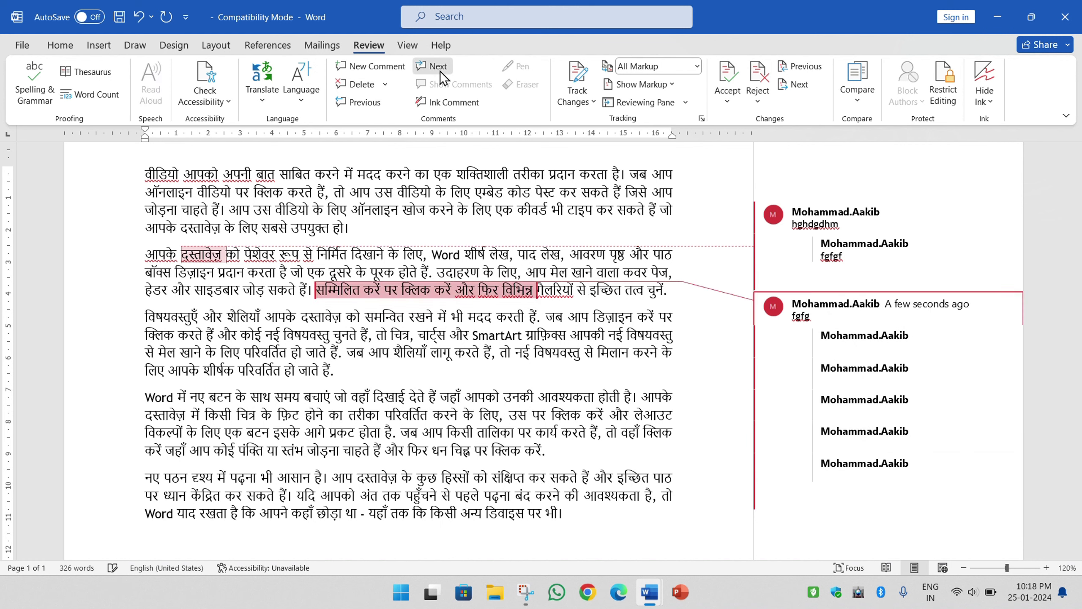
{"action": "left_click", "coordinate": [439, 72]}
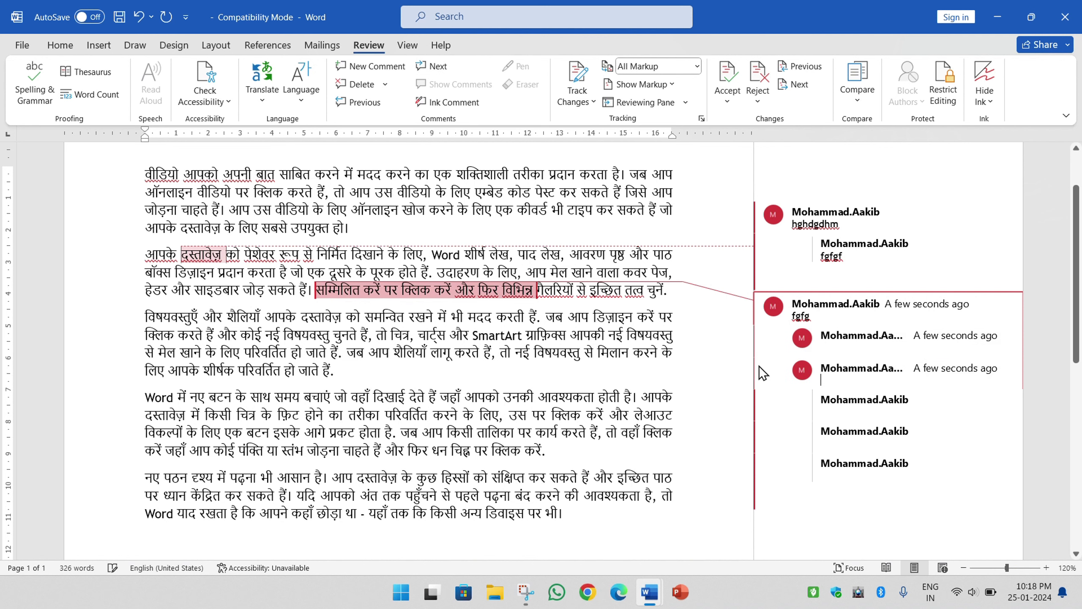
{"action": "left_click", "coordinate": [832, 378]}
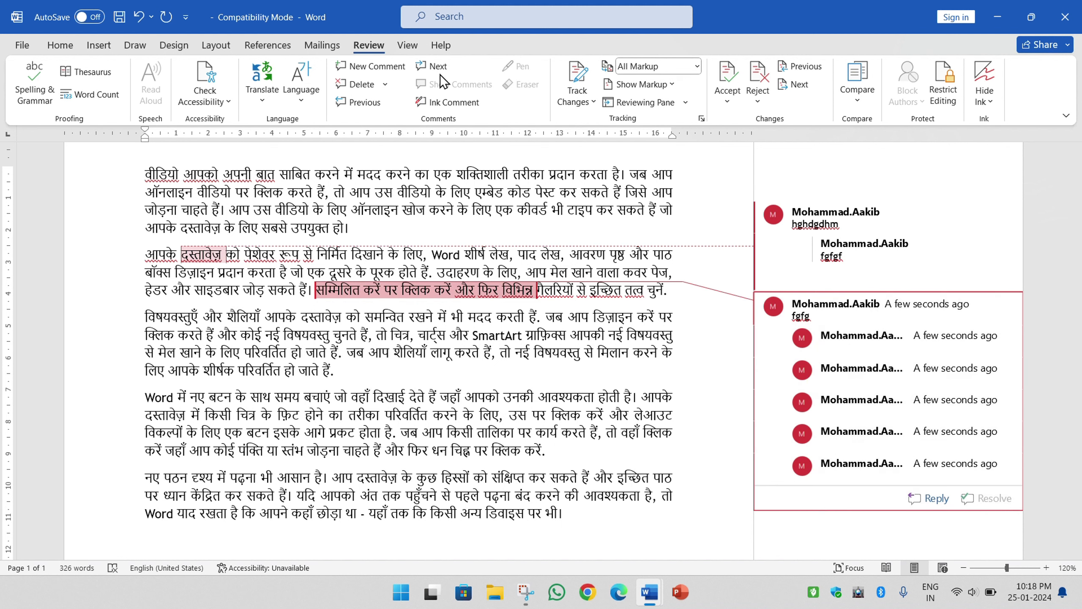
{"action": "left_click", "coordinate": [430, 65]}
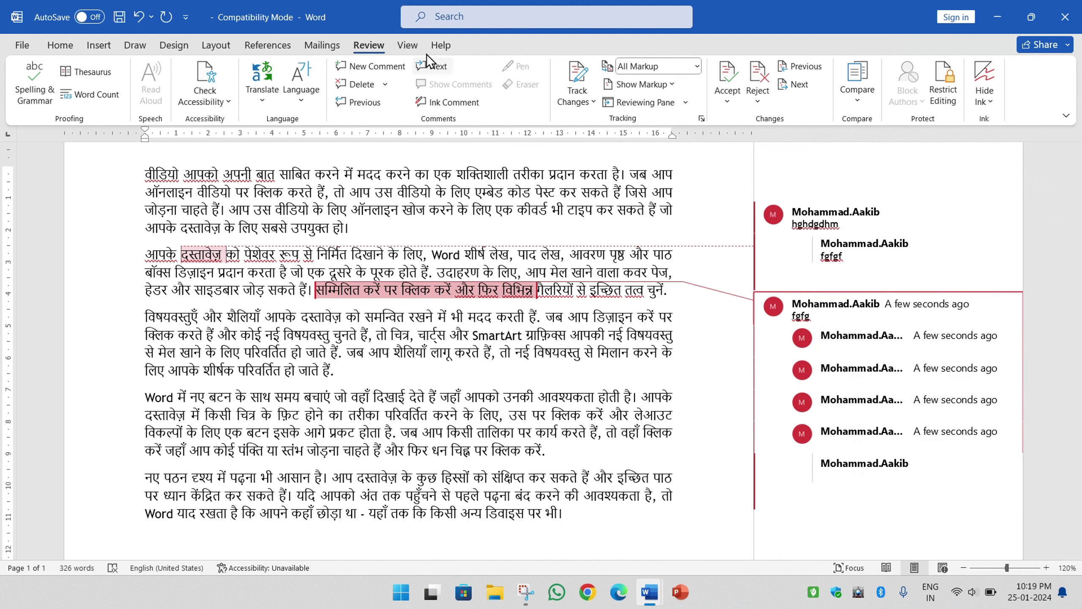
{"action": "left_click", "coordinate": [372, 84]}
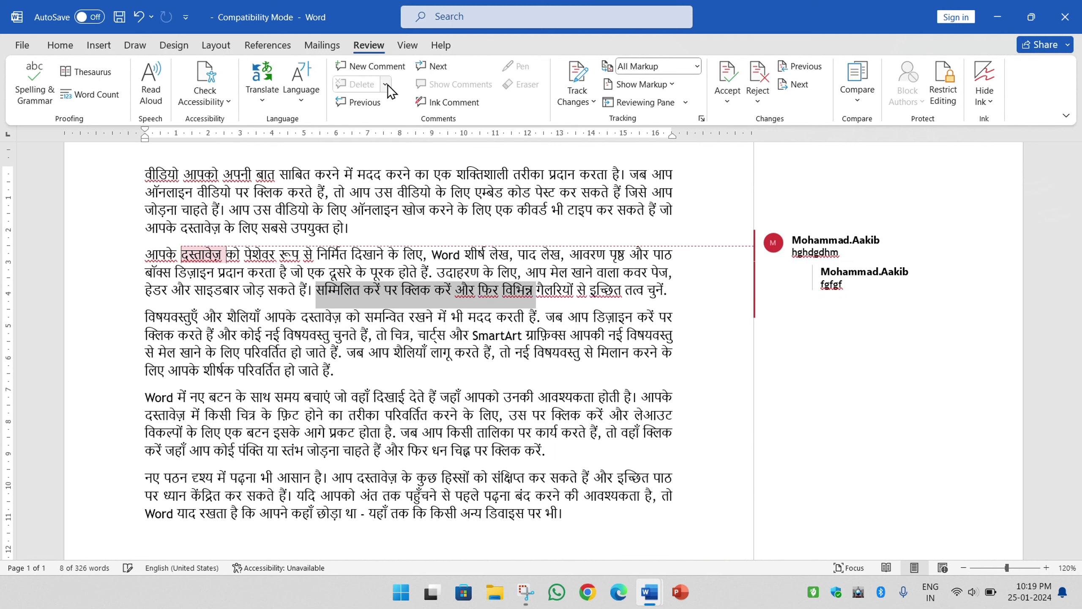
{"action": "key", "text": "ctrl+z"}
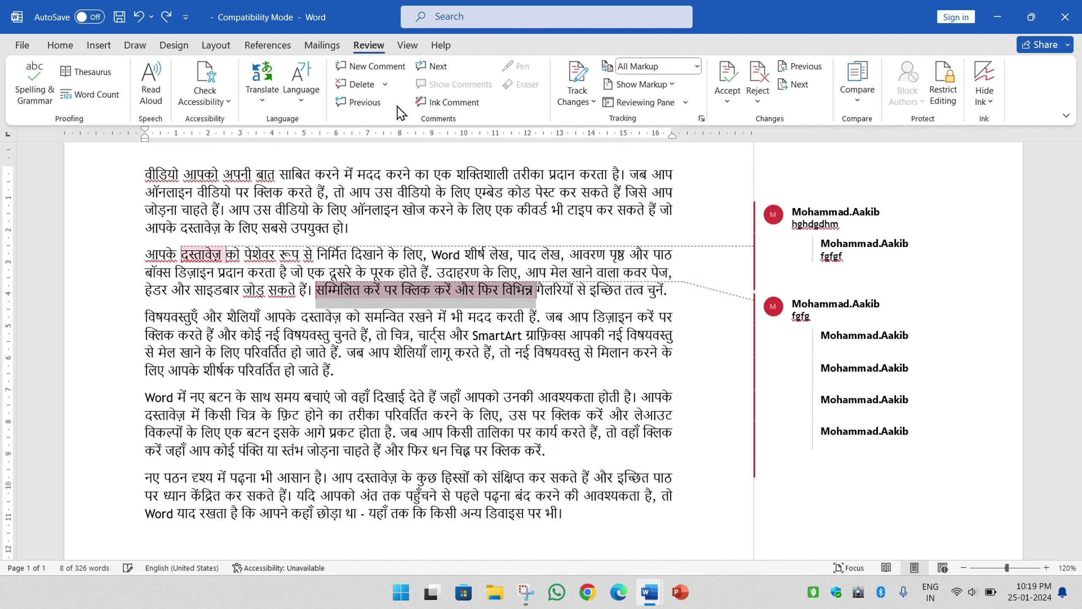
Delete all comments, close the Hindi copy without saving, and close the Translator pane
{"action": "left_click", "coordinate": [388, 85]}
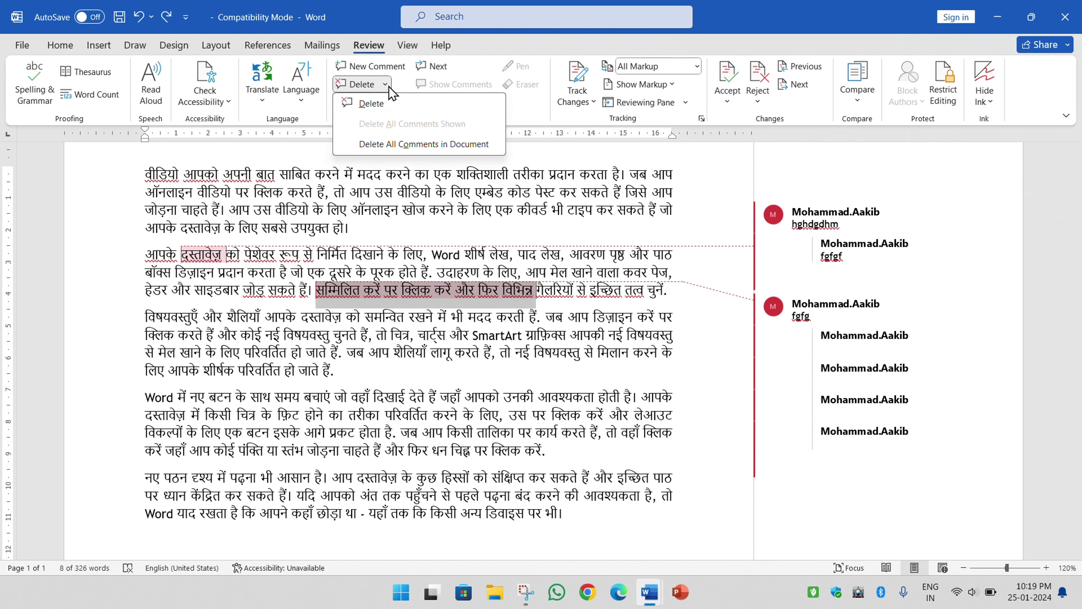
{"action": "left_click", "coordinate": [389, 144]}
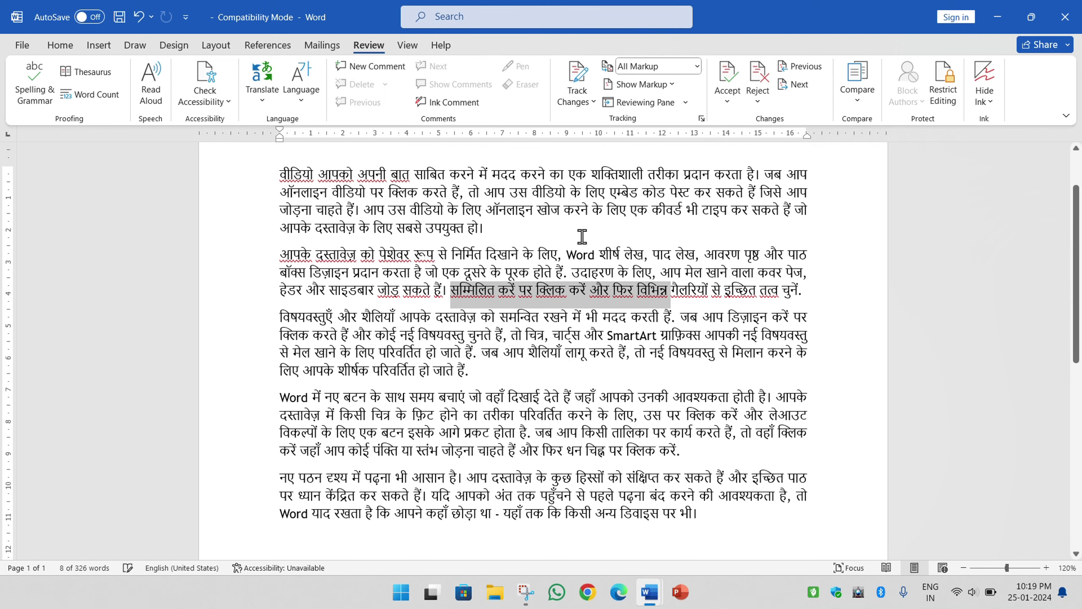
{"action": "left_click", "coordinate": [1065, 17]}
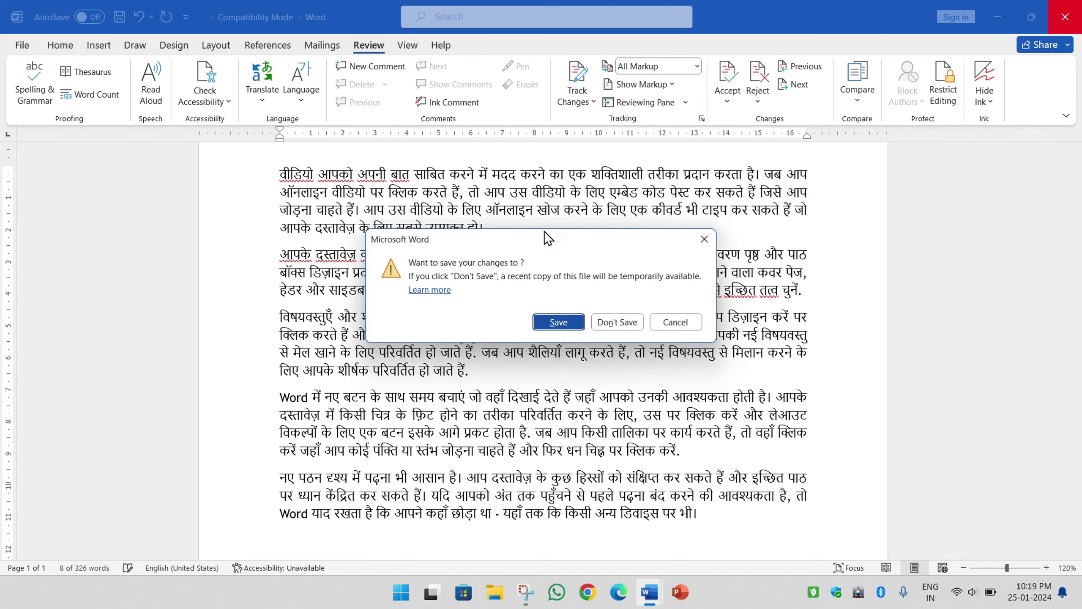
{"action": "left_click", "coordinate": [621, 321]}
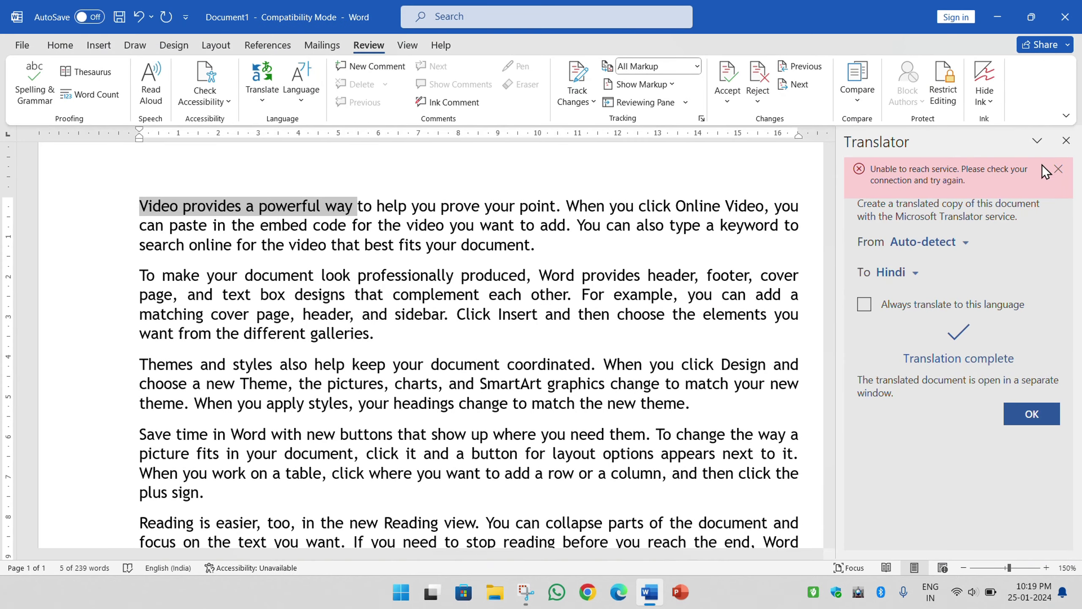
{"action": "left_click", "coordinate": [1065, 140]}
{"action": "left_click", "coordinate": [552, 245]}
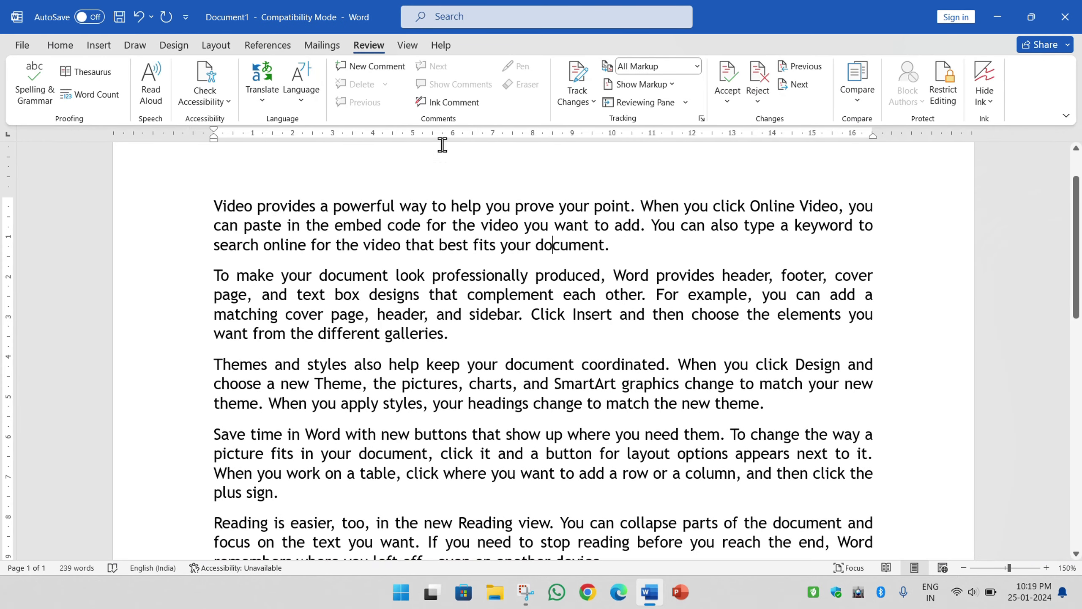
Turn on Track Changes and make the document's first sentence bold at 18 pt
{"action": "left_click", "coordinate": [588, 95]}
{"action": "left_click", "coordinate": [587, 122]}
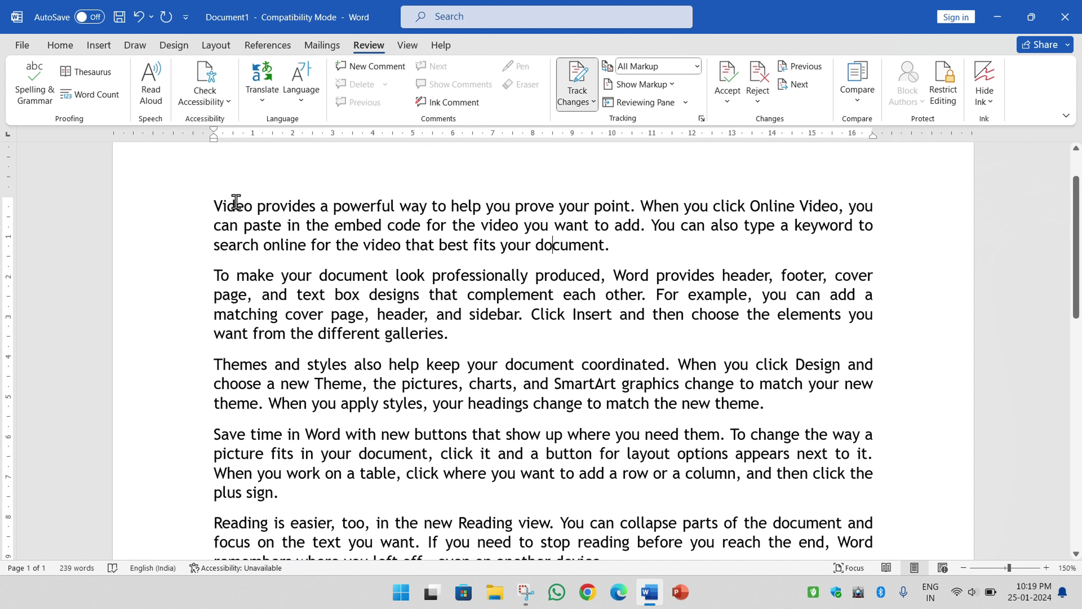
{"action": "left_click_drag", "start_coordinate": [218, 204], "coordinate": [630, 208]}
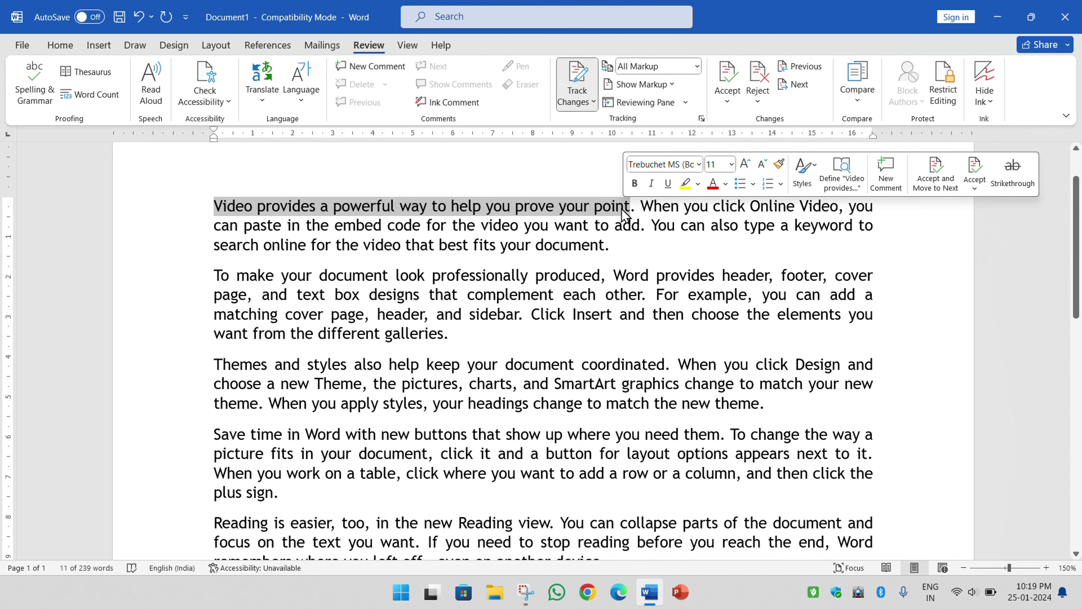
{"action": "left_click", "coordinate": [634, 184]}
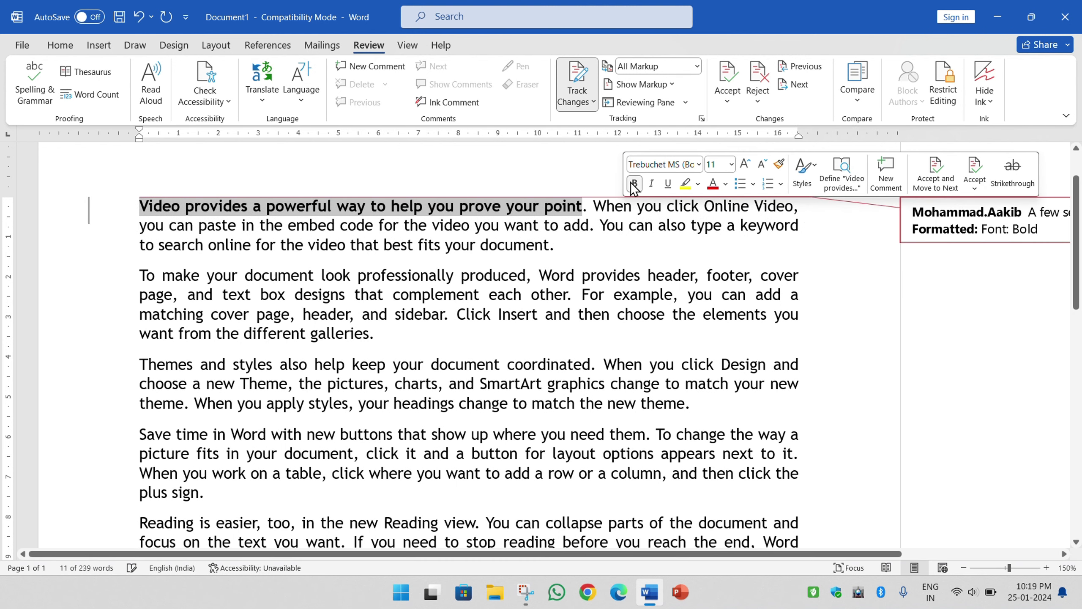
{"action": "left_click", "coordinate": [732, 165]}
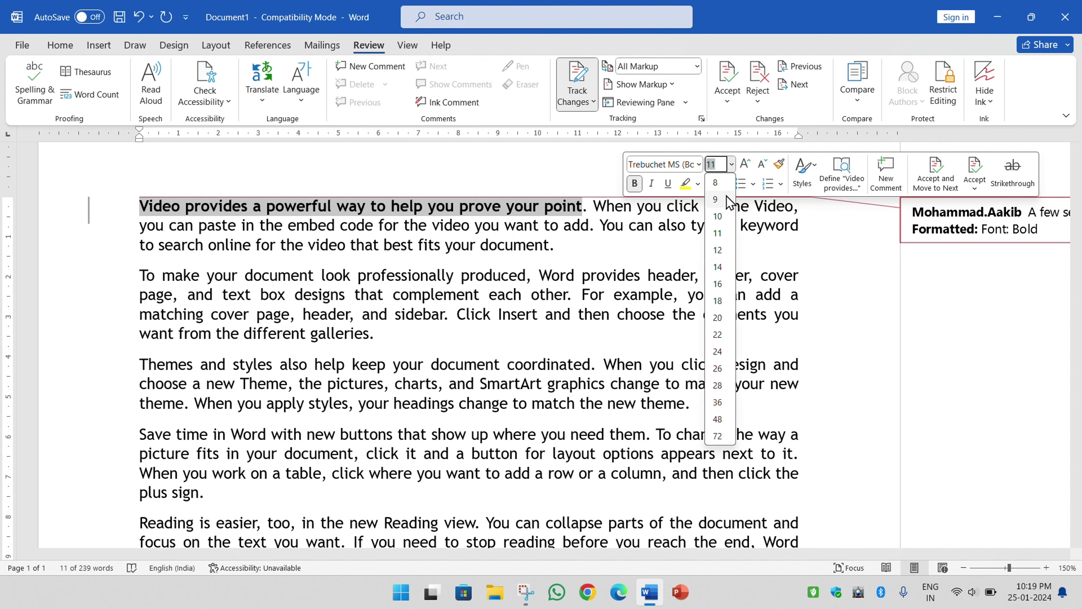
{"action": "left_click", "coordinate": [718, 301]}
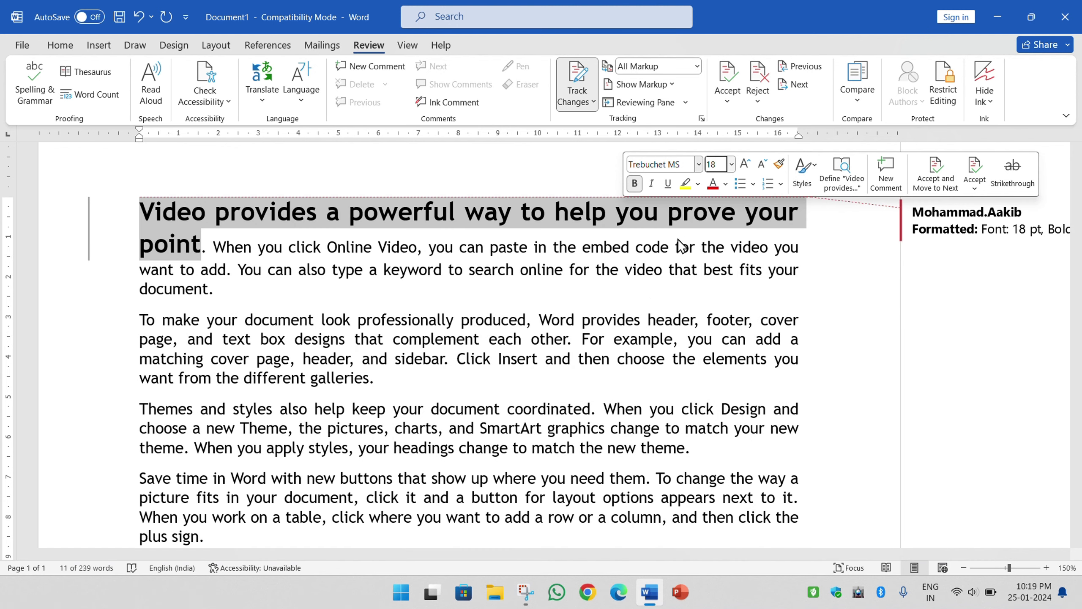
Change the first sentence's font to Algerian, colour it red and underline it
{"action": "left_click", "coordinate": [699, 164]}
{"action": "left_click", "coordinate": [674, 338]}
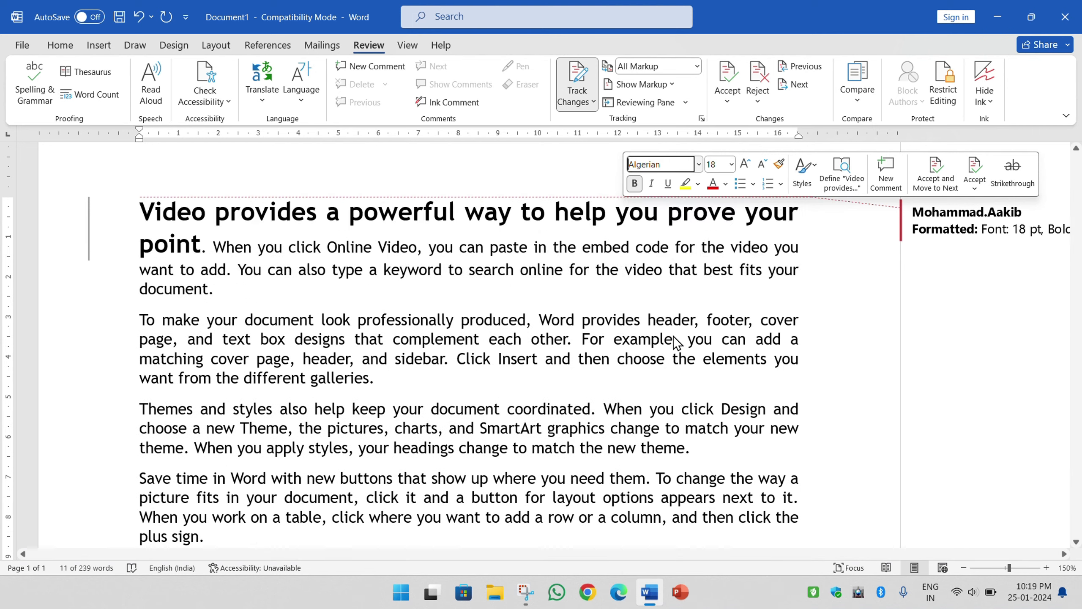
{"action": "left_click", "coordinate": [725, 184]}
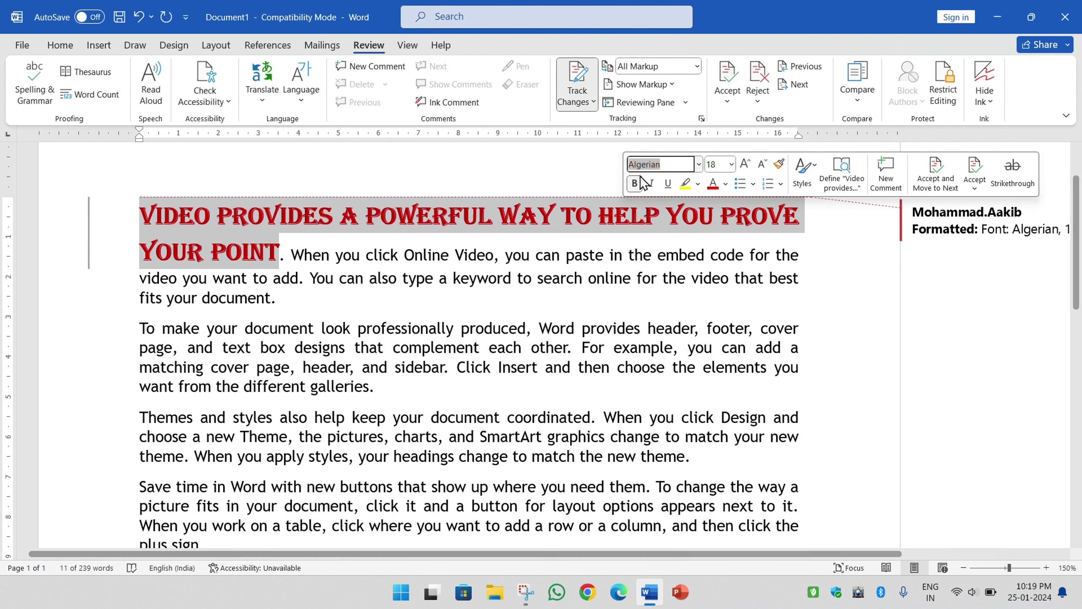
{"action": "left_click", "coordinate": [667, 184]}
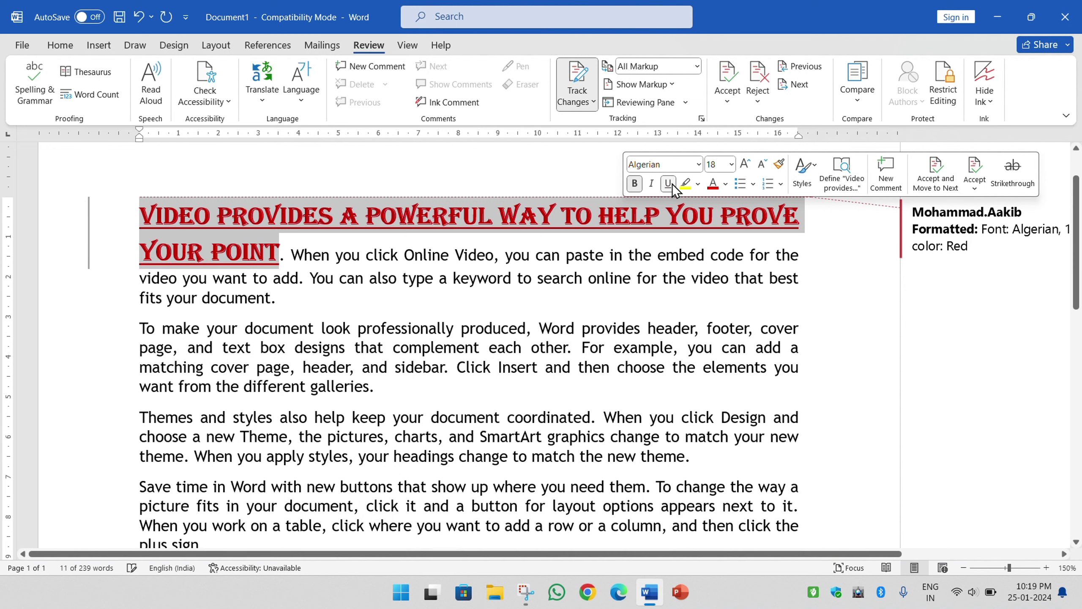
{"action": "left_click", "coordinate": [657, 328]}
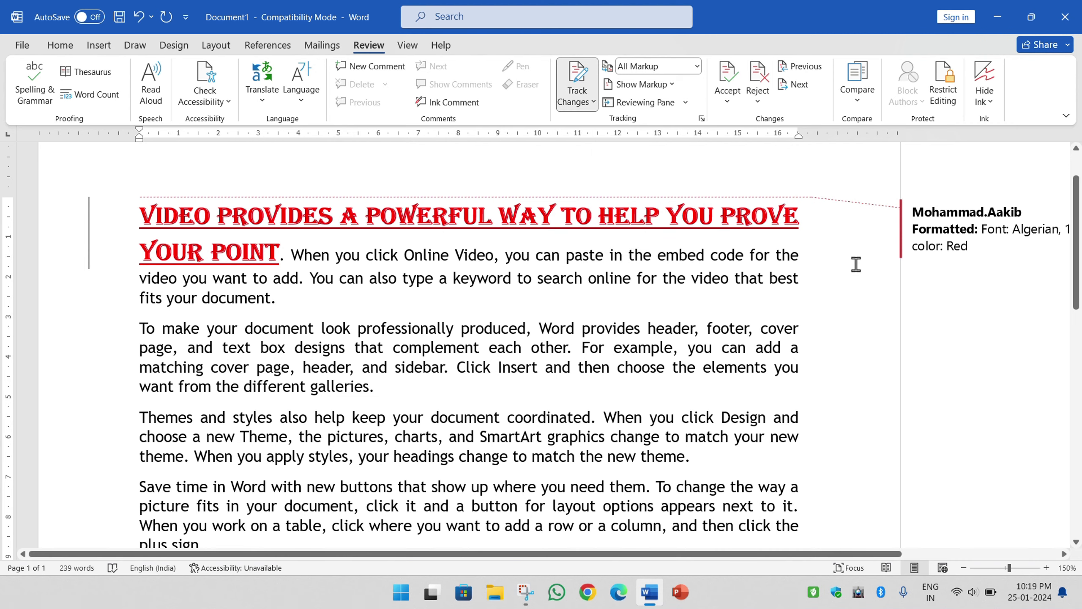
{"action": "scroll", "coordinate": [856, 262], "scroll_direction": "down", "scroll_amount": 1, "text": "ctrl"}
{"action": "scroll", "coordinate": [860, 272], "scroll_direction": "down", "scroll_amount": 1}
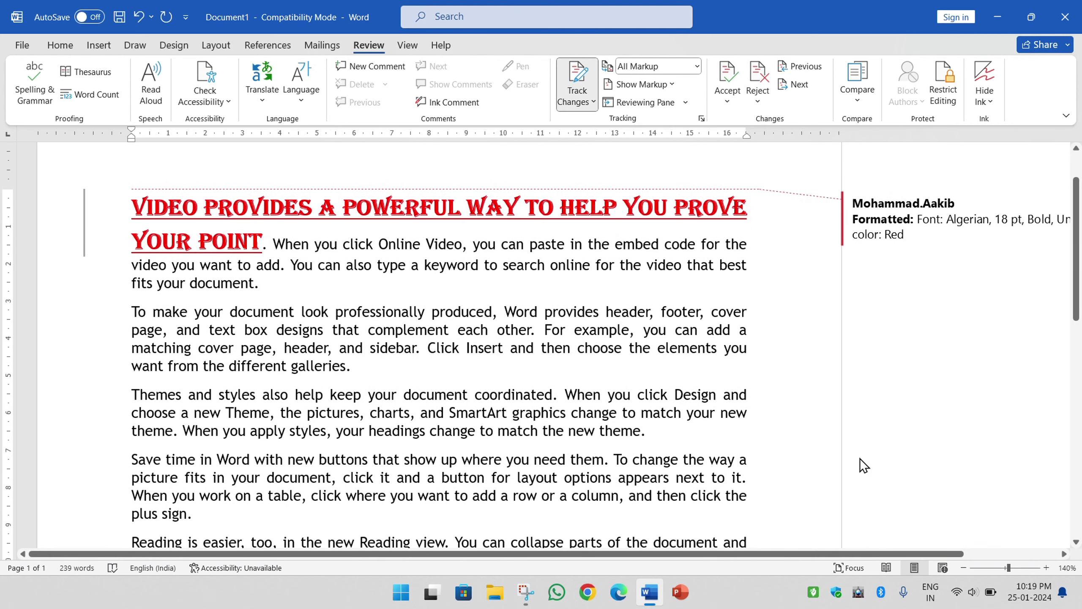
{"action": "left_click_drag", "start_coordinate": [805, 554], "coordinate": [920, 554]}
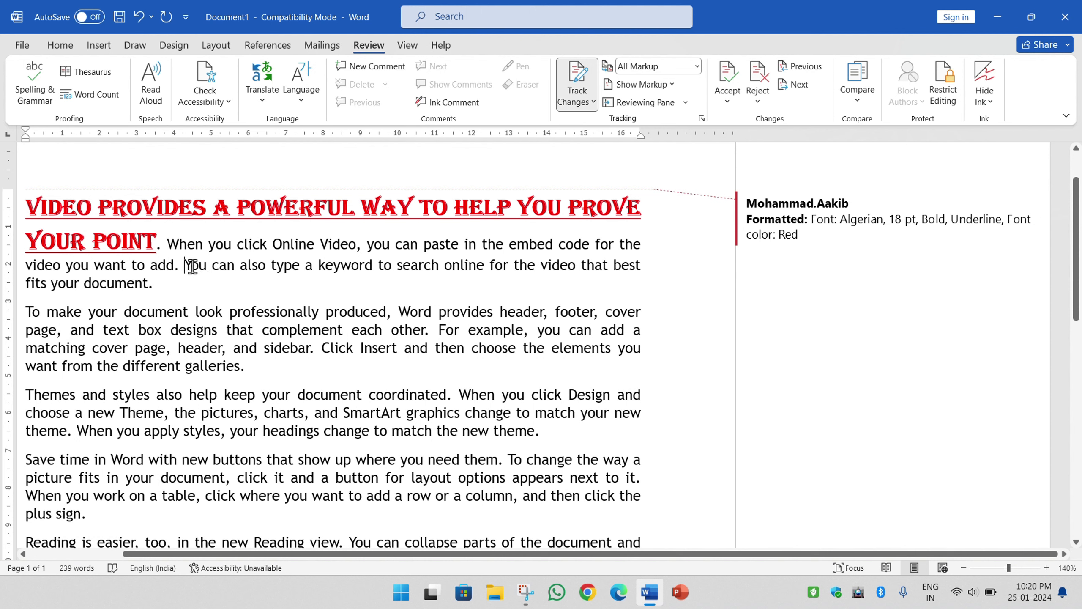
Make the phrase 'You can also type a keyword' underlined, italic and 16 pt
{"action": "left_click_drag", "start_coordinate": [184, 267], "coordinate": [358, 262]}
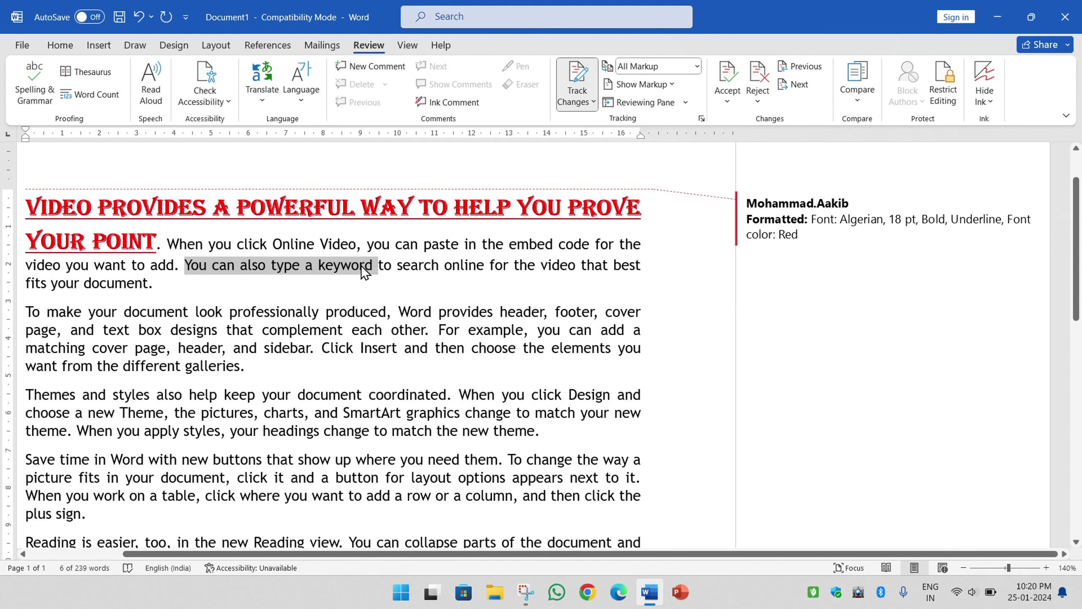
{"action": "right_click", "coordinate": [363, 271]}
{"action": "key", "text": "Escape"}
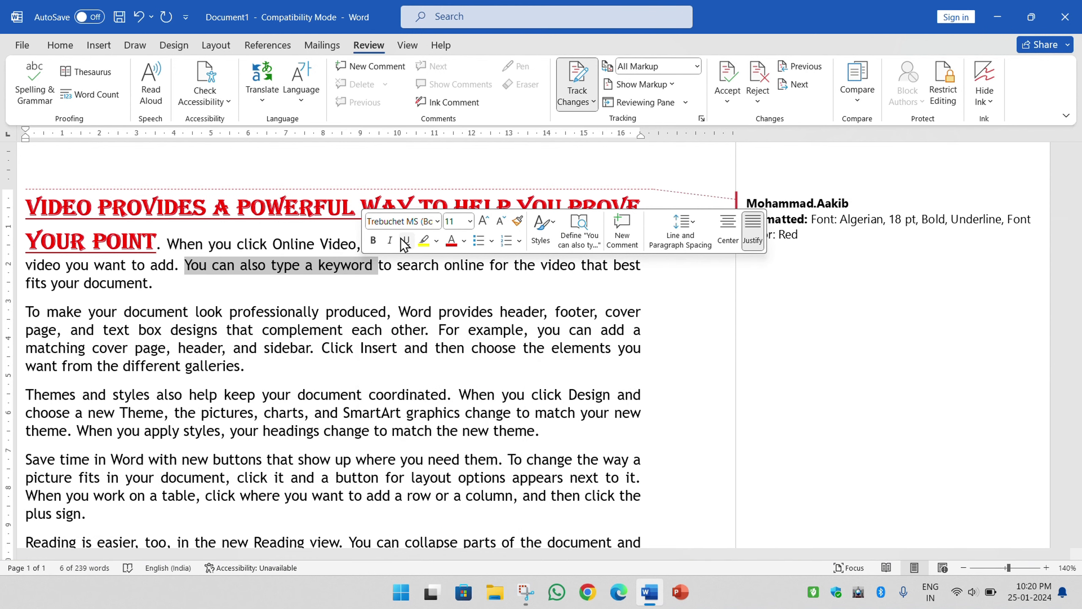
{"action": "left_click", "coordinate": [406, 241]}
{"action": "left_click", "coordinate": [390, 240]}
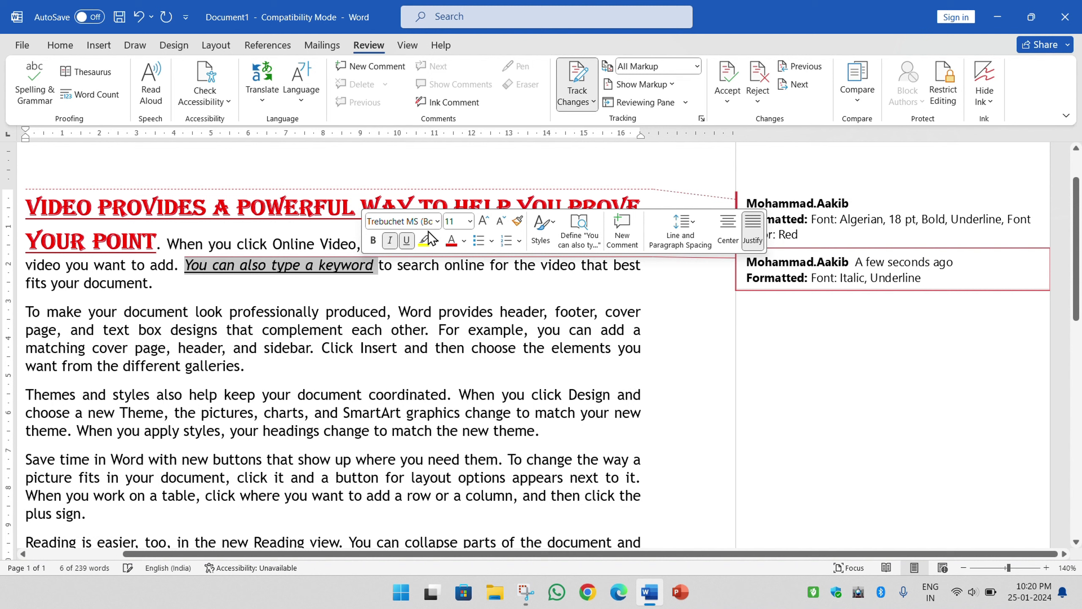
{"action": "triple_click", "coordinate": [485, 221]}
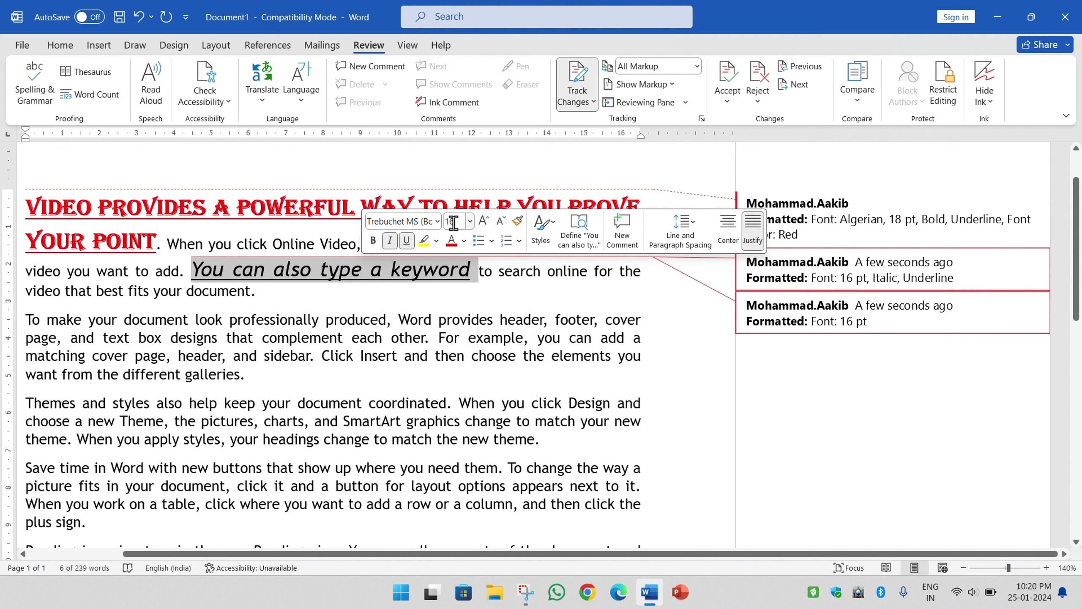
Set the phrase's font to Bahnschrift SemiLight and colour it light green
{"action": "left_click", "coordinate": [438, 222]}
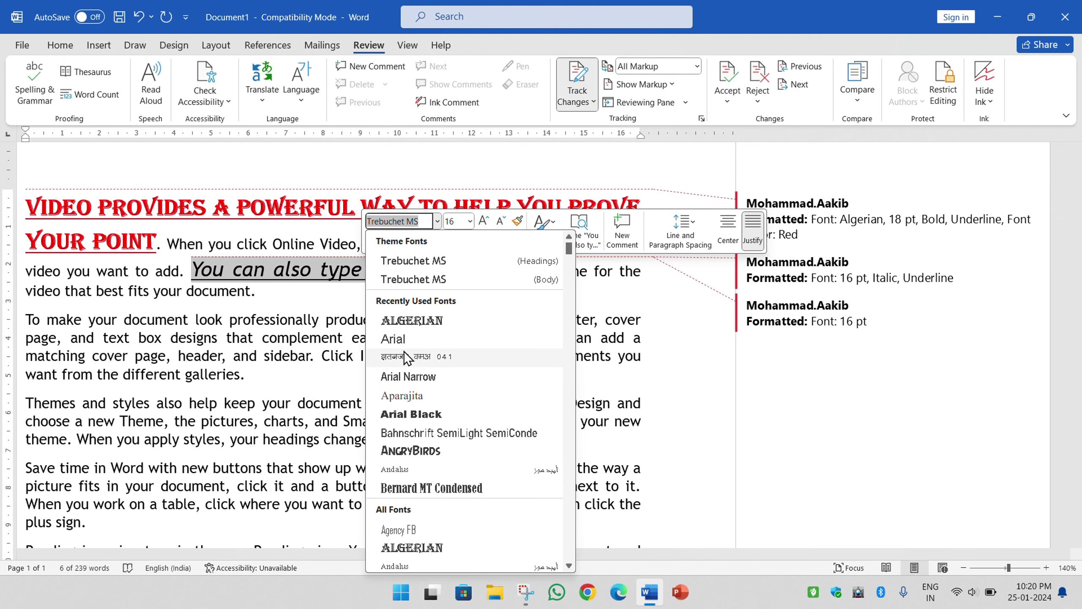
{"action": "left_click", "coordinate": [414, 434]}
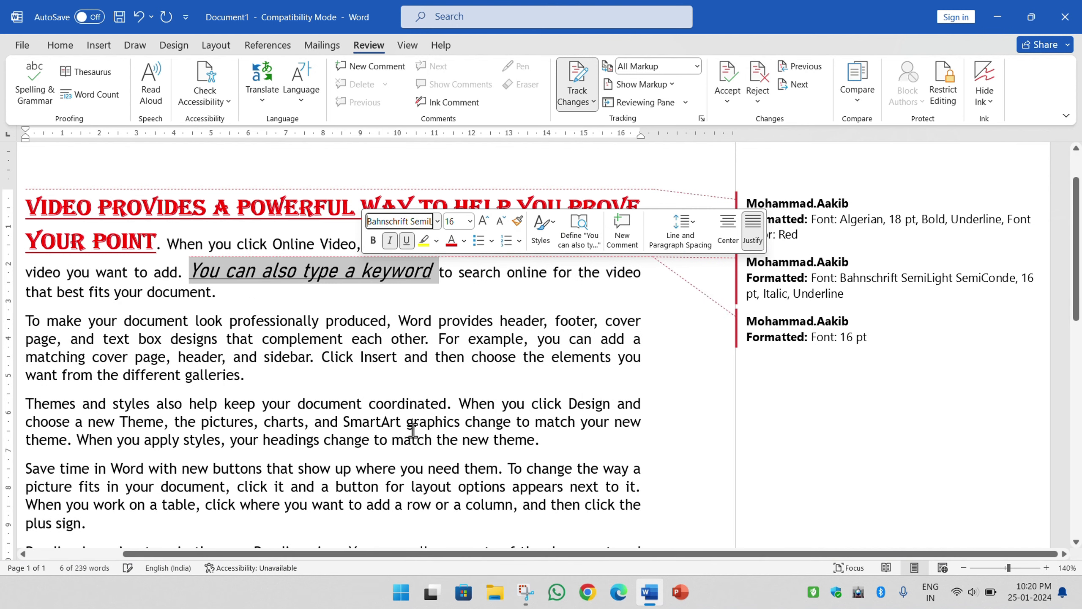
{"action": "left_click", "coordinate": [464, 242]}
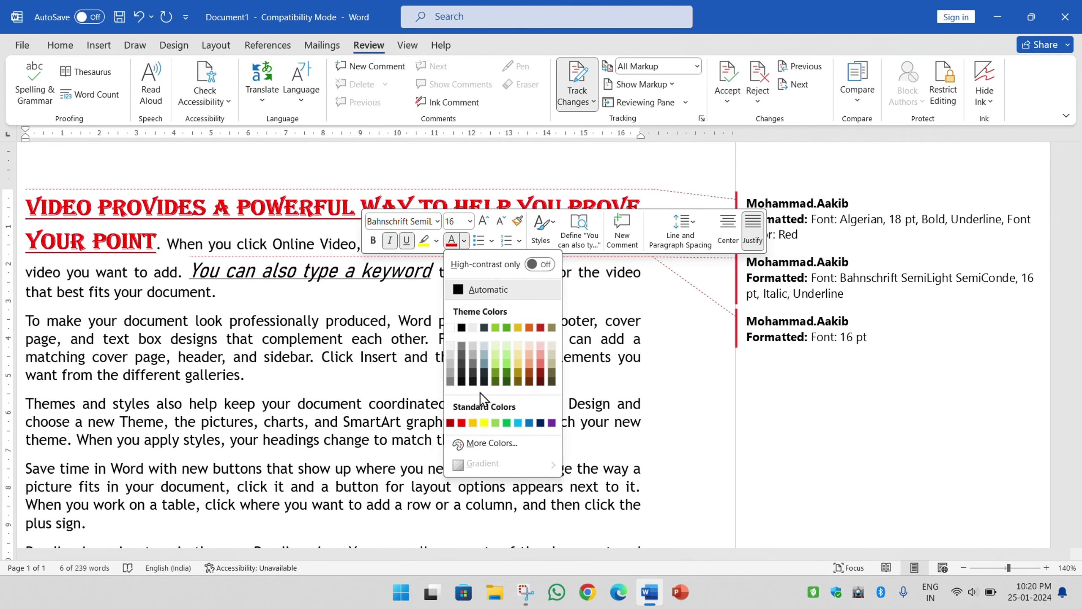
{"action": "left_click", "coordinate": [504, 364]}
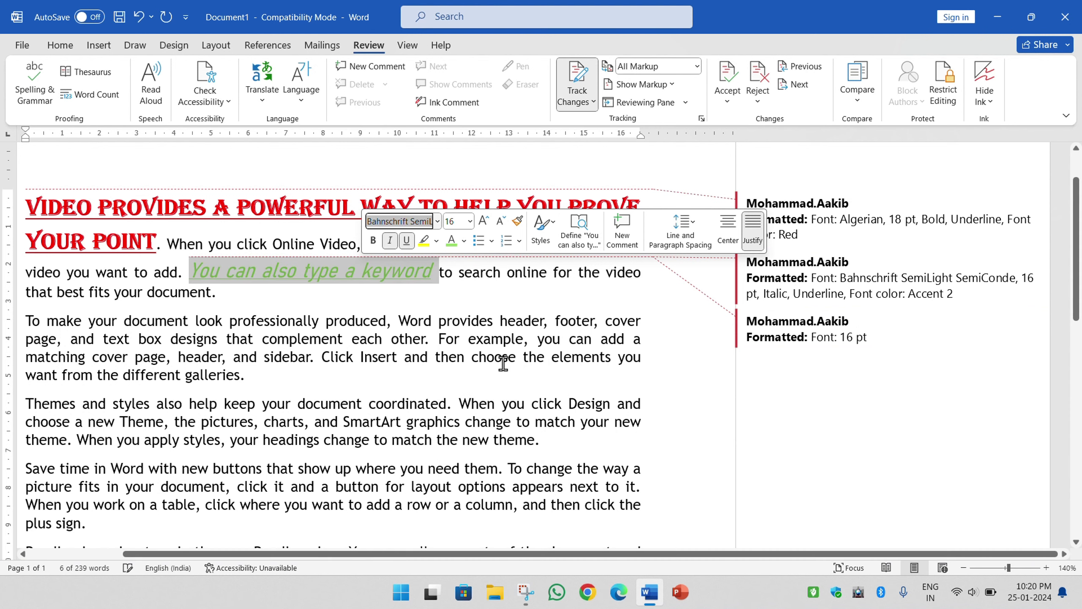
{"action": "left_click", "coordinate": [333, 374]}
{"action": "scroll", "coordinate": [328, 370], "scroll_direction": "down", "scroll_amount": 1}
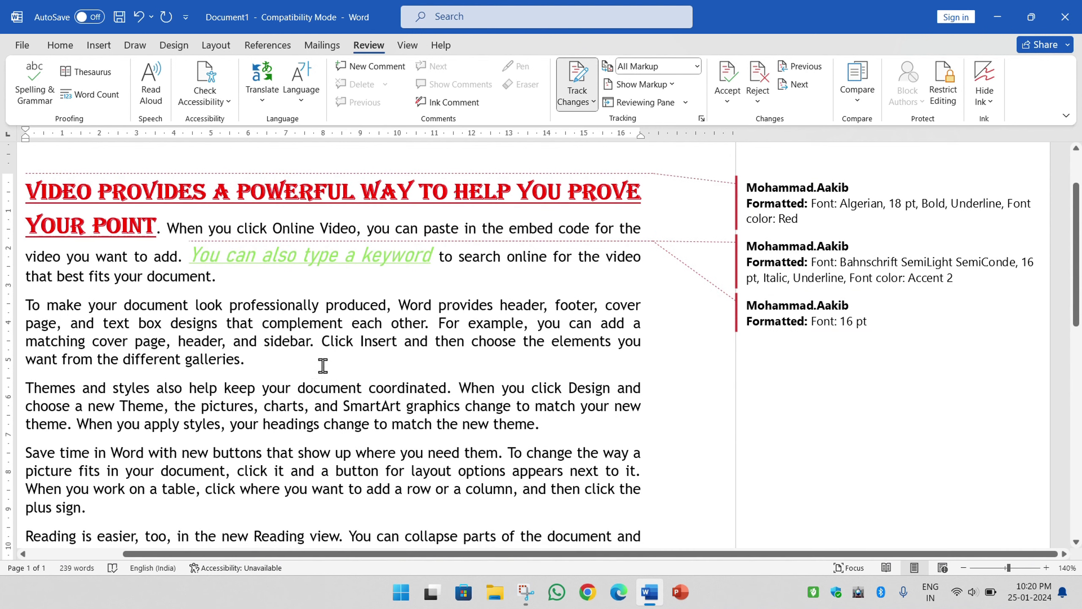
Set 'and text box designs that complement each other' to Arial Rounded MT Bold, 16 pt
{"action": "left_click_drag", "start_coordinate": [81, 327], "coordinate": [424, 325]}
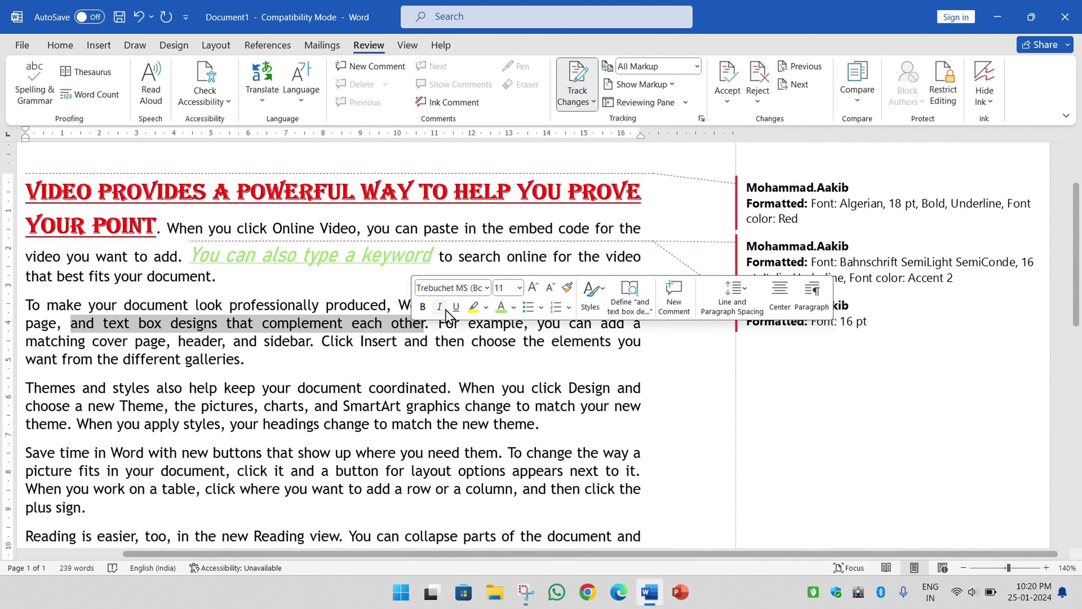
{"action": "left_click", "coordinate": [482, 288]}
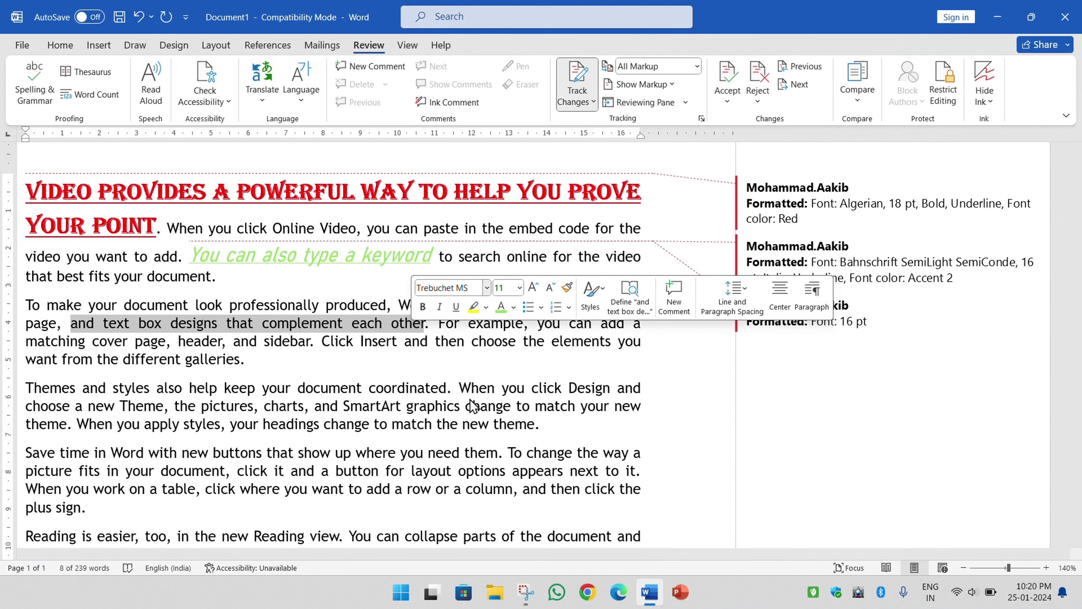
{"action": "left_click", "coordinate": [487, 288]}
{"action": "scroll", "coordinate": [470, 246], "scroll_direction": "down", "scroll_amount": 2}
{"action": "scroll", "coordinate": [470, 246], "scroll_direction": "down", "scroll_amount": 1}
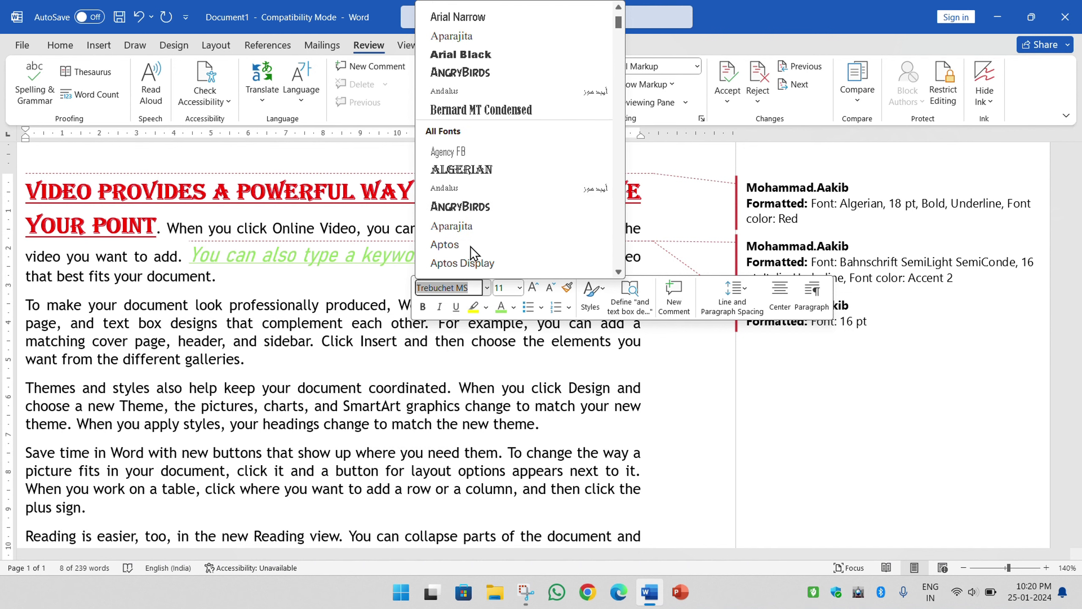
{"action": "scroll", "coordinate": [470, 246], "scroll_direction": "down", "scroll_amount": 1}
{"action": "scroll", "coordinate": [469, 246], "scroll_direction": "down", "scroll_amount": 1}
{"action": "left_click", "coordinate": [497, 208]}
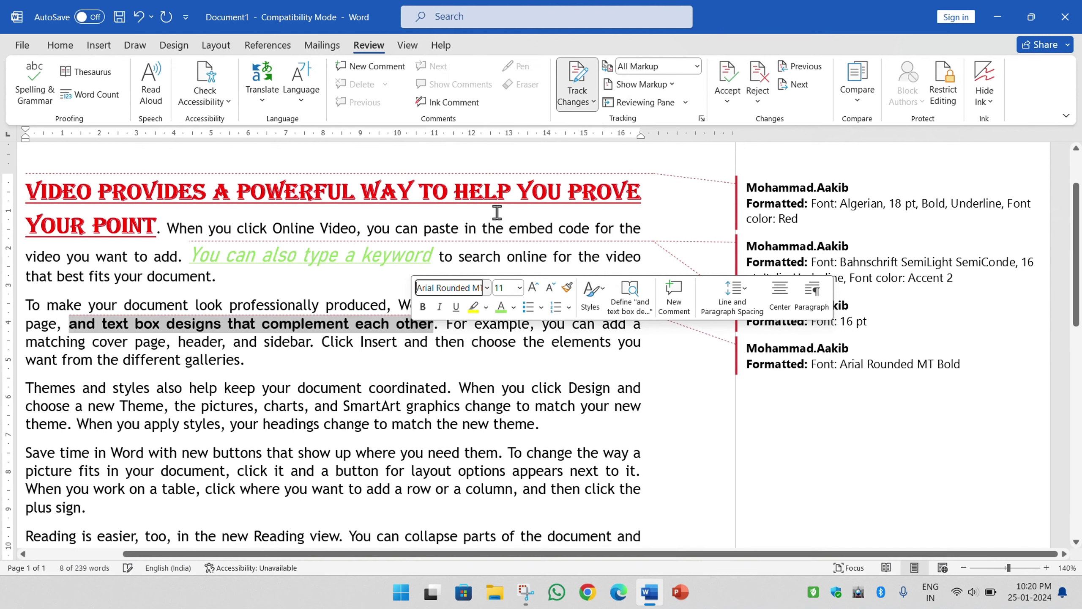
{"action": "left_click", "coordinate": [533, 288]}
{"action": "left_click", "coordinate": [533, 287]}
{"action": "left_click", "coordinate": [533, 288]}
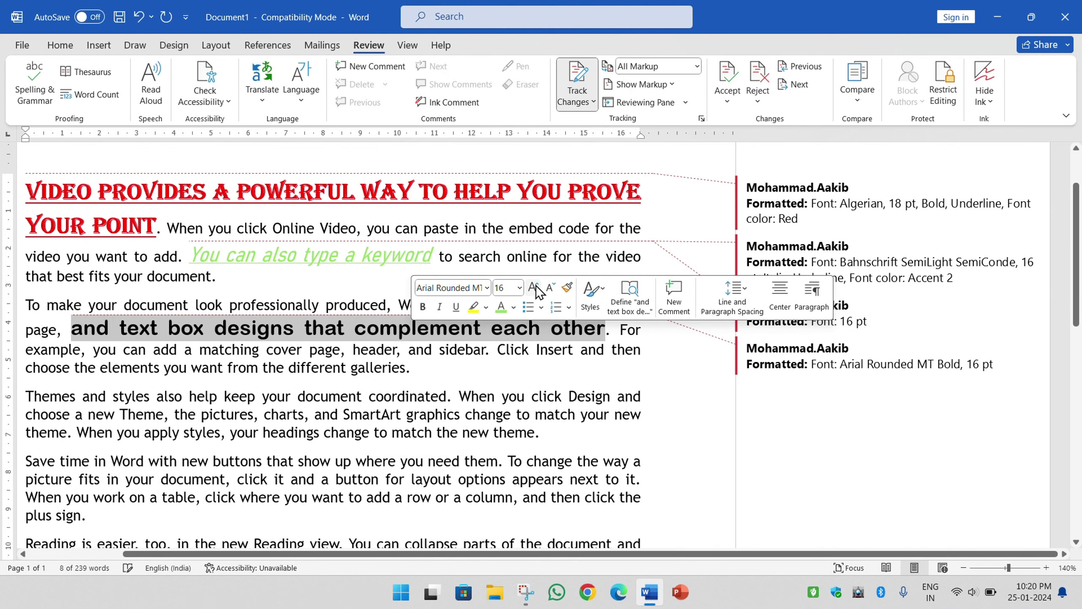
Apply the Heading 4 style to the 'and text box designs' phrase
{"action": "left_click", "coordinate": [589, 296]}
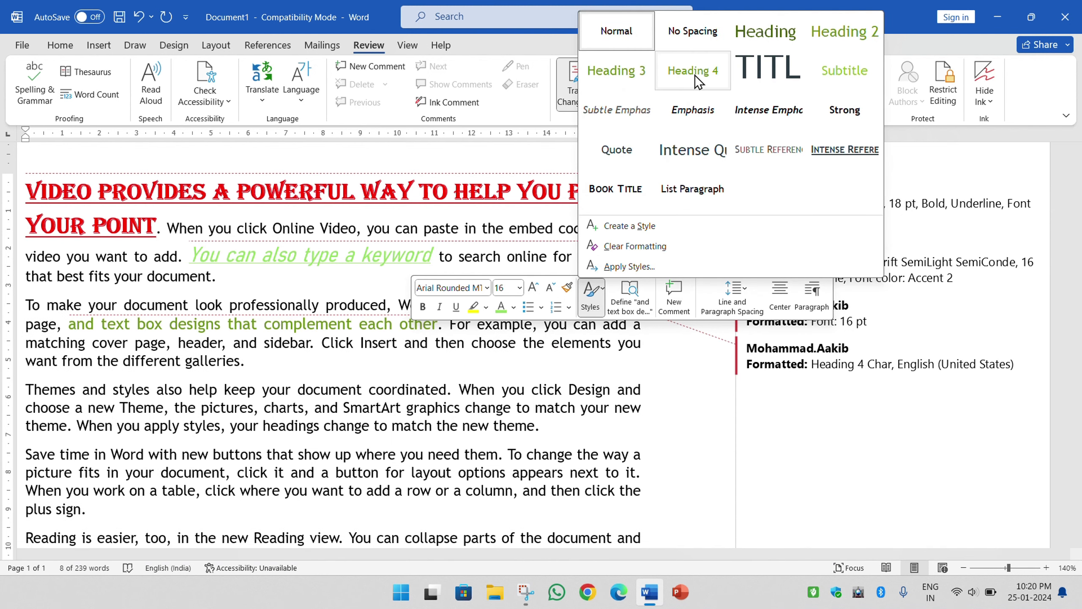
{"action": "left_click", "coordinate": [694, 74]}
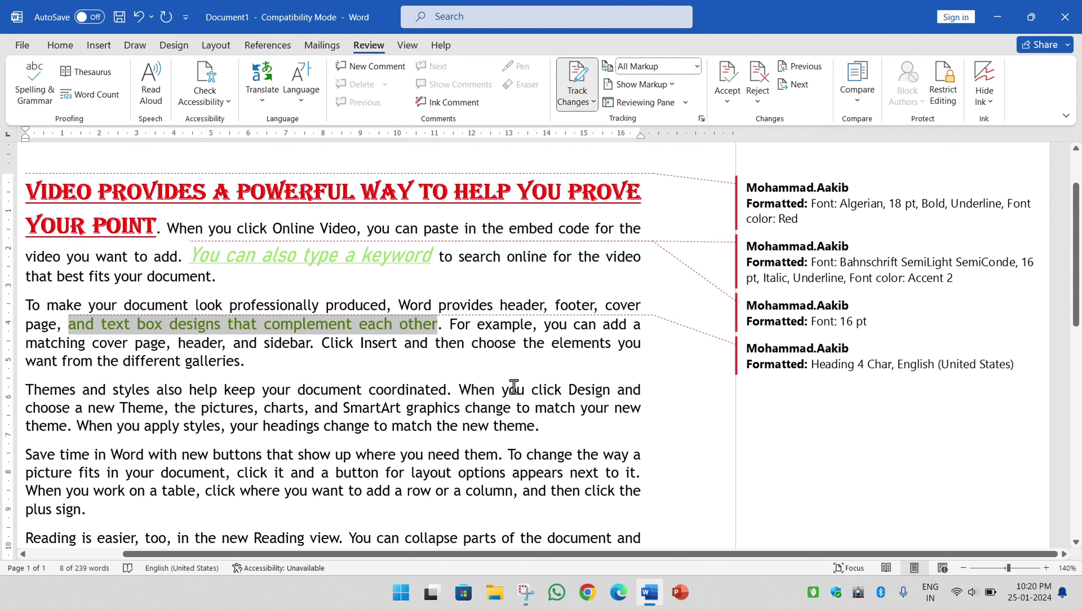
{"action": "left_click", "coordinate": [419, 369]}
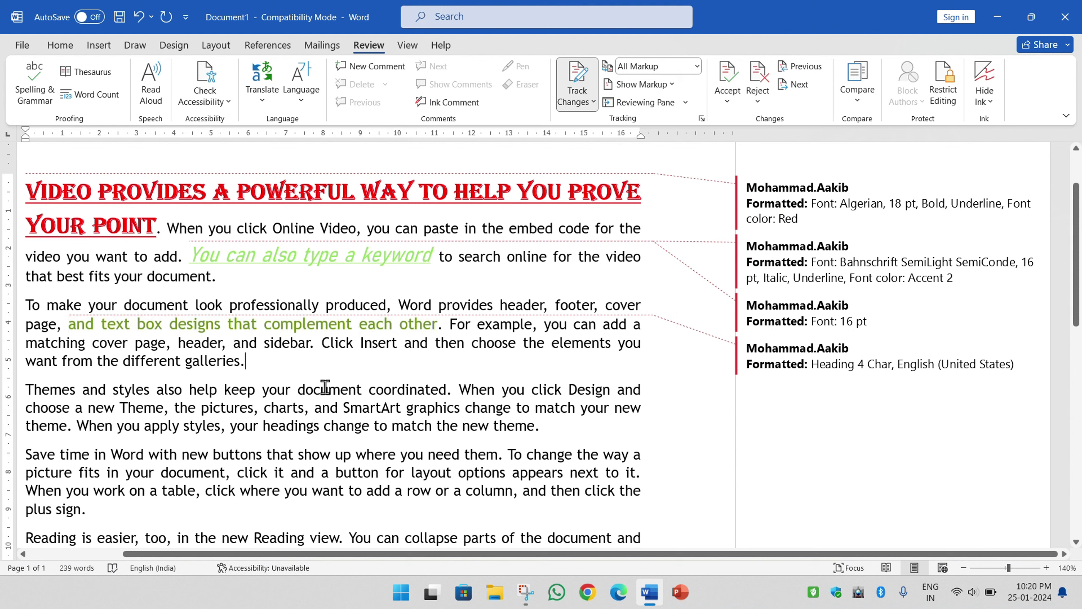
{"action": "left_click_drag", "start_coordinate": [134, 390], "coordinate": [401, 389]}
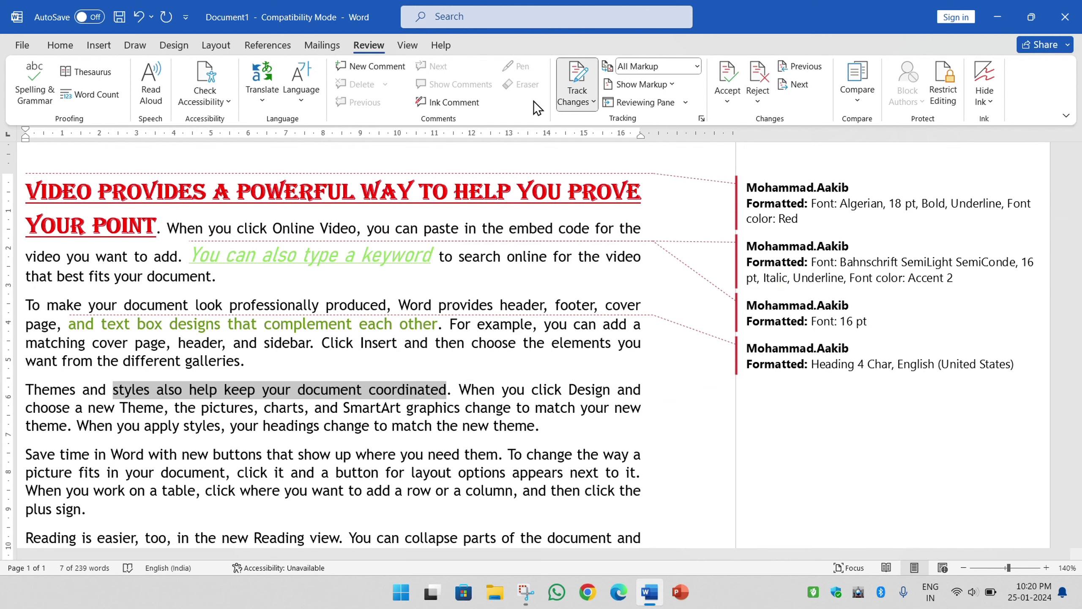
Select the whole 'Themes and styles also help keep your document coordinated' sentence and make it bold italic
{"action": "left_click", "coordinate": [391, 388]}
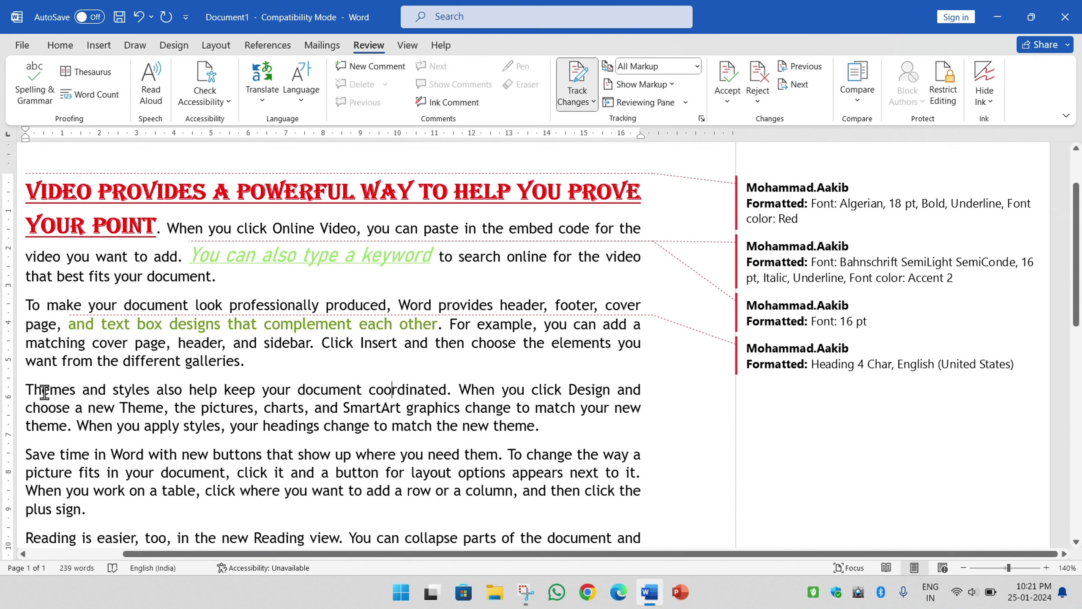
{"action": "left_click_drag", "start_coordinate": [31, 392], "coordinate": [429, 401]}
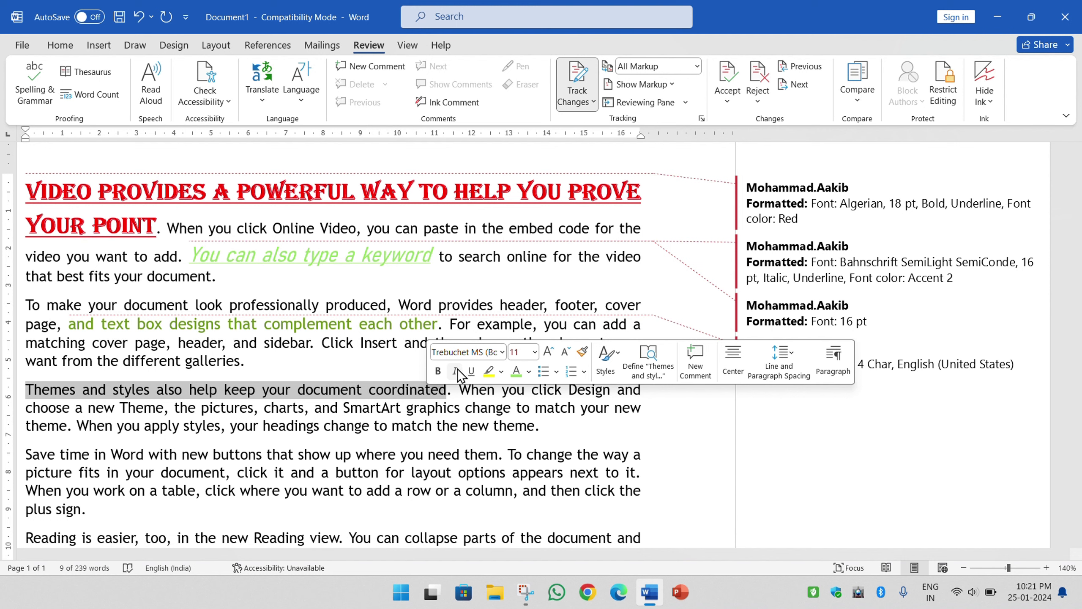
{"action": "left_click", "coordinate": [455, 370]}
{"action": "left_click", "coordinate": [437, 370]}
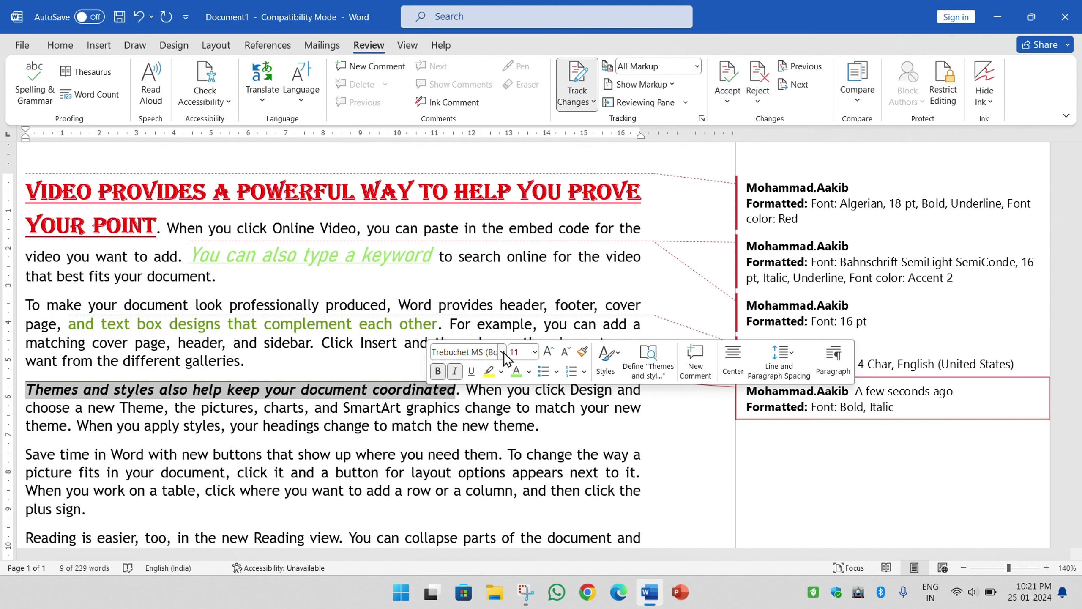
Set the sentence in BatmanForeverAlternate and enlarge it to 18 pt
{"action": "left_click", "coordinate": [501, 352]}
{"action": "scroll", "coordinate": [567, 248], "scroll_direction": "down", "scroll_amount": 3}
{"action": "scroll", "coordinate": [568, 244], "scroll_direction": "down", "scroll_amount": 3}
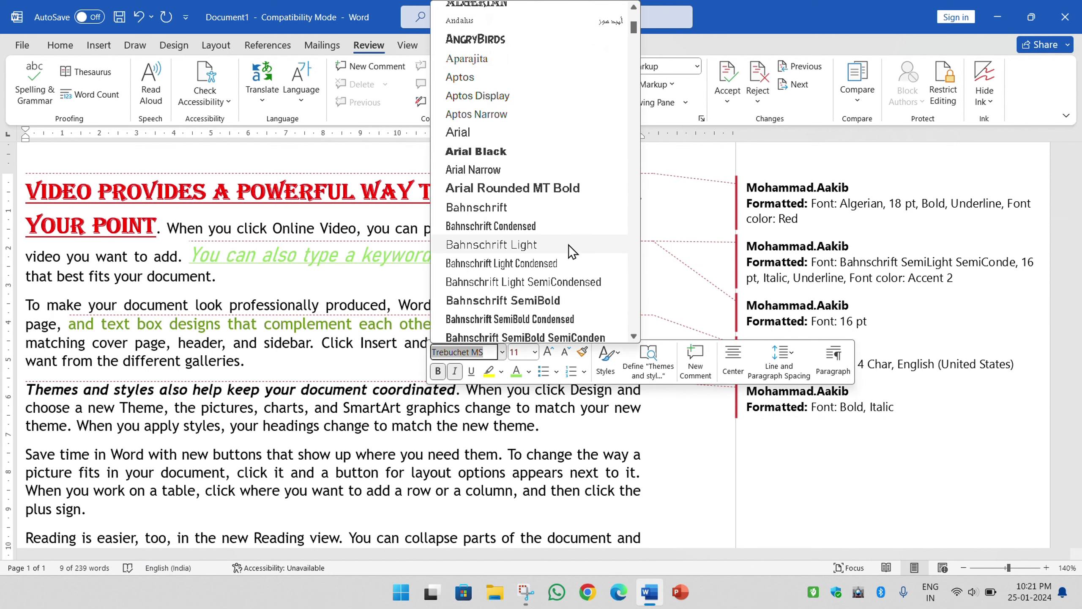
{"action": "scroll", "coordinate": [568, 245], "scroll_direction": "down", "scroll_amount": 3}
{"action": "scroll", "coordinate": [535, 268], "scroll_direction": "down", "scroll_amount": 3}
{"action": "scroll", "coordinate": [534, 256], "scroll_direction": "down", "scroll_amount": 1}
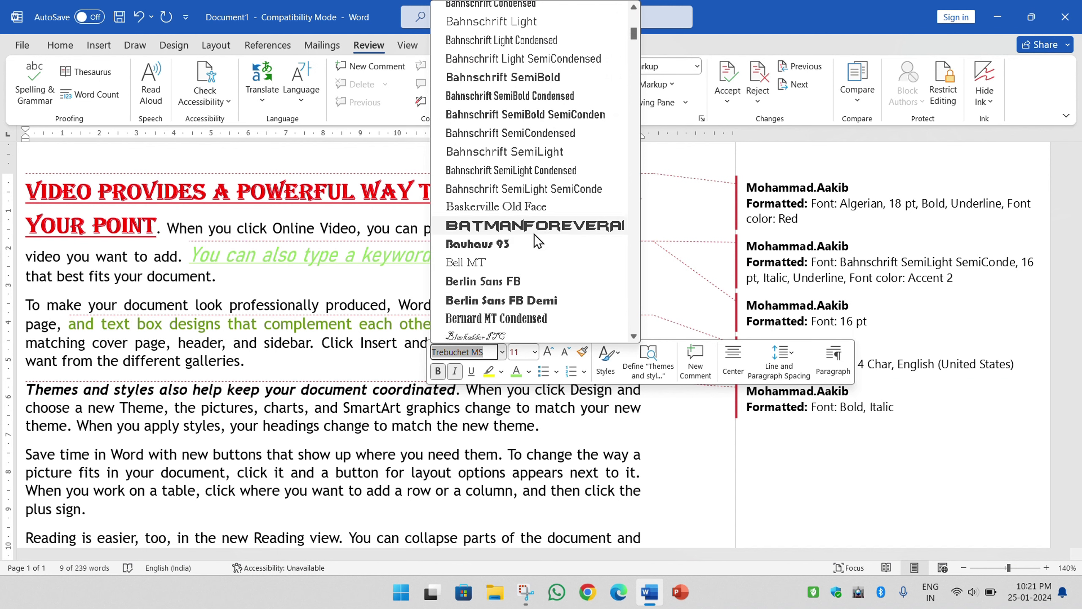
{"action": "left_click", "coordinate": [535, 155]}
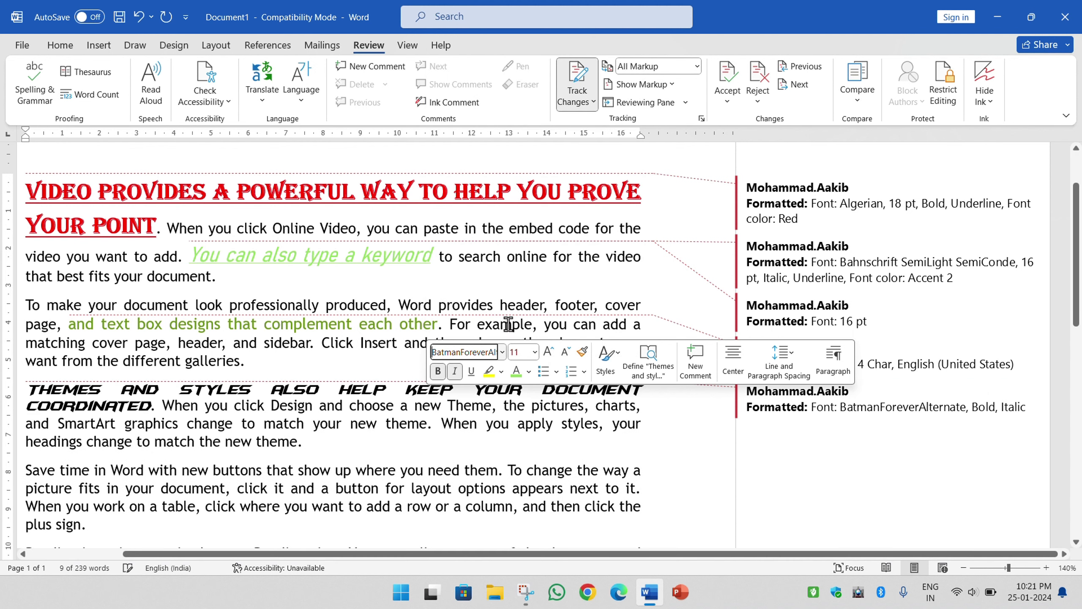
{"action": "left_click", "coordinate": [548, 352]}
{"action": "left_click", "coordinate": [549, 352]}
{"action": "left_click", "coordinate": [550, 352]}
{"action": "left_click", "coordinate": [549, 352]}
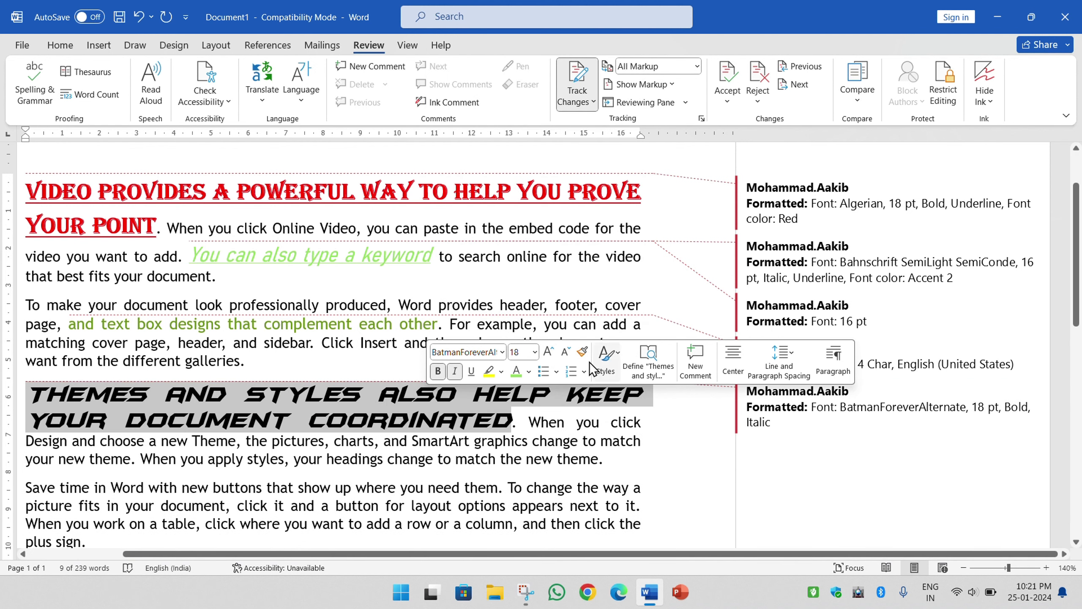
Colour the sentence light blue and highlight it in yellow
{"action": "left_click", "coordinate": [528, 371]}
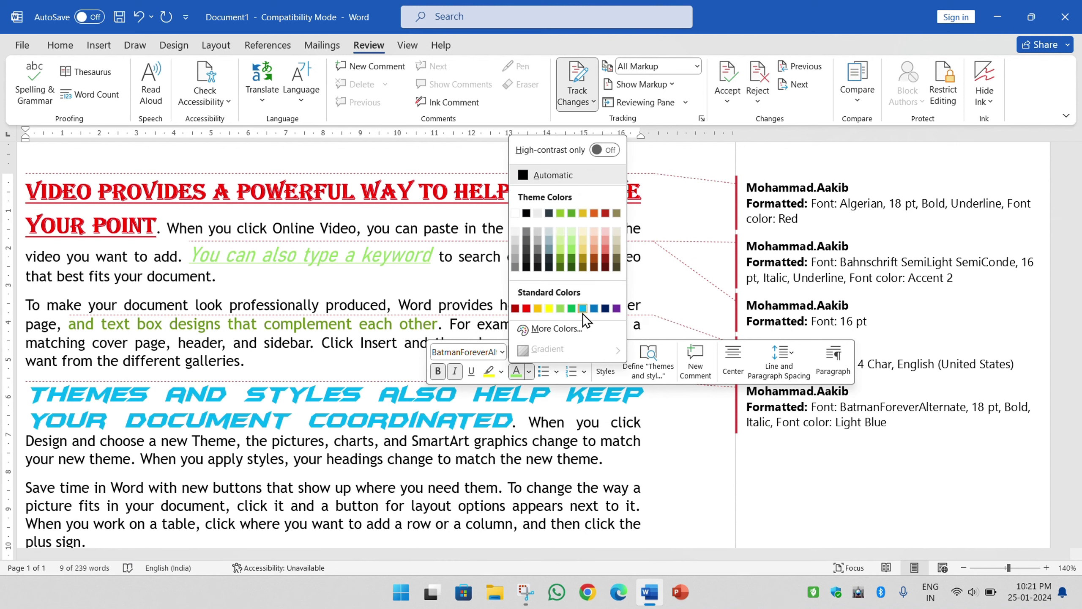
{"action": "left_click", "coordinate": [582, 312]}
{"action": "left_click", "coordinate": [494, 372]}
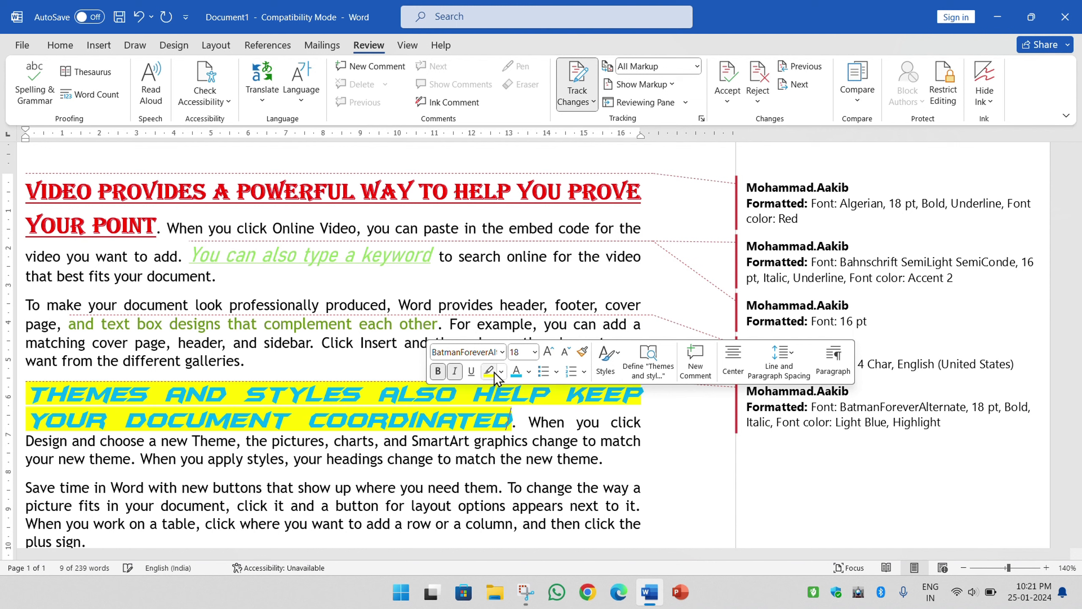
{"action": "left_click", "coordinate": [510, 462]}
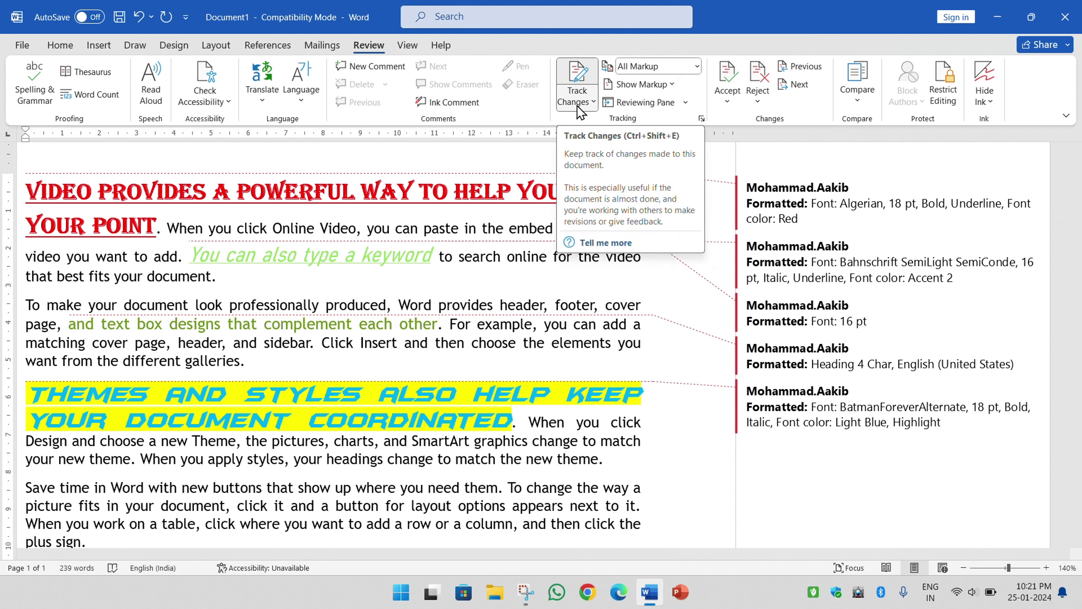
Make 'example, you can' italic, 20 pt and orange
{"action": "scroll", "coordinate": [288, 450], "scroll_direction": "down", "scroll_amount": 1}
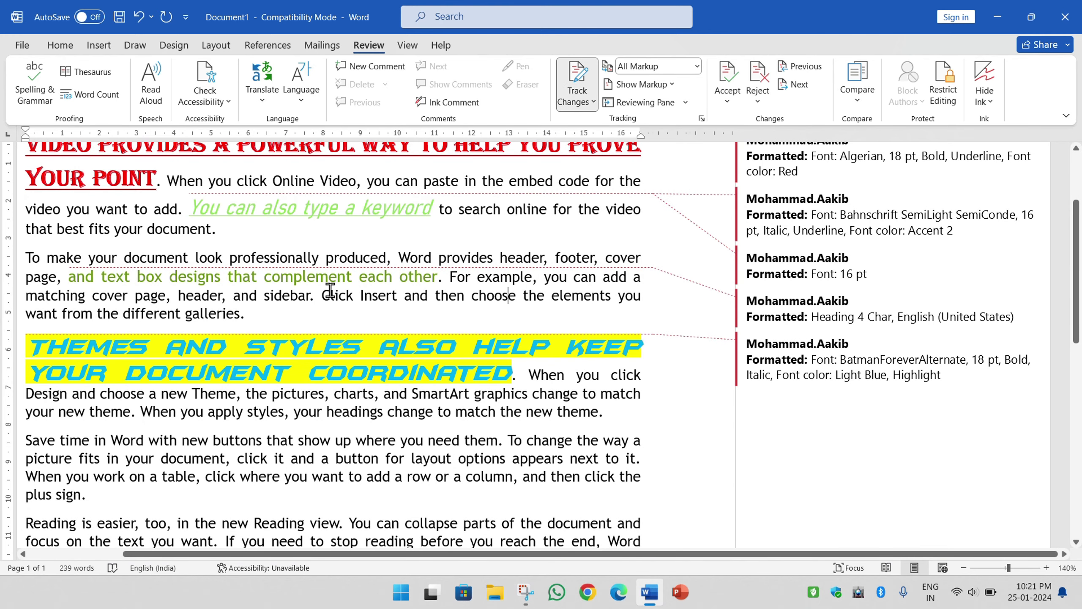
{"action": "double_click", "coordinate": [478, 277]}
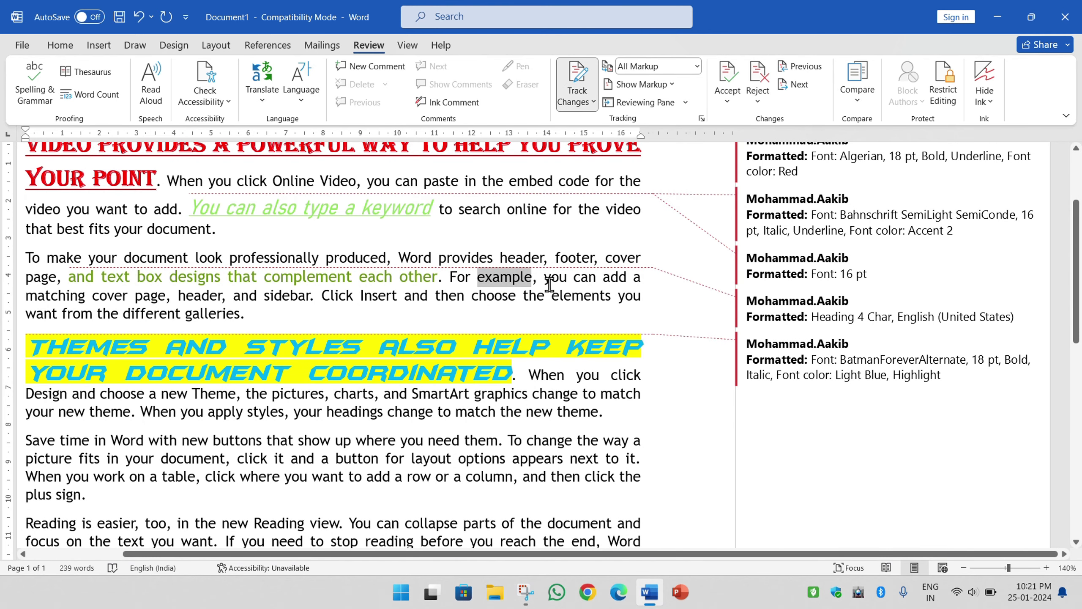
{"action": "left_click_drag", "start_coordinate": [550, 285], "coordinate": [594, 281]}
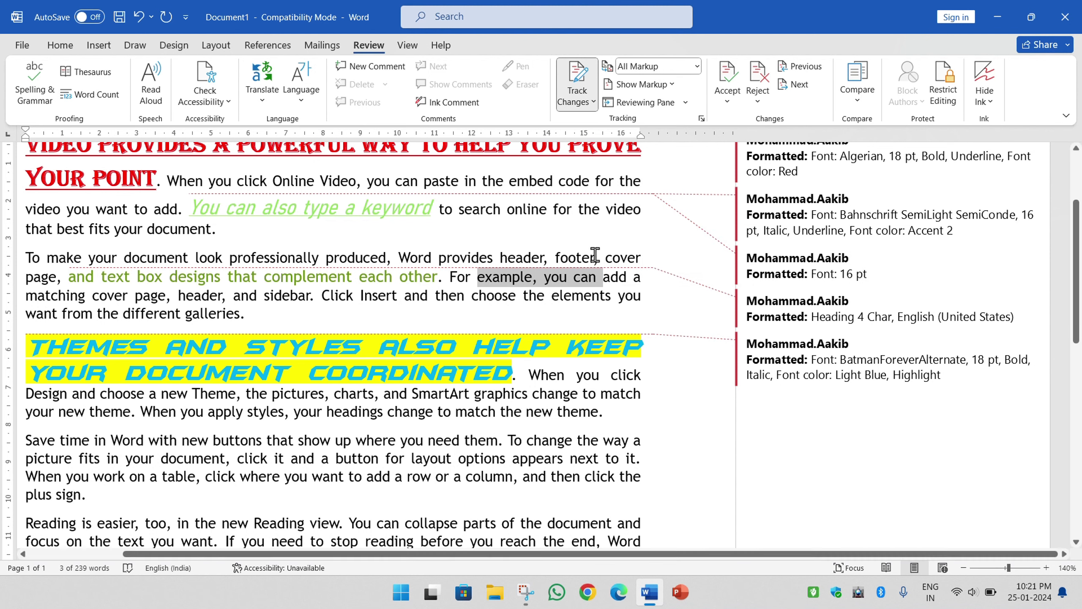
{"action": "right_click", "coordinate": [581, 283]}
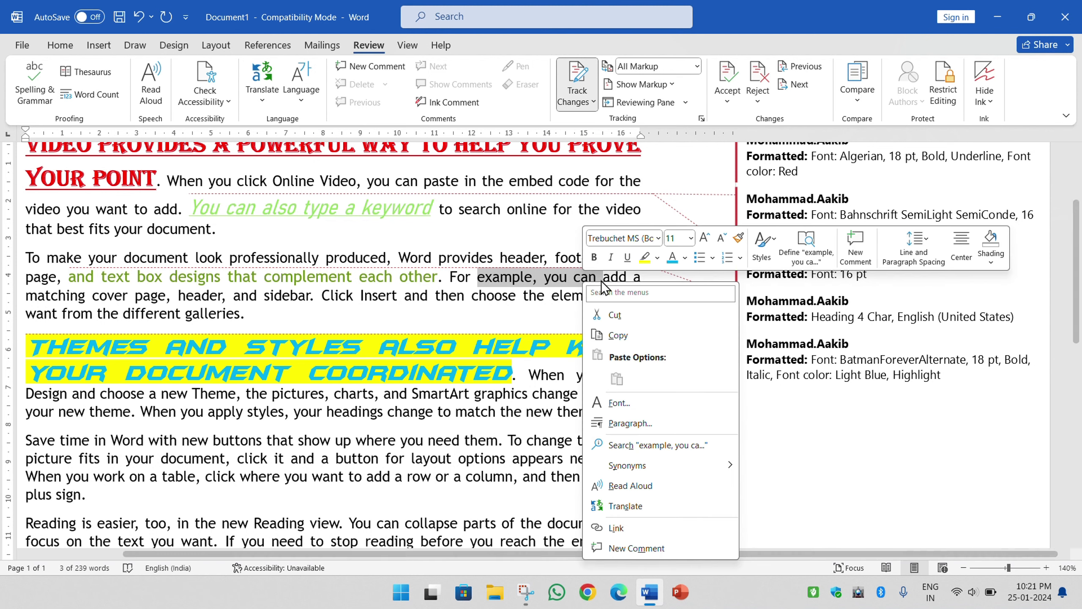
{"action": "left_click", "coordinate": [610, 257]}
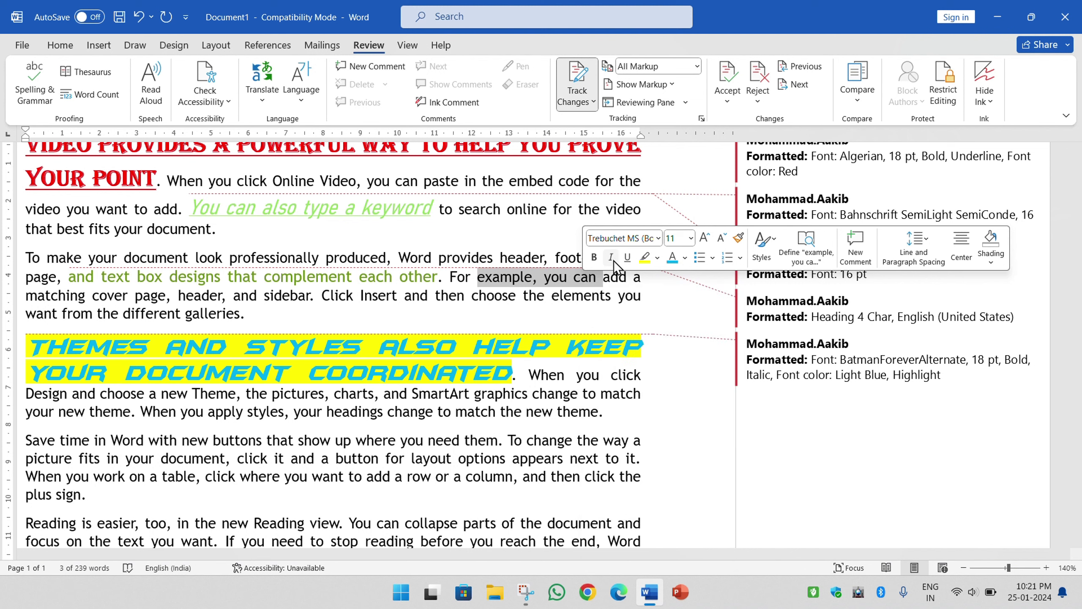
{"action": "left_click", "coordinate": [704, 238]}
{"action": "left_click", "coordinate": [704, 238]}
{"action": "left_click", "coordinate": [703, 238]}
{"action": "left_click", "coordinate": [703, 238]}
{"action": "left_click", "coordinate": [704, 238]}
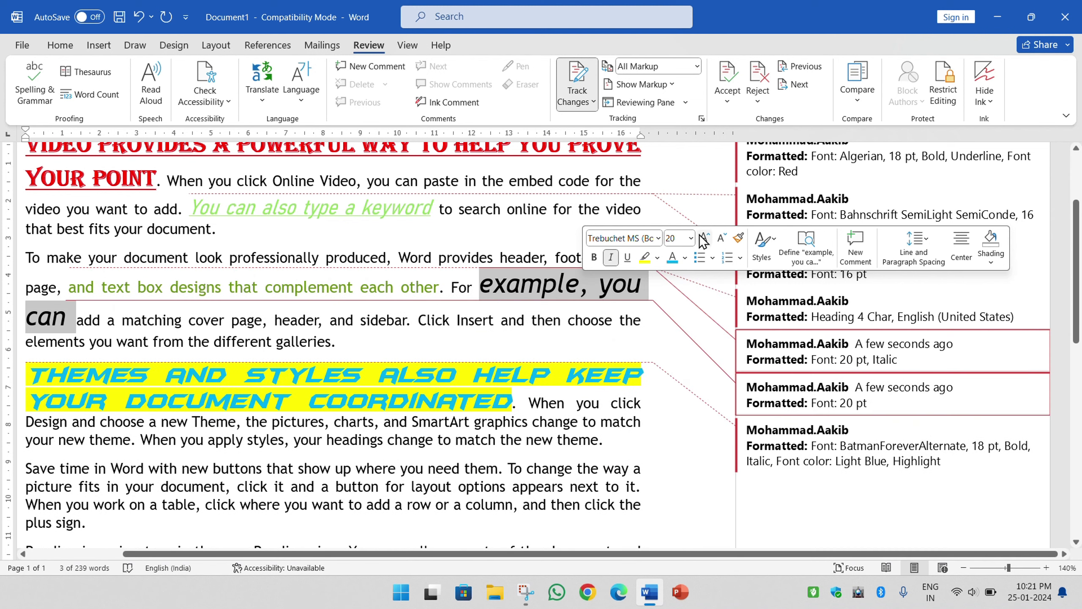
{"action": "left_click", "coordinate": [684, 257]}
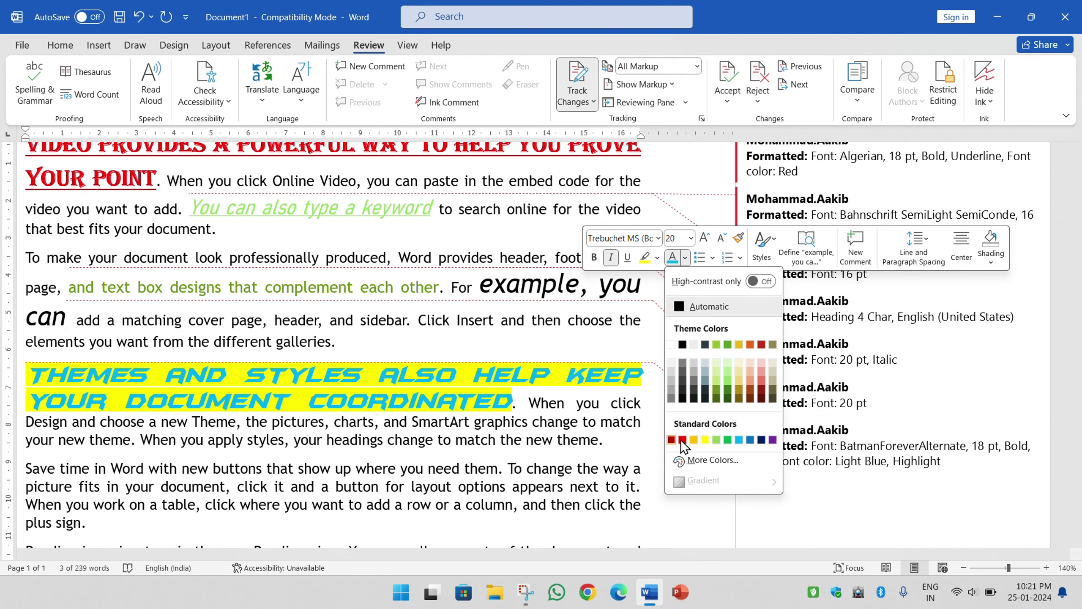
{"action": "left_click", "coordinate": [693, 440]}
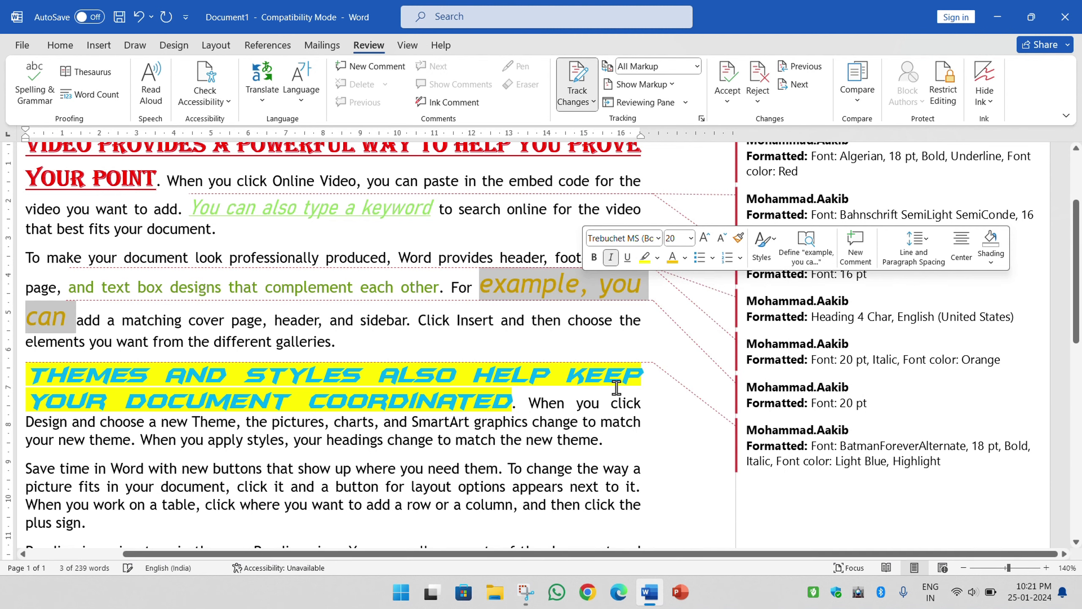
{"action": "left_click", "coordinate": [560, 319]}
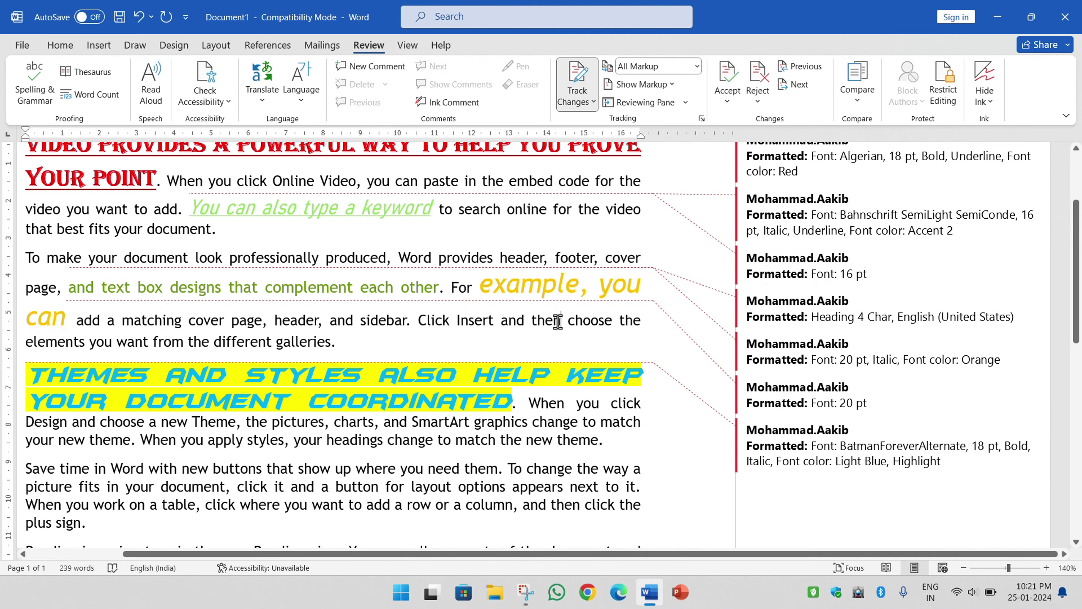
Jump through the tracked-change balloons for the Bahnschrift, Algerian title and 16 pt changes
{"action": "left_click", "coordinate": [913, 320]}
{"action": "left_click", "coordinate": [873, 294]}
{"action": "left_click", "coordinate": [842, 270]}
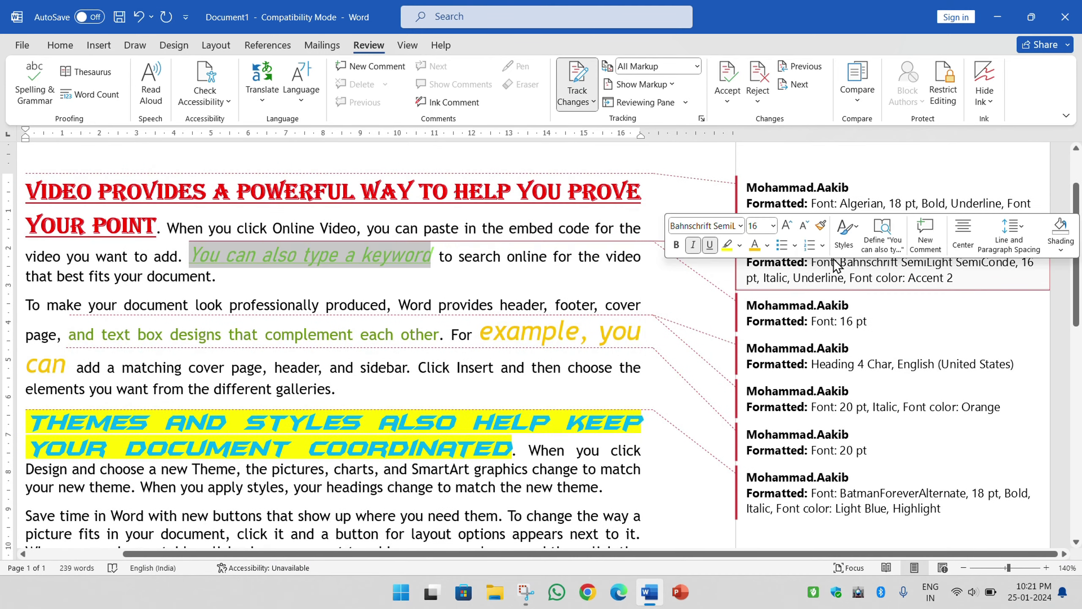
{"action": "left_click", "coordinate": [812, 203]}
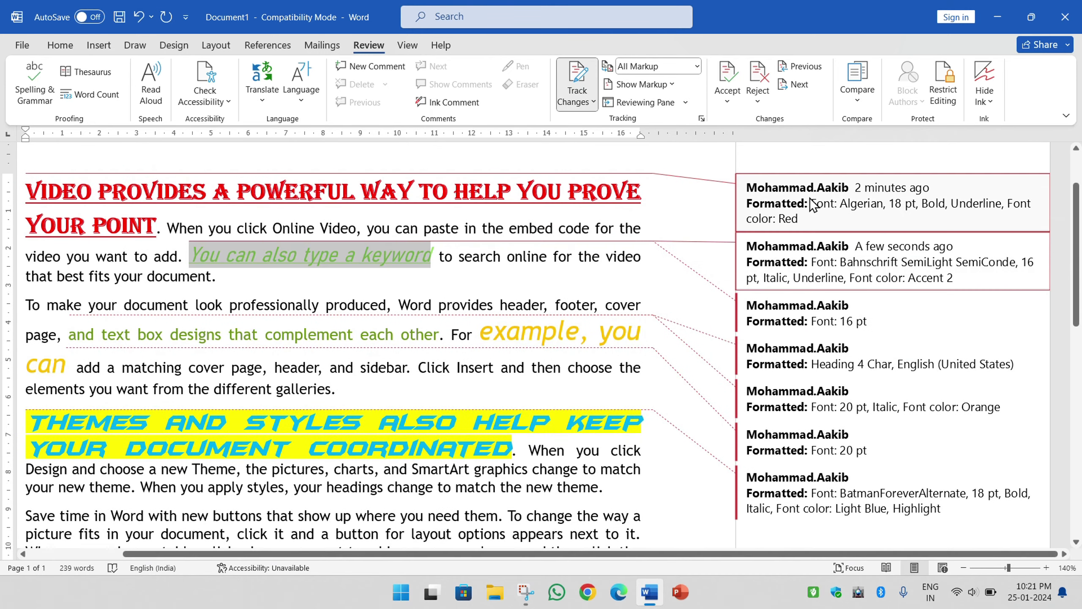
{"action": "left_click", "coordinate": [819, 315]}
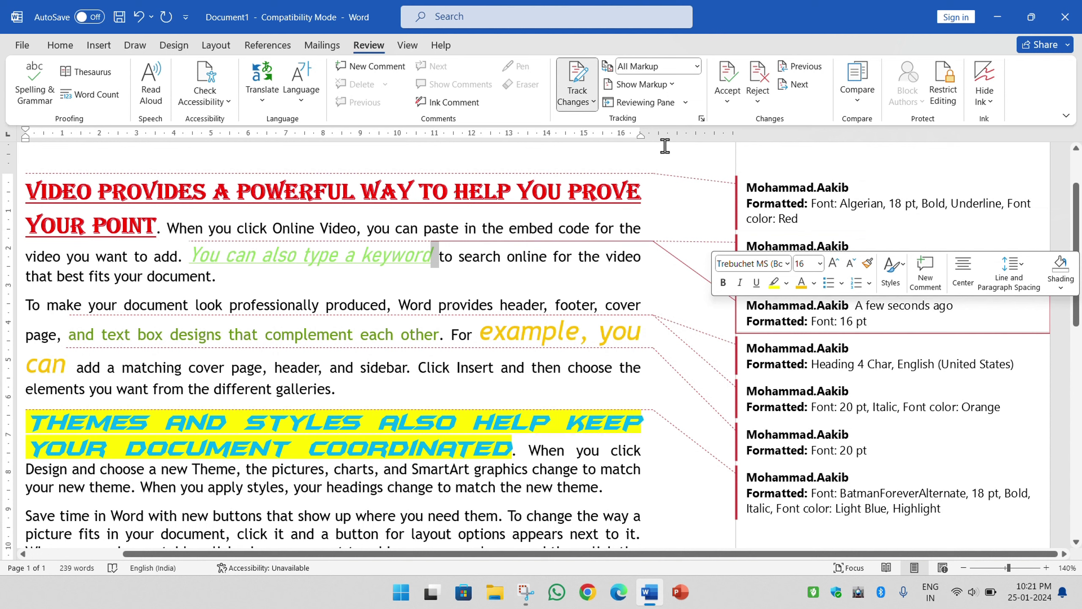
{"action": "left_click", "coordinate": [591, 109]}
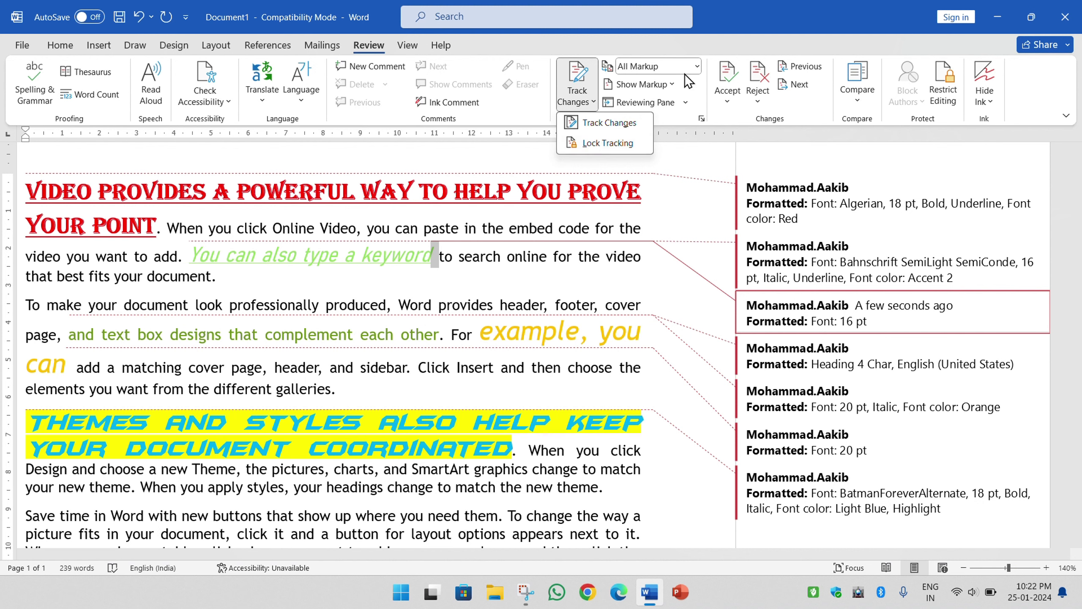
{"action": "left_click", "coordinate": [696, 68]}
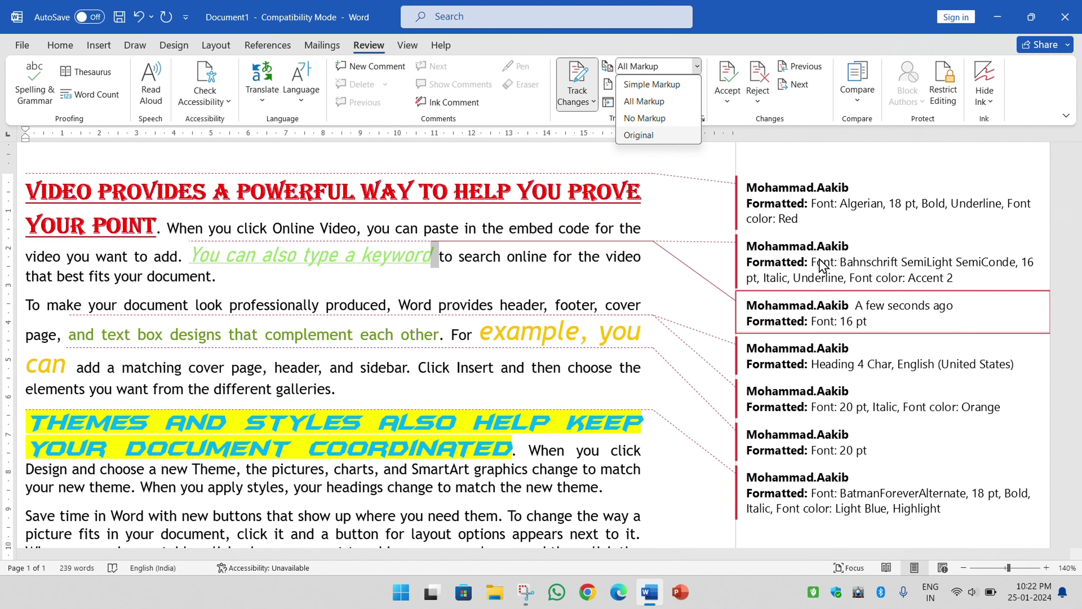
{"action": "scroll", "coordinate": [822, 265], "scroll_direction": "down", "scroll_amount": 1, "text": "ctrl"}
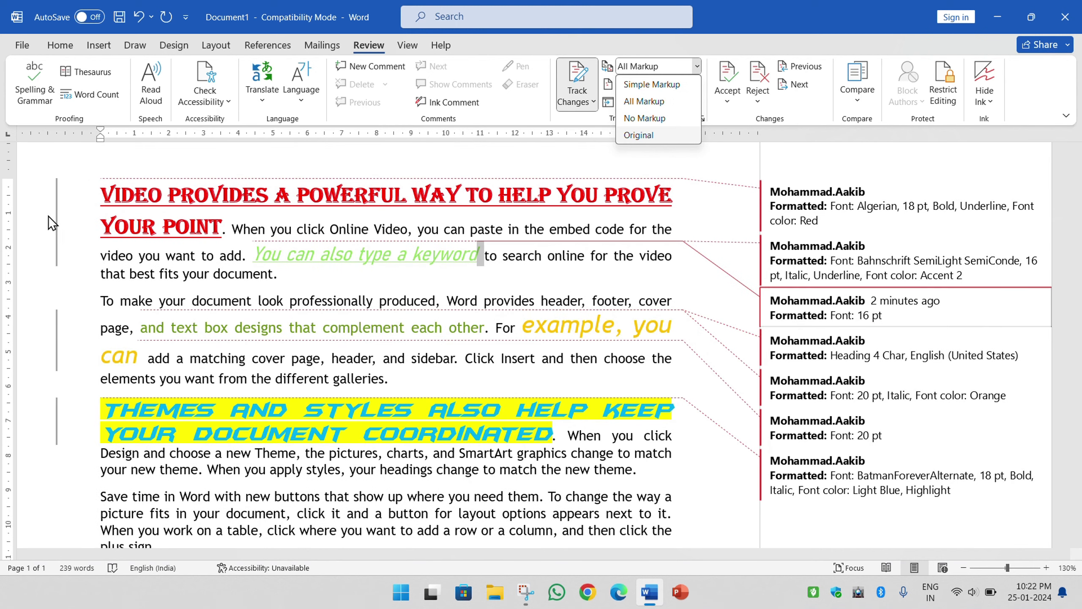
{"action": "left_click", "coordinate": [629, 90]}
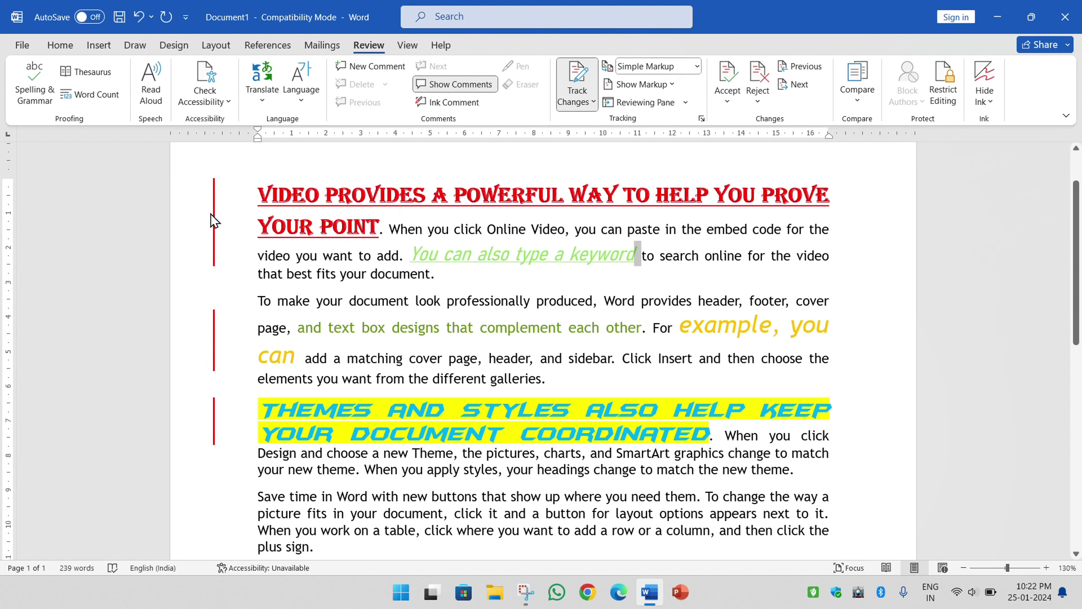
{"action": "left_click", "coordinate": [642, 67]}
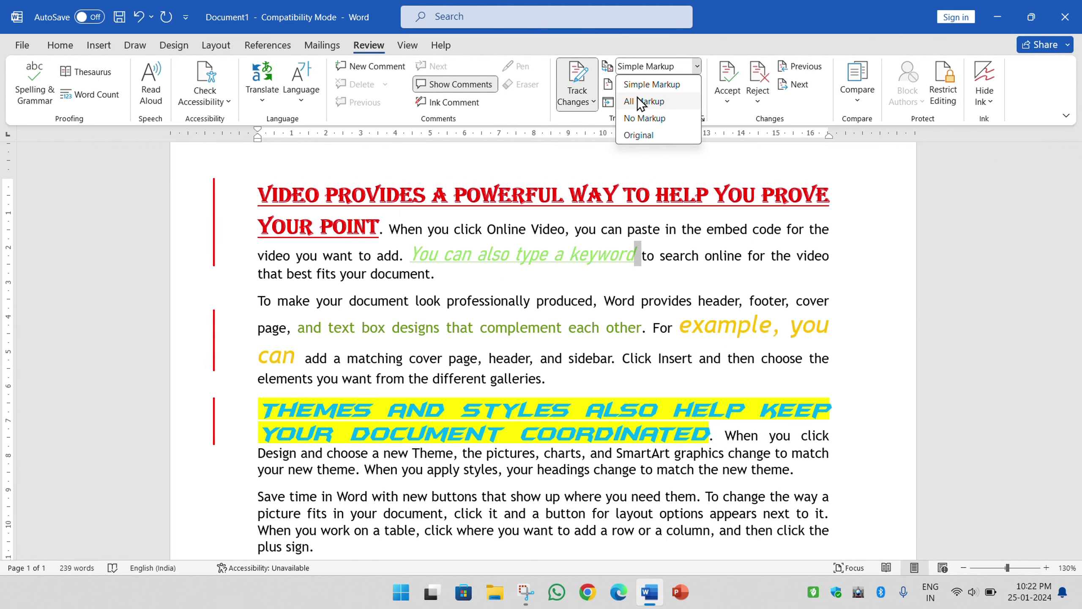
{"action": "left_click", "coordinate": [641, 105]}
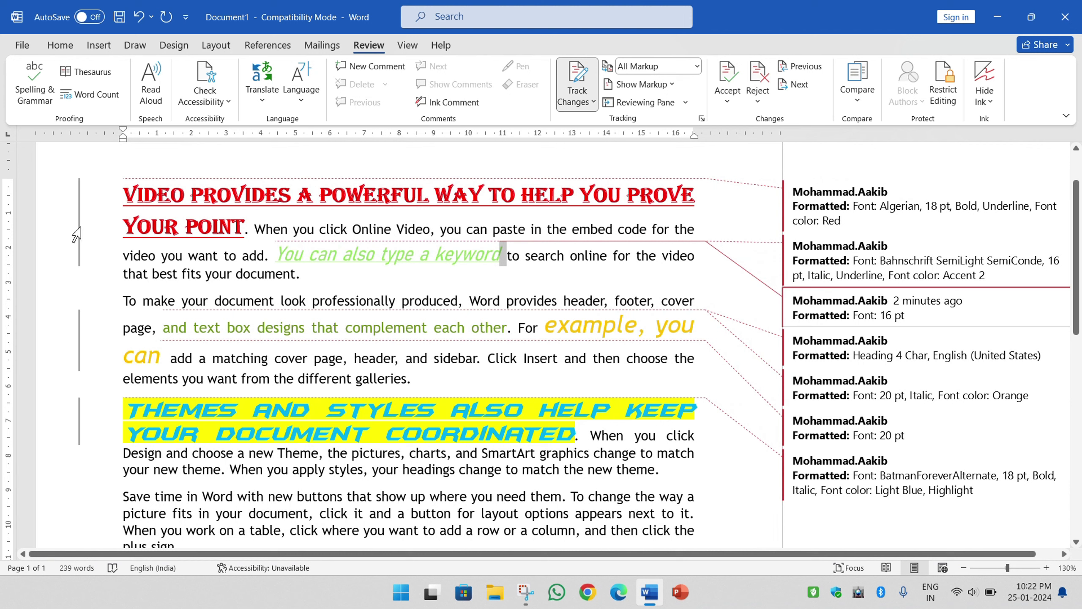
{"action": "left_click", "coordinate": [152, 229]}
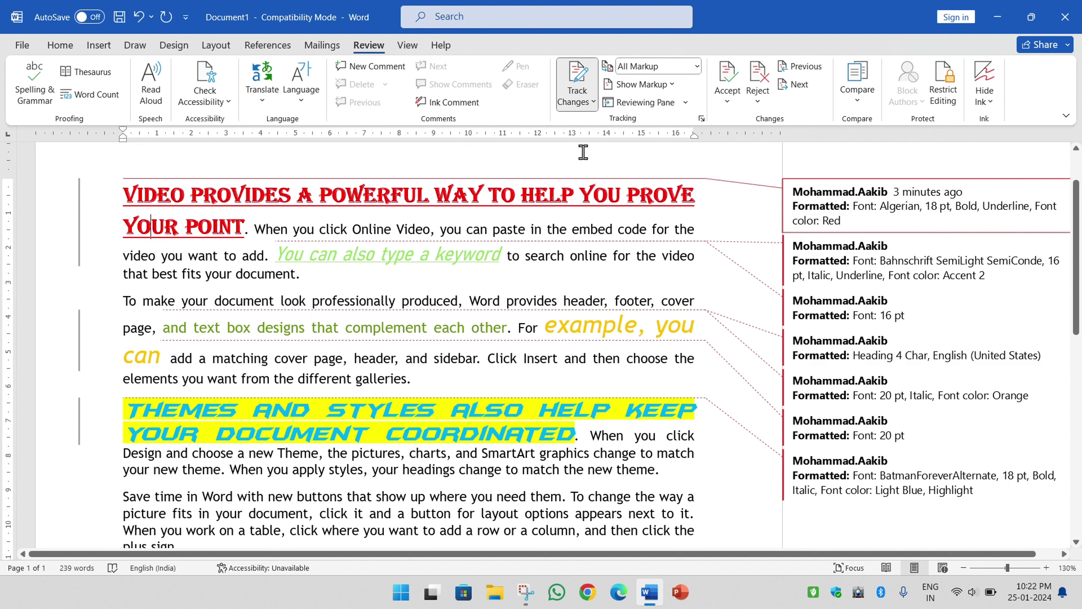
{"action": "left_click", "coordinate": [644, 68]}
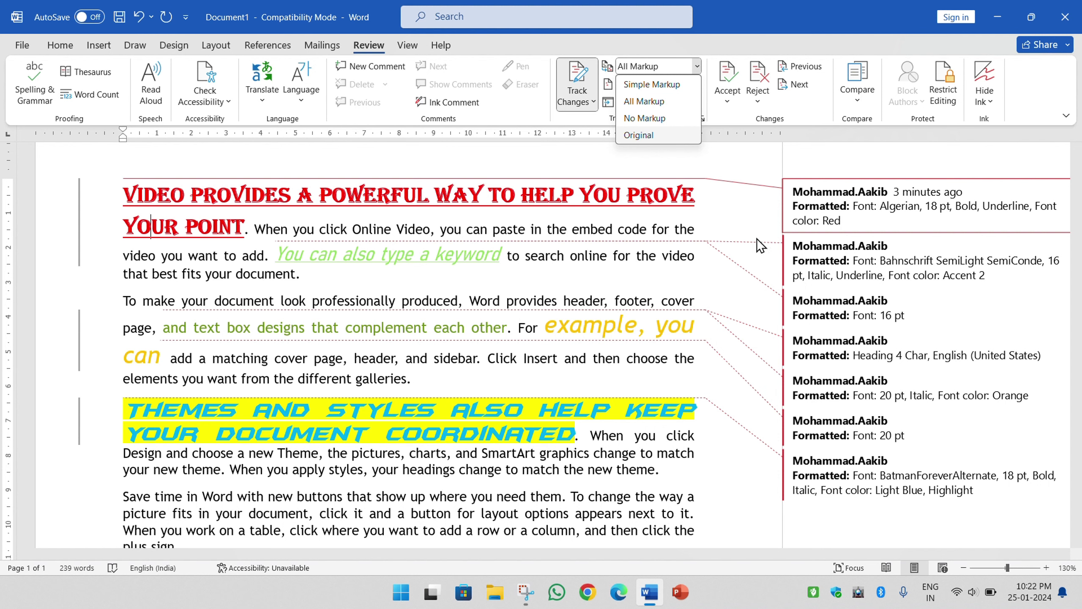
{"action": "left_click", "coordinate": [667, 120]}
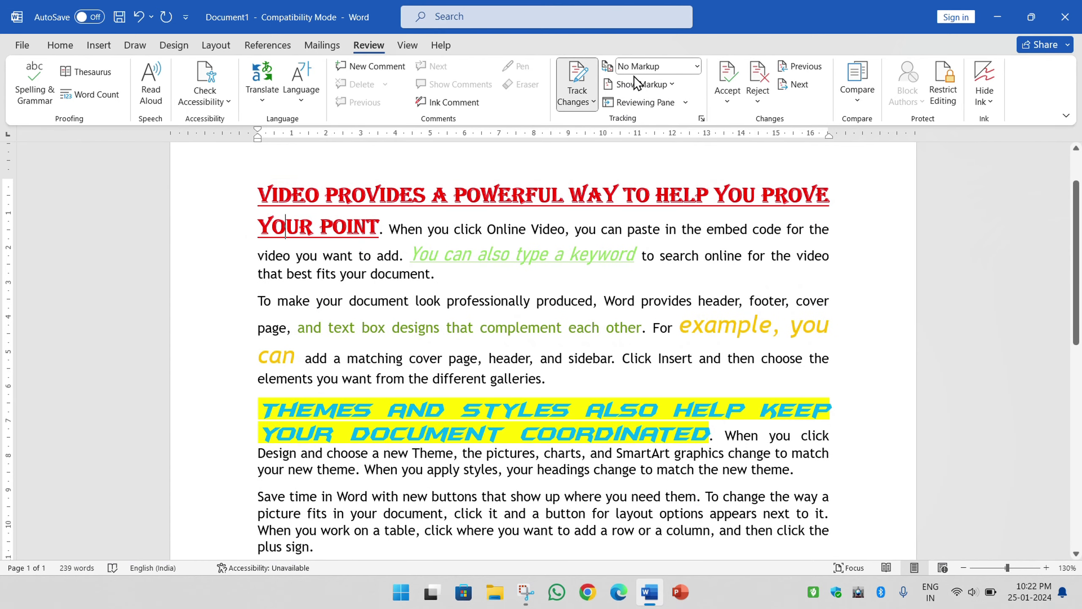
{"action": "left_click", "coordinate": [638, 68]}
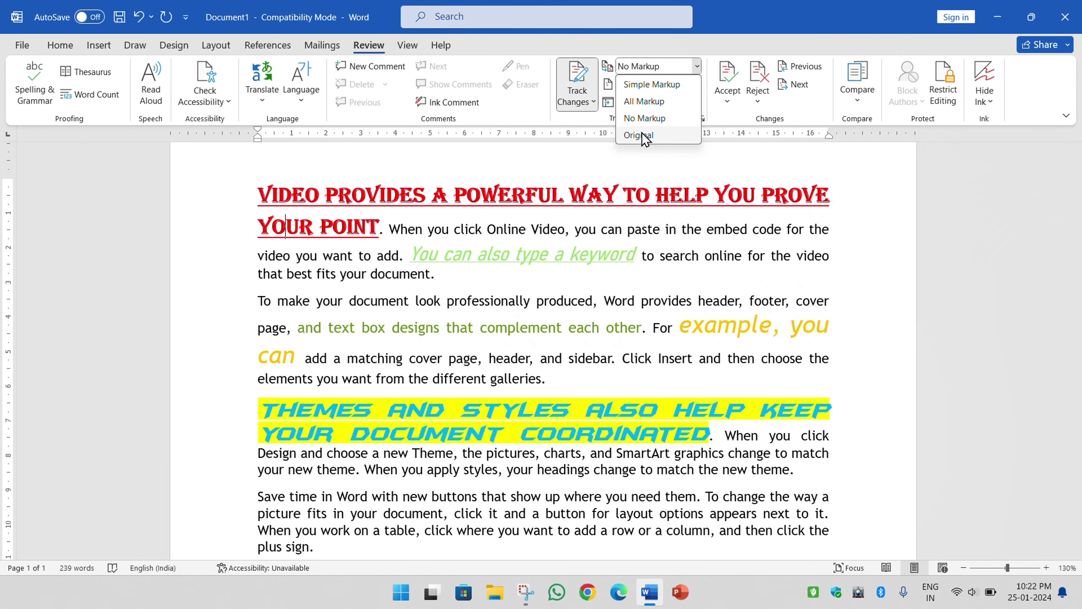
{"action": "left_click", "coordinate": [641, 135]}
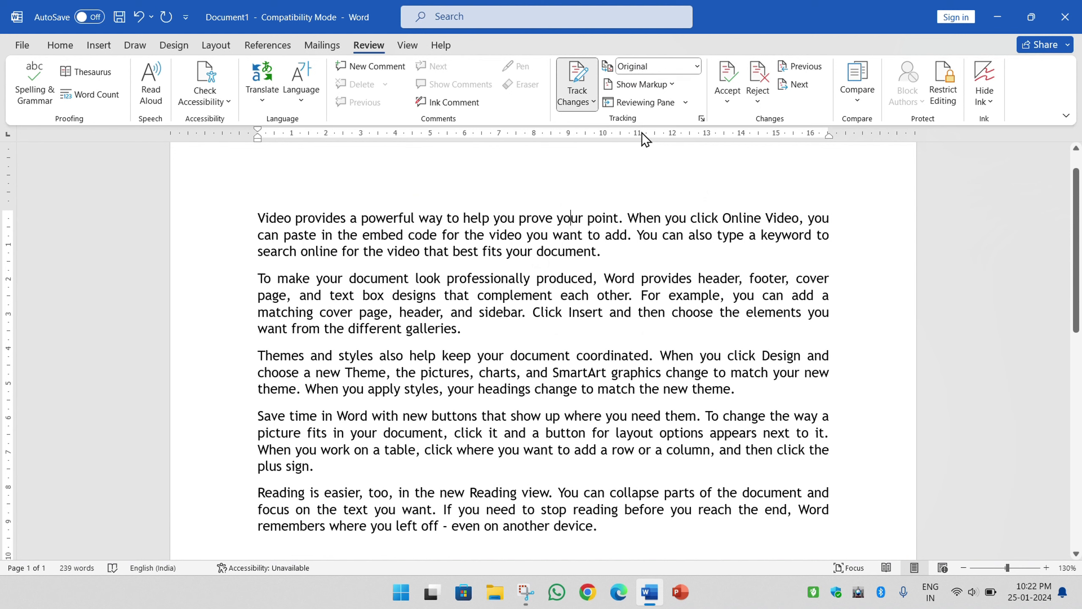
{"action": "left_click", "coordinate": [648, 69]}
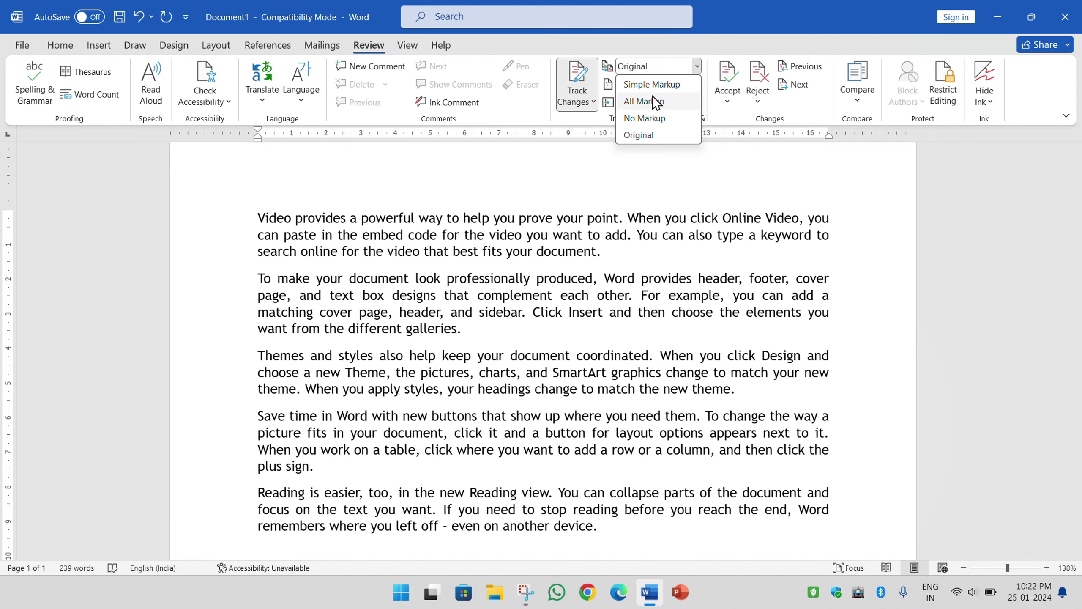
{"action": "left_click", "coordinate": [653, 98]}
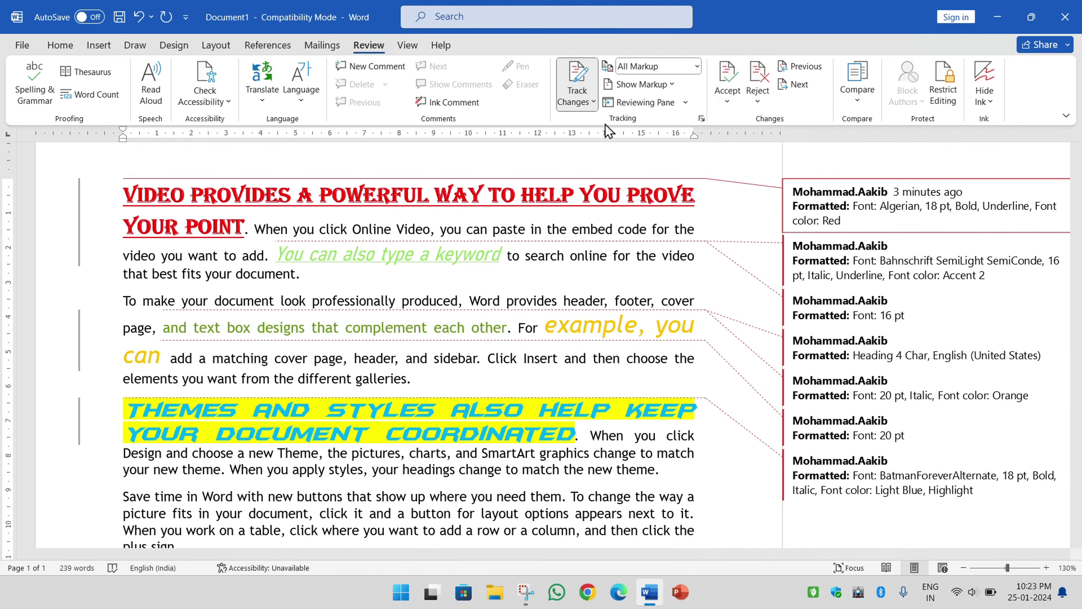
Choose Lock Tracking and enter and confirm a password to lock change tracking
{"action": "left_click", "coordinate": [583, 106]}
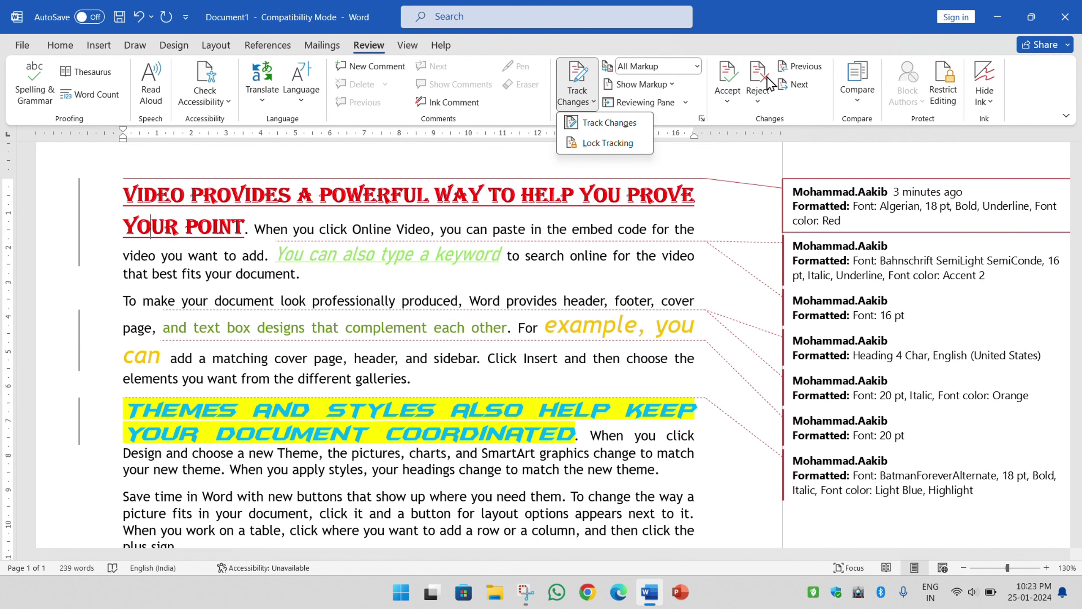
{"action": "left_click", "coordinate": [628, 142]}
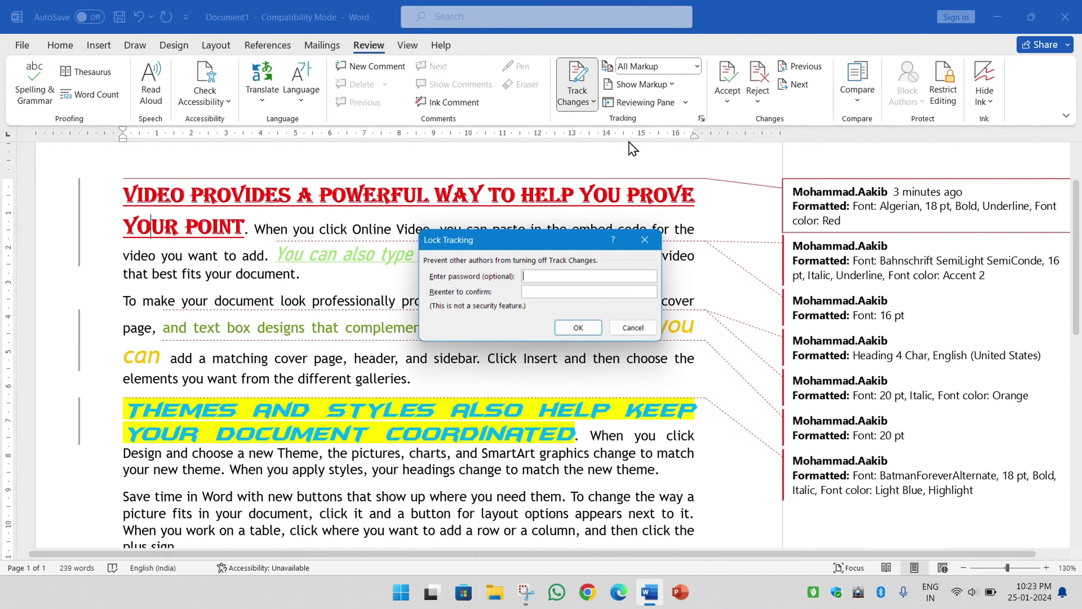
{"action": "type", "text": "***"}
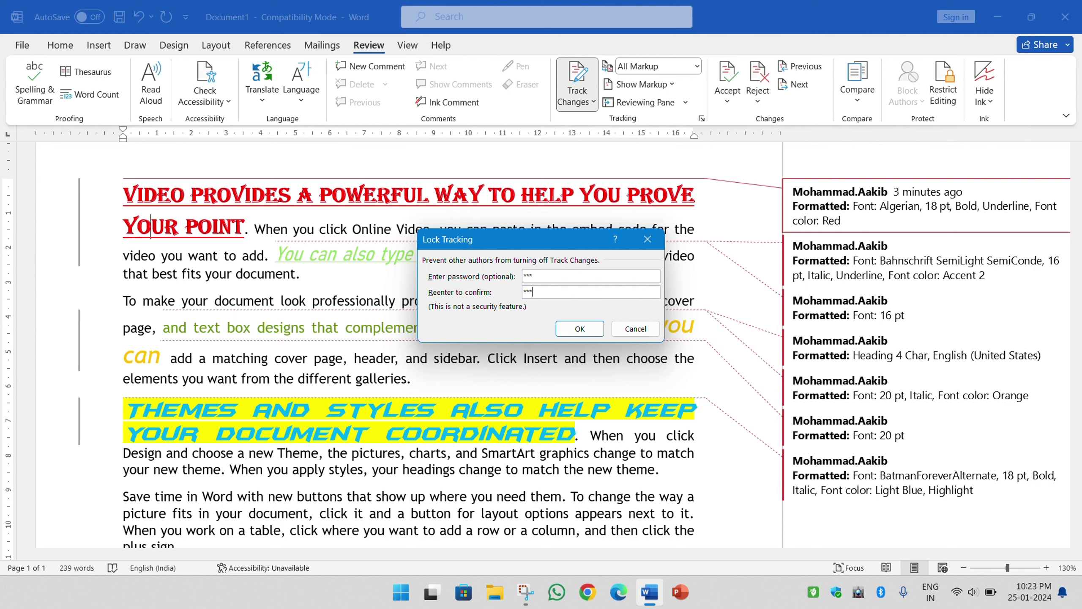
{"action": "left_click", "coordinate": [567, 331]}
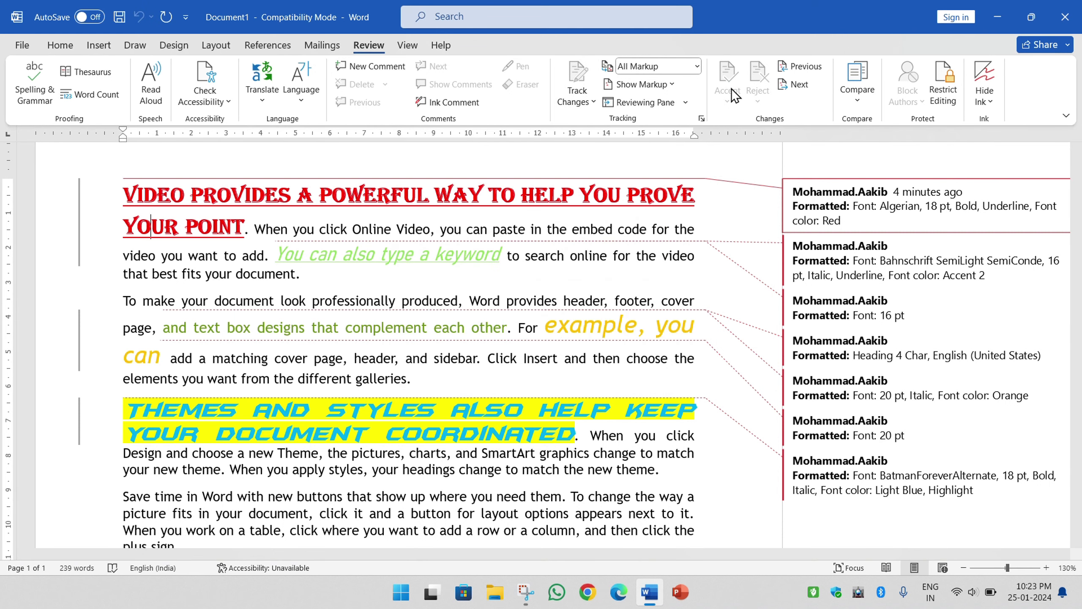
Step forward through the tracked formatting changes with Next
{"action": "left_click", "coordinate": [783, 86]}
{"action": "left_click", "coordinate": [790, 86]}
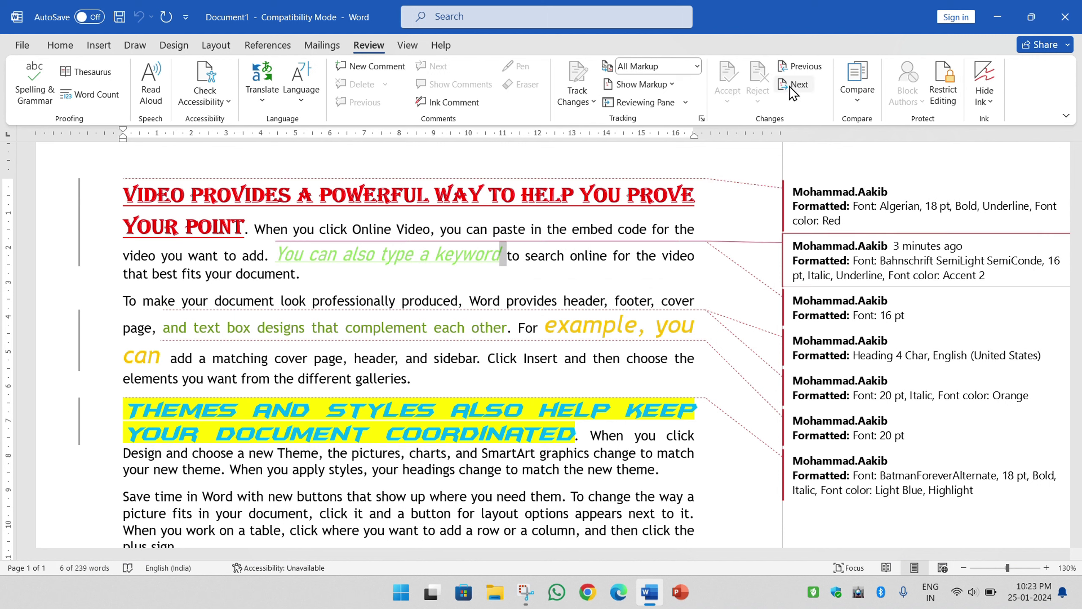
{"action": "left_click", "coordinate": [789, 86]}
{"action": "left_click", "coordinate": [790, 86]}
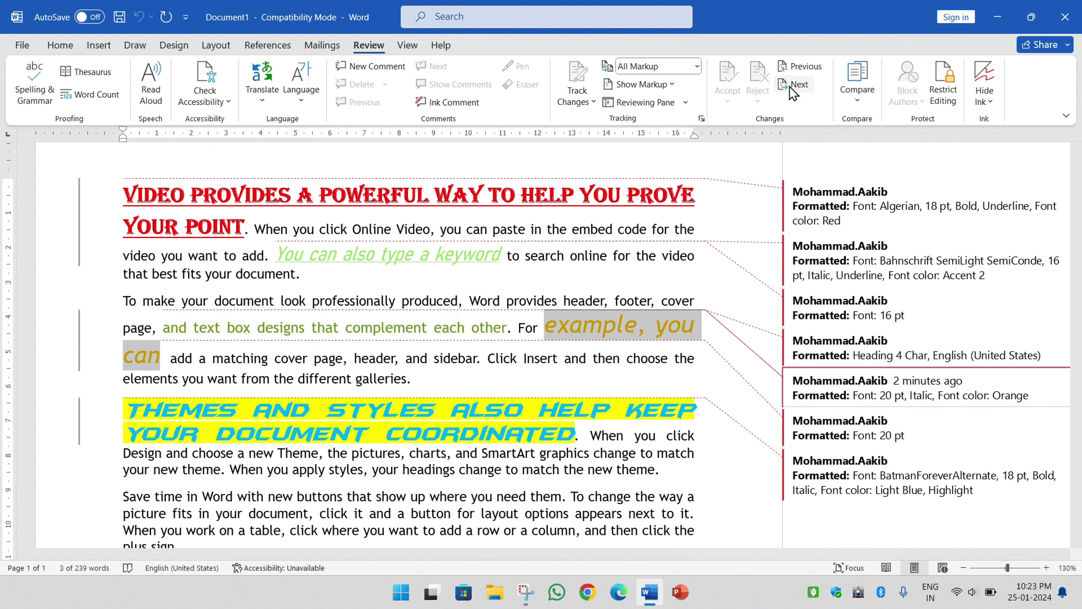
{"action": "left_click", "coordinate": [790, 86]}
{"action": "left_click", "coordinate": [789, 87]}
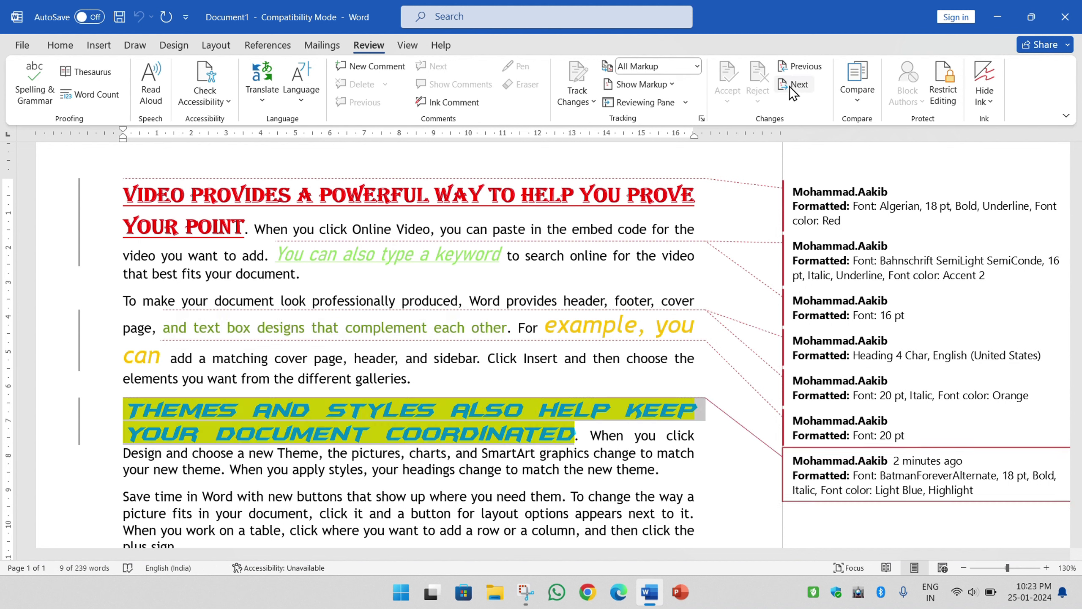
{"action": "left_click", "coordinate": [789, 86]}
Step back and forth between tracked changes, then show the Lock Tracking option
{"action": "left_click", "coordinate": [793, 84]}
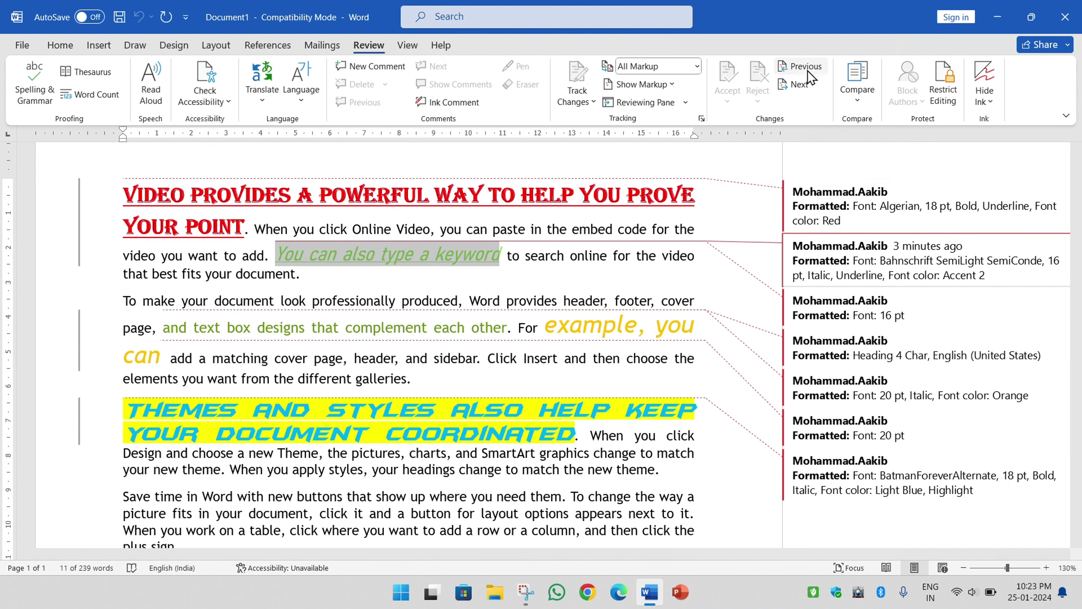
{"action": "left_click", "coordinate": [807, 68]}
{"action": "left_click", "coordinate": [809, 68]}
{"action": "left_click", "coordinate": [809, 68]}
{"action": "left_click", "coordinate": [809, 68]}
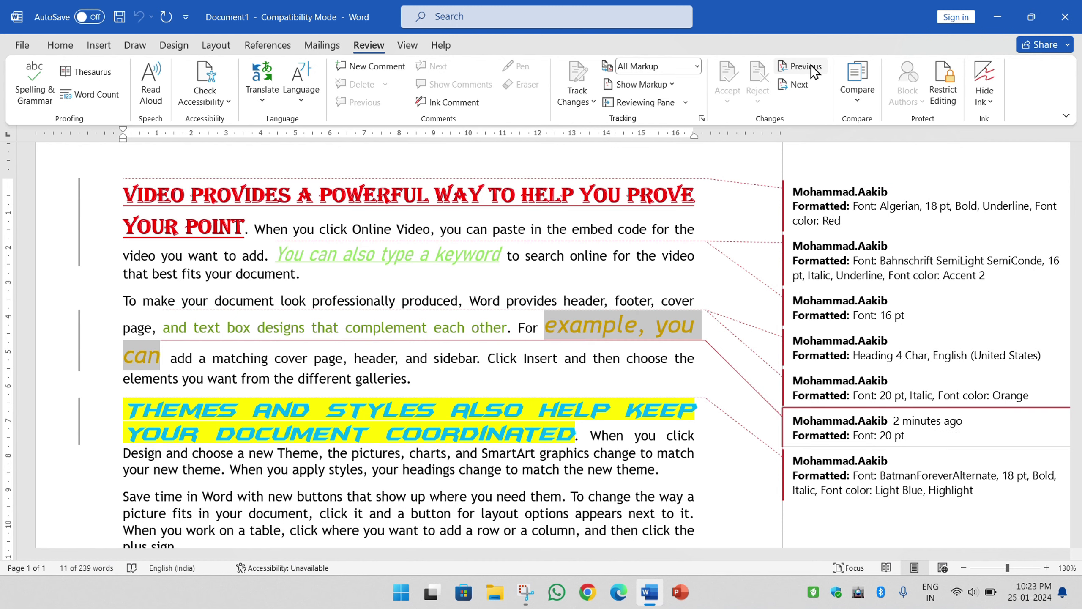
{"action": "left_click", "coordinate": [809, 69]}
{"action": "left_click", "coordinate": [809, 68]}
{"action": "left_click", "coordinate": [801, 84]}
{"action": "left_click", "coordinate": [806, 84]}
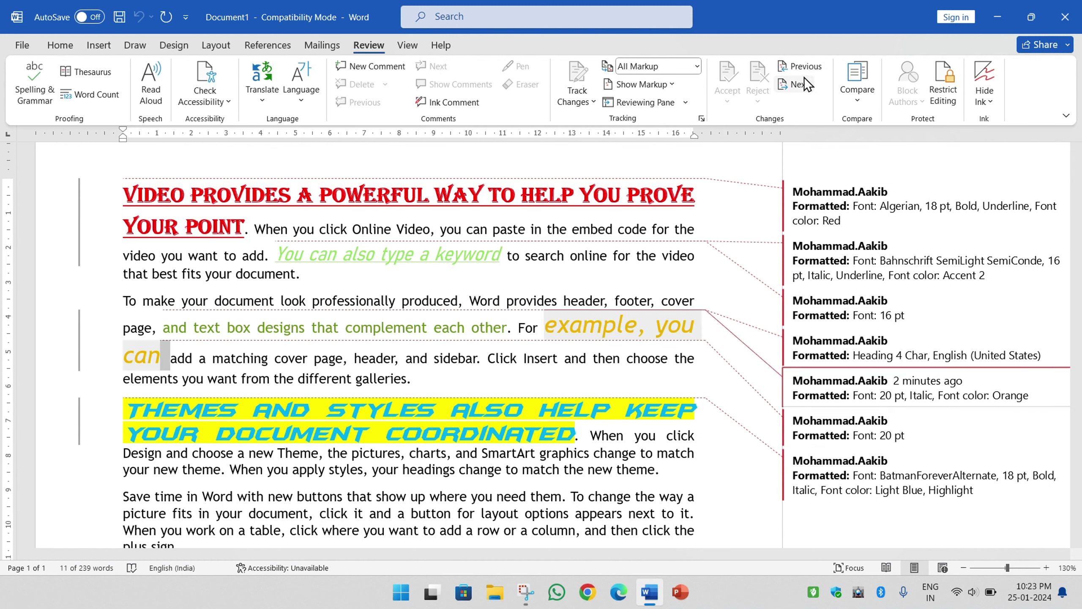
{"action": "left_click", "coordinate": [806, 84]}
{"action": "left_click", "coordinate": [806, 85]}
{"action": "left_click", "coordinate": [813, 69]}
{"action": "left_click", "coordinate": [812, 69]}
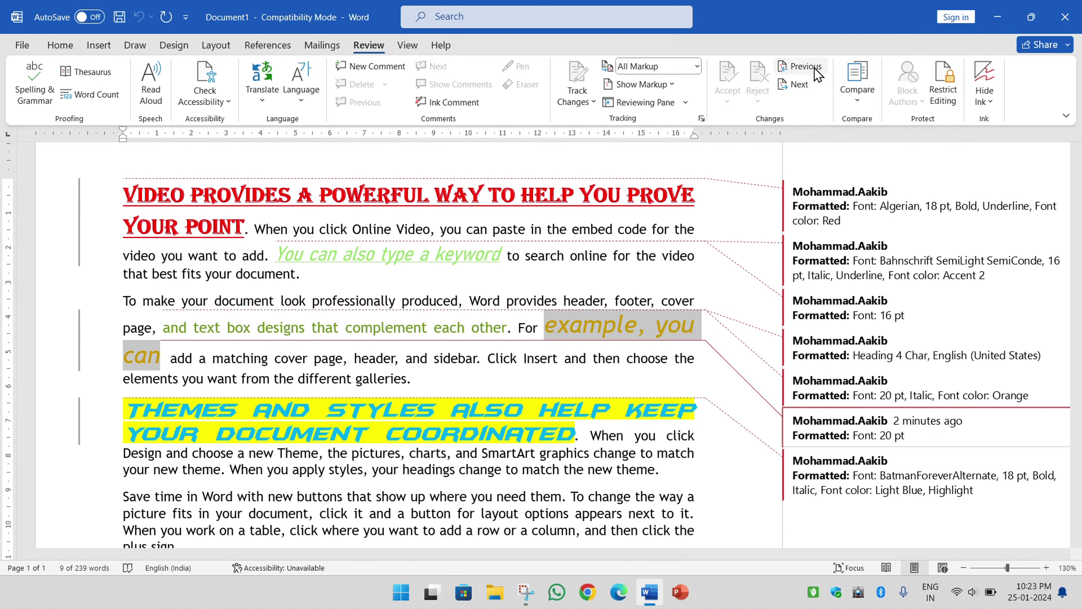
{"action": "left_click", "coordinate": [812, 69]}
{"action": "left_click", "coordinate": [813, 69]}
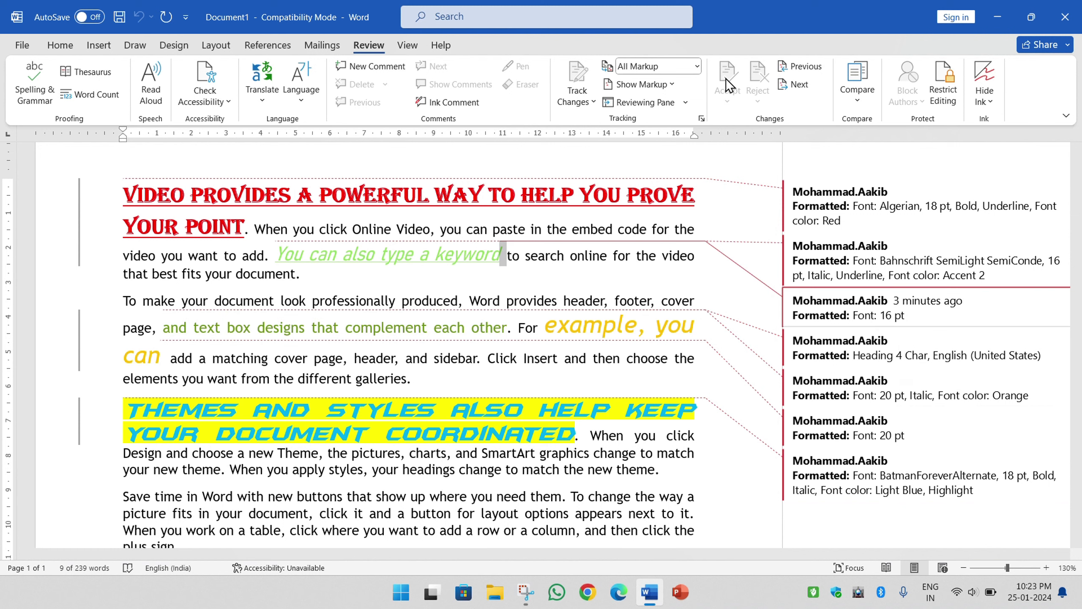
{"action": "left_click", "coordinate": [592, 109]}
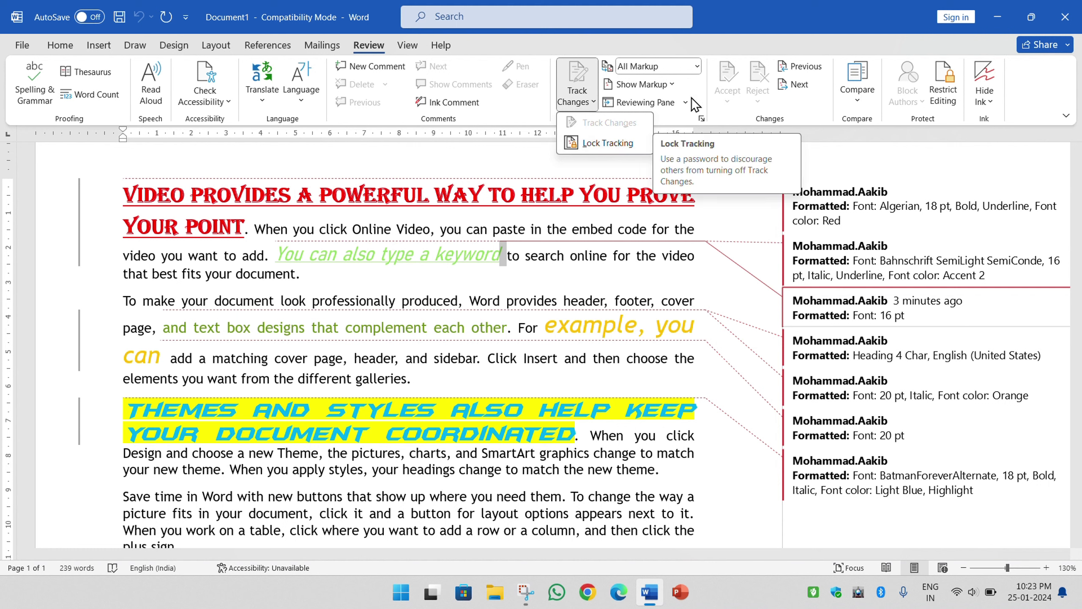
Unlock change tracking by confirming the password
{"action": "left_click", "coordinate": [722, 84]}
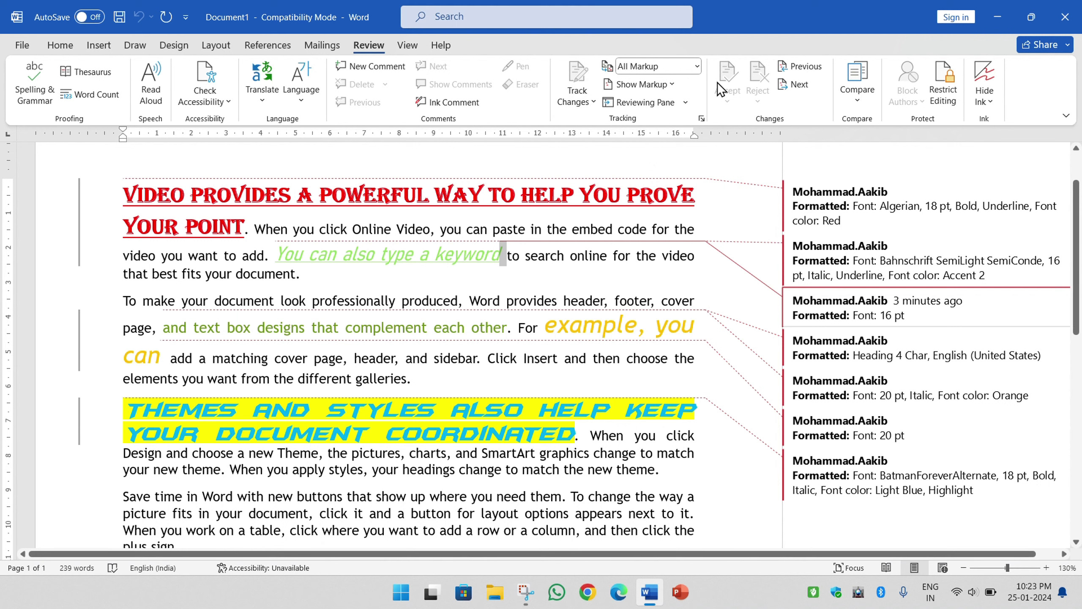
{"action": "left_click", "coordinate": [593, 104]}
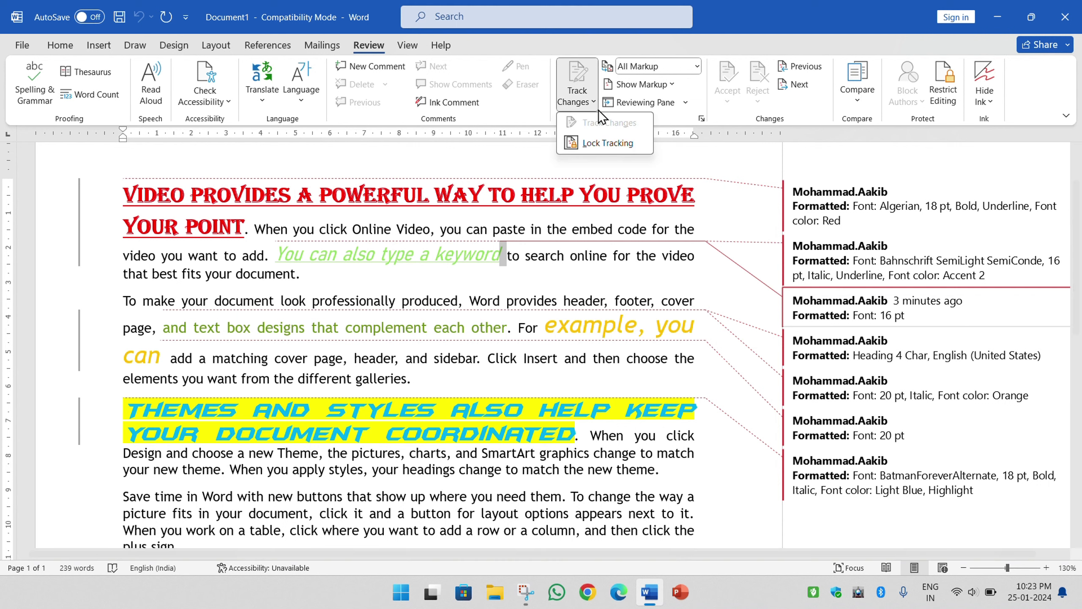
{"action": "left_click", "coordinate": [596, 144]}
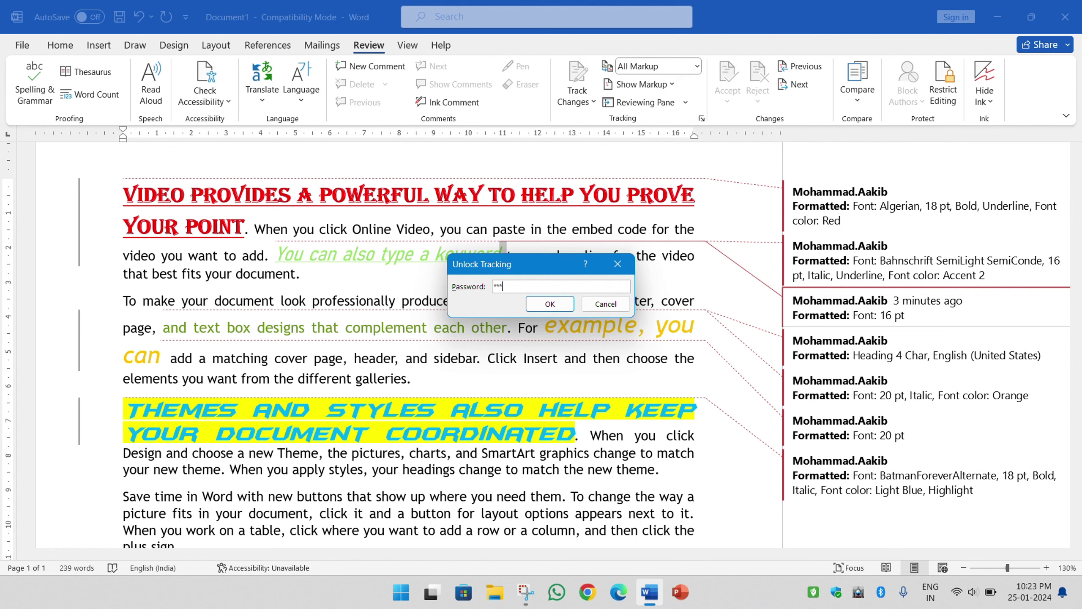
{"action": "key", "text": "Return"}
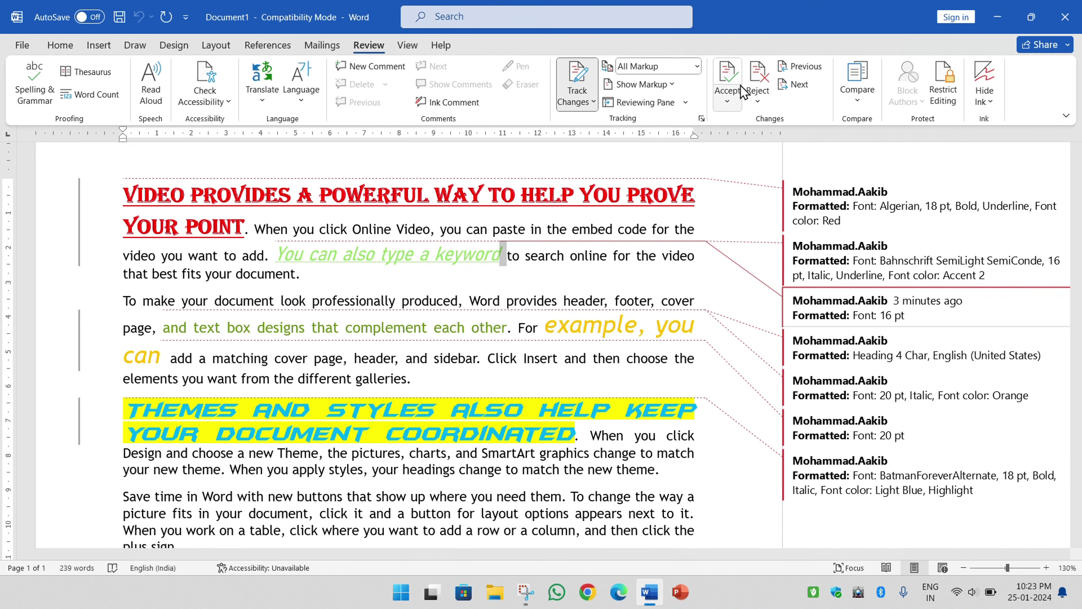
Reject the green italic formatting on 'You can also type a keyword'
{"action": "left_click", "coordinate": [808, 70]}
{"action": "left_click", "coordinate": [807, 70]}
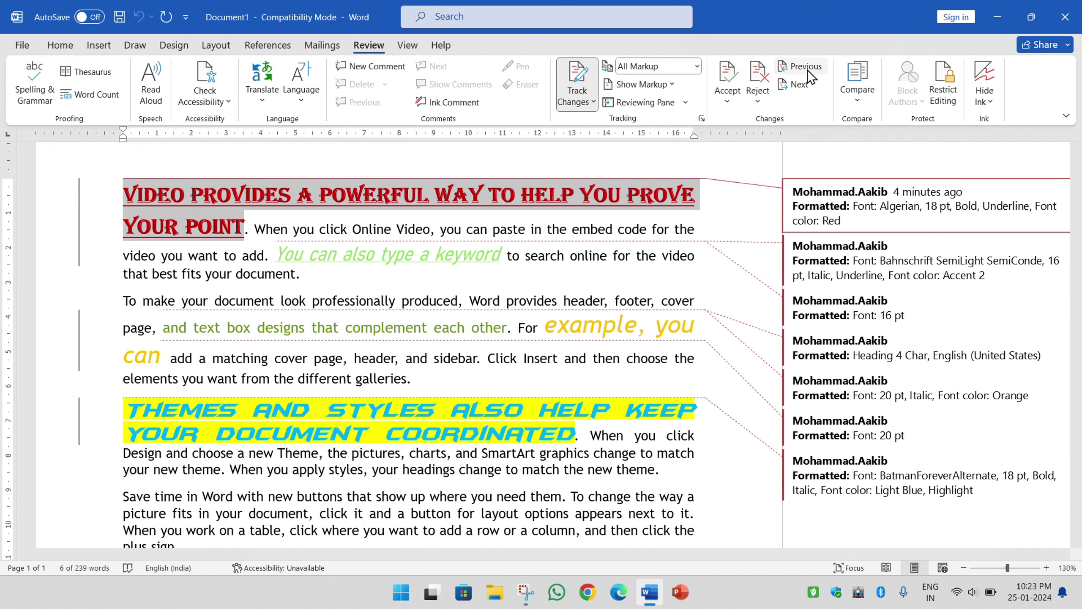
{"action": "left_click", "coordinate": [805, 84]}
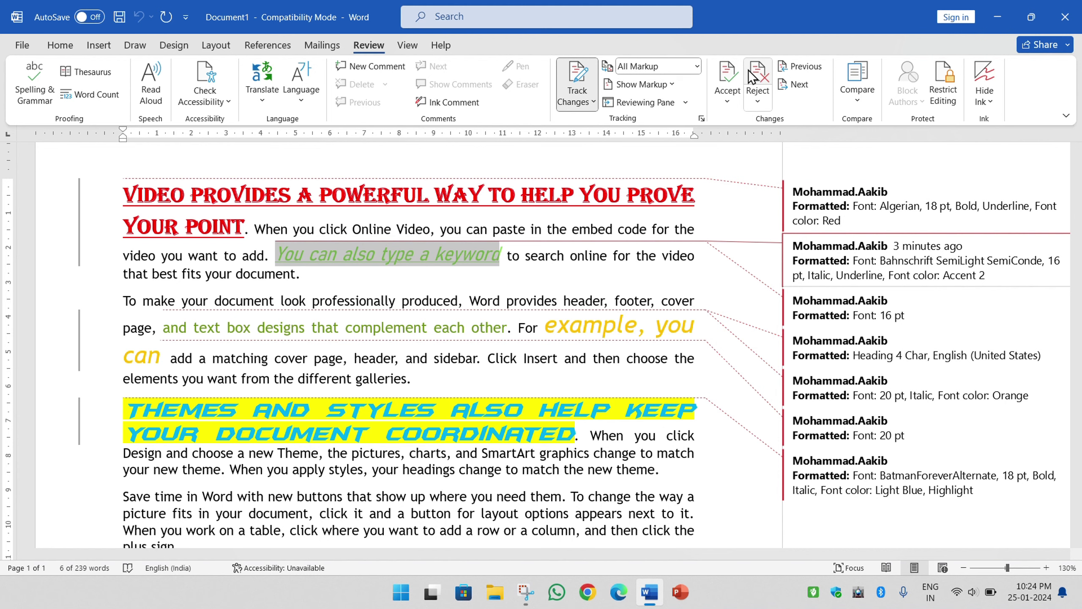
{"action": "left_click", "coordinate": [757, 79]}
Reject the 'and text box designs' formatting and accept the orange 20 pt 'example, you can'
{"action": "left_click", "coordinate": [794, 85]}
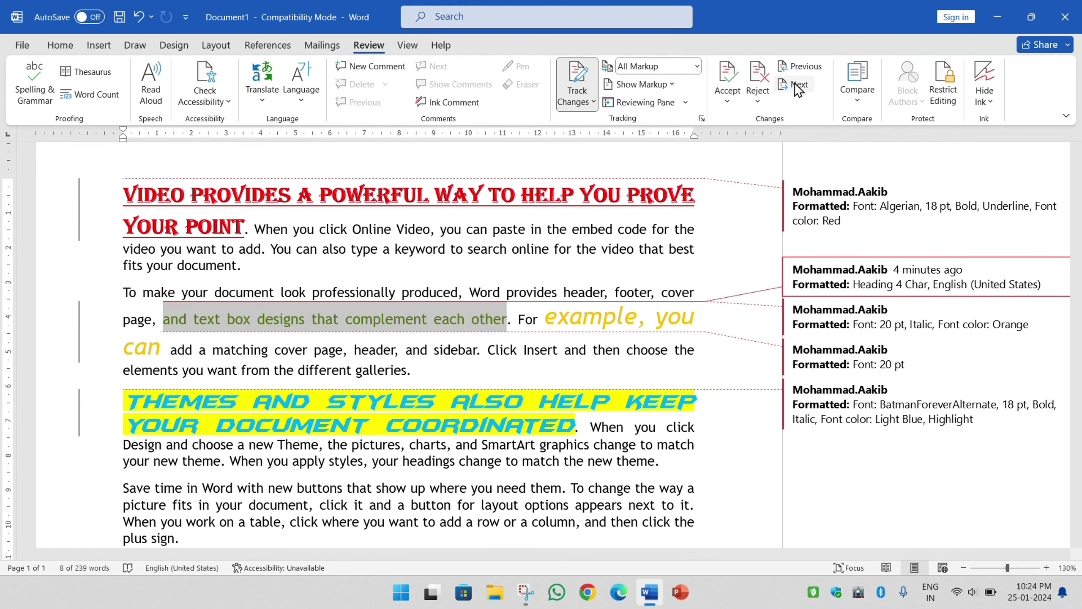
{"action": "left_click", "coordinate": [798, 85]}
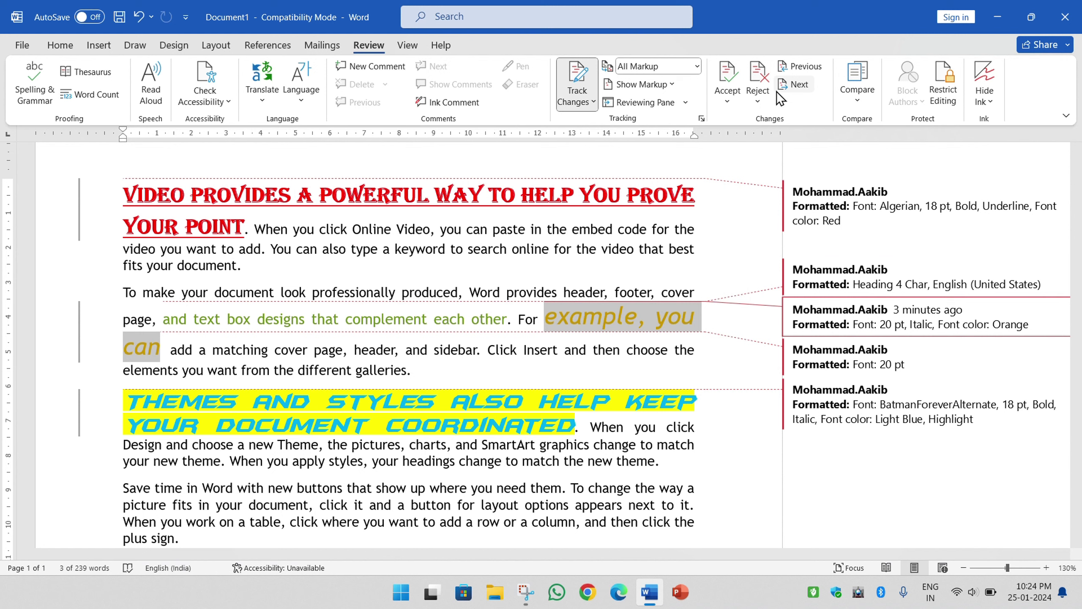
{"action": "left_click", "coordinate": [790, 68]}
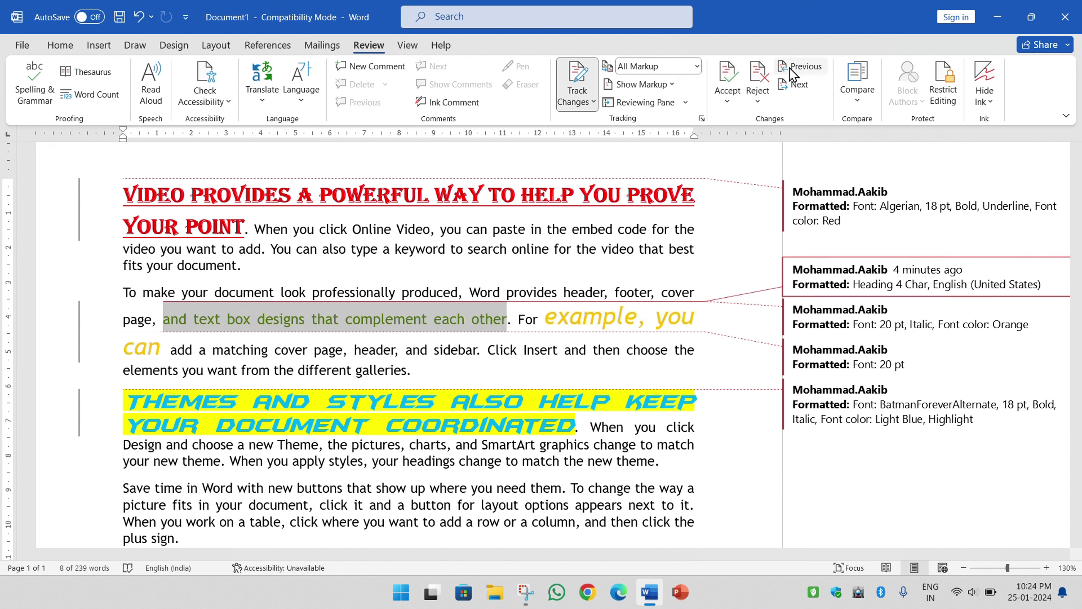
{"action": "left_click", "coordinate": [758, 83]}
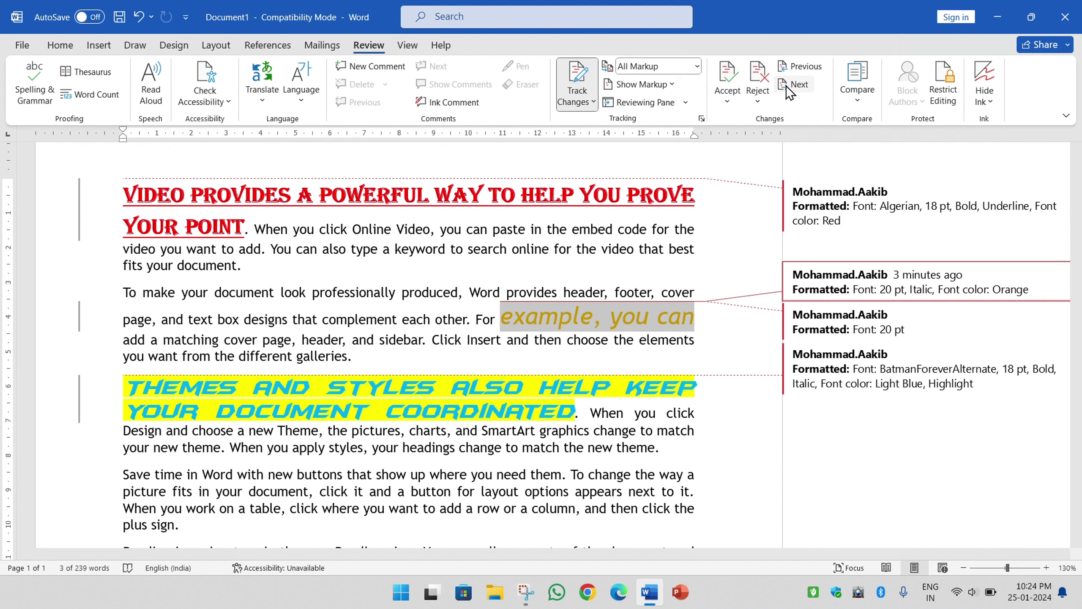
{"action": "left_click", "coordinate": [732, 84]}
{"action": "left_click", "coordinate": [732, 81]}
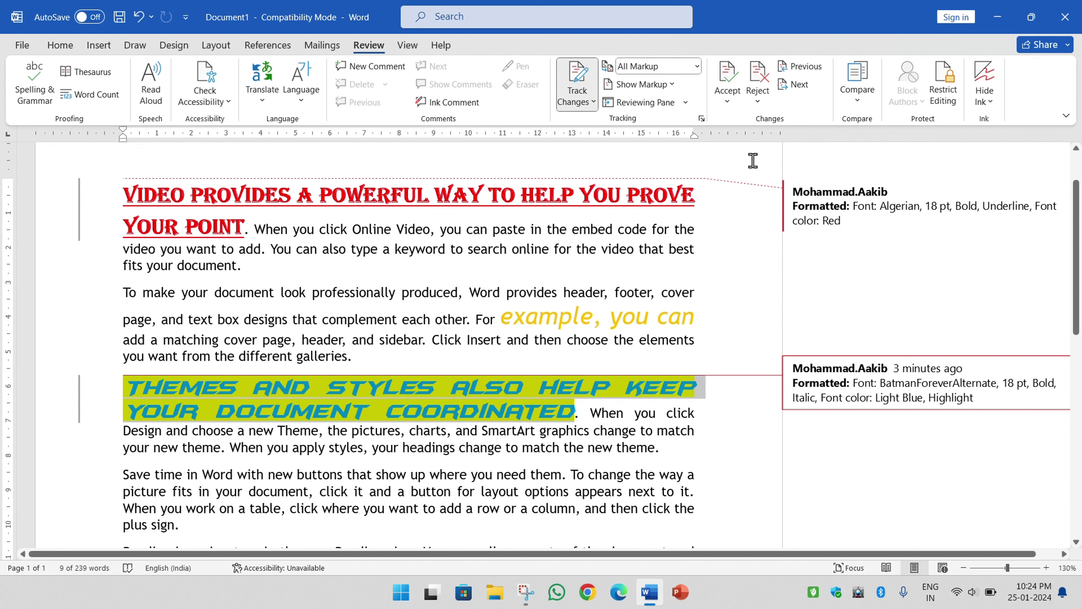
Preview the document as Original, then return to All Markup
{"action": "left_click", "coordinate": [688, 68]}
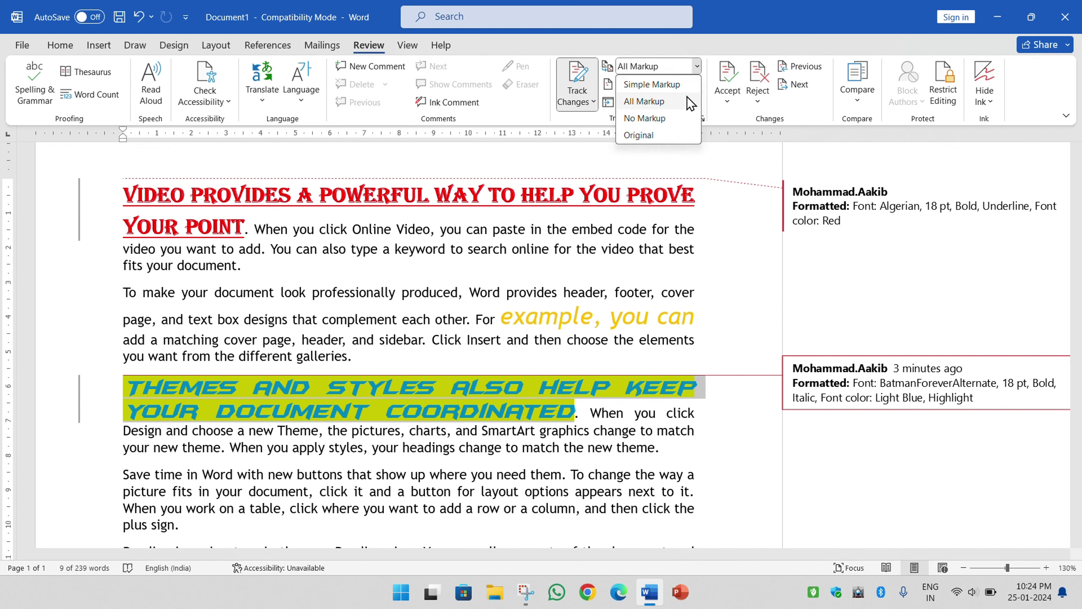
{"action": "left_click", "coordinate": [686, 129]}
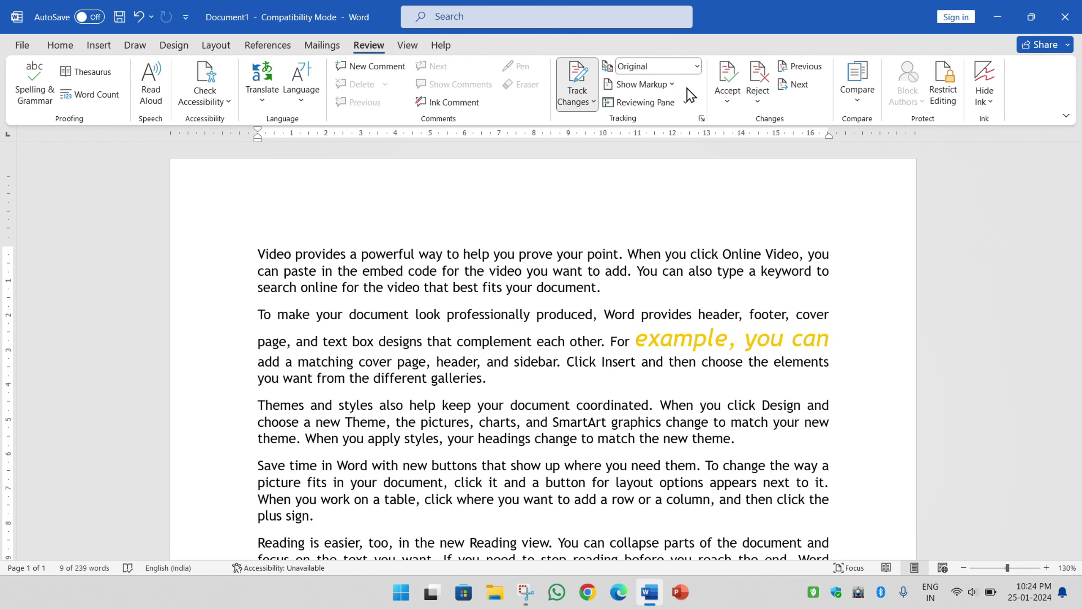
{"action": "left_click", "coordinate": [676, 68]}
{"action": "left_click", "coordinate": [677, 105]}
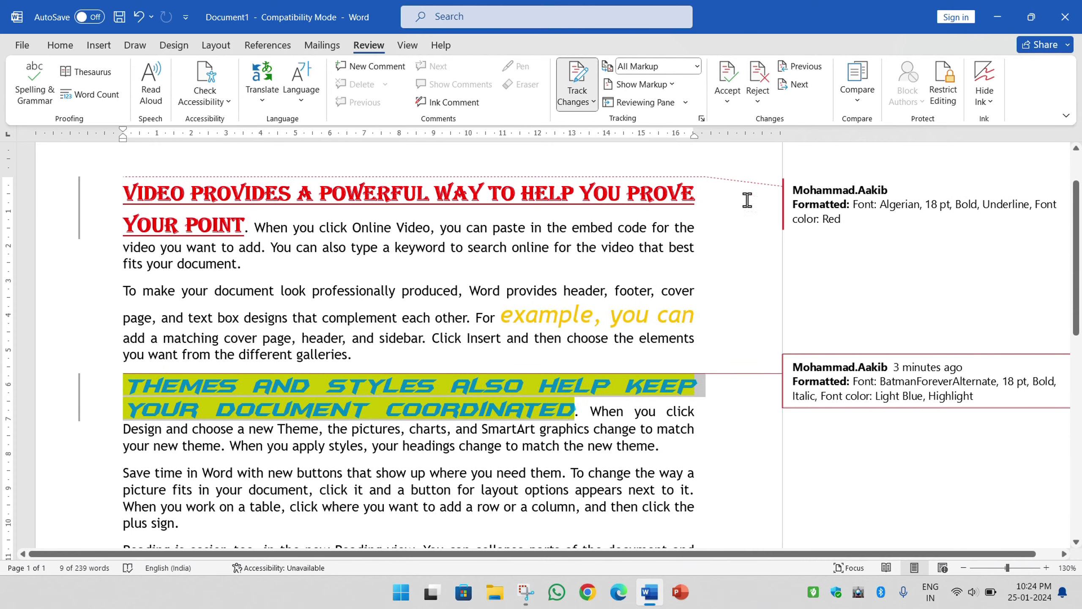
Accept the first heading and THEMES heading formatting changes and dismiss the notice
{"action": "left_click", "coordinate": [796, 85]}
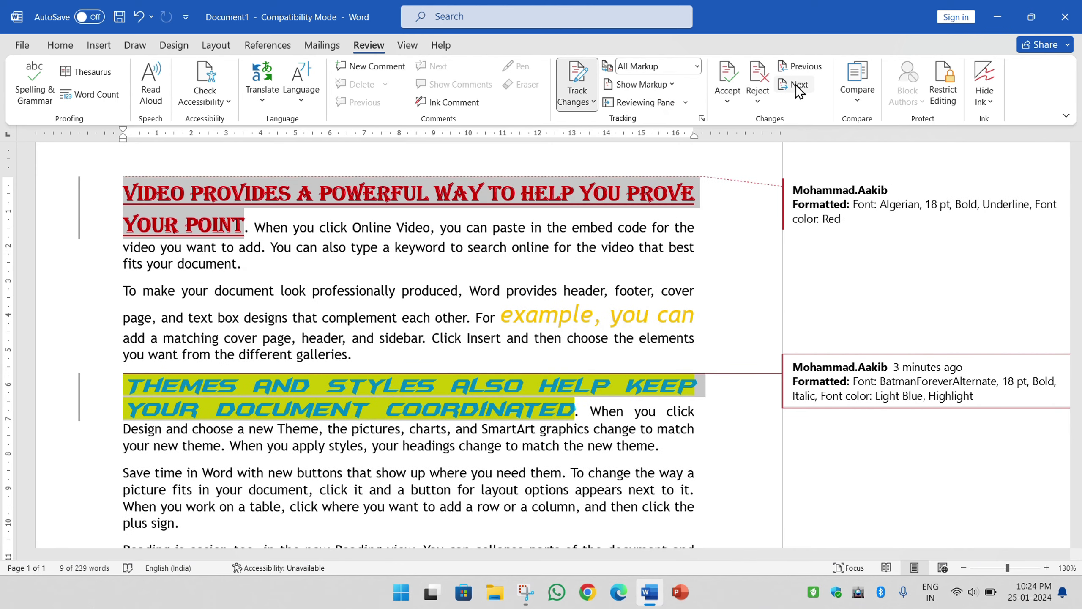
{"action": "left_click", "coordinate": [736, 77]}
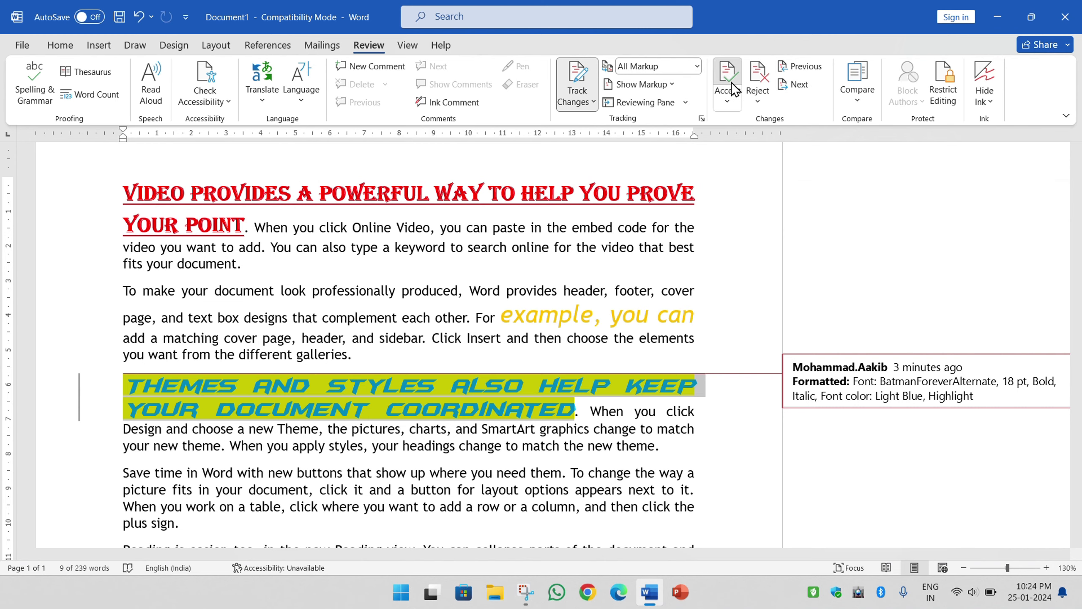
{"action": "left_click", "coordinate": [735, 89]}
{"action": "left_click", "coordinate": [561, 333]}
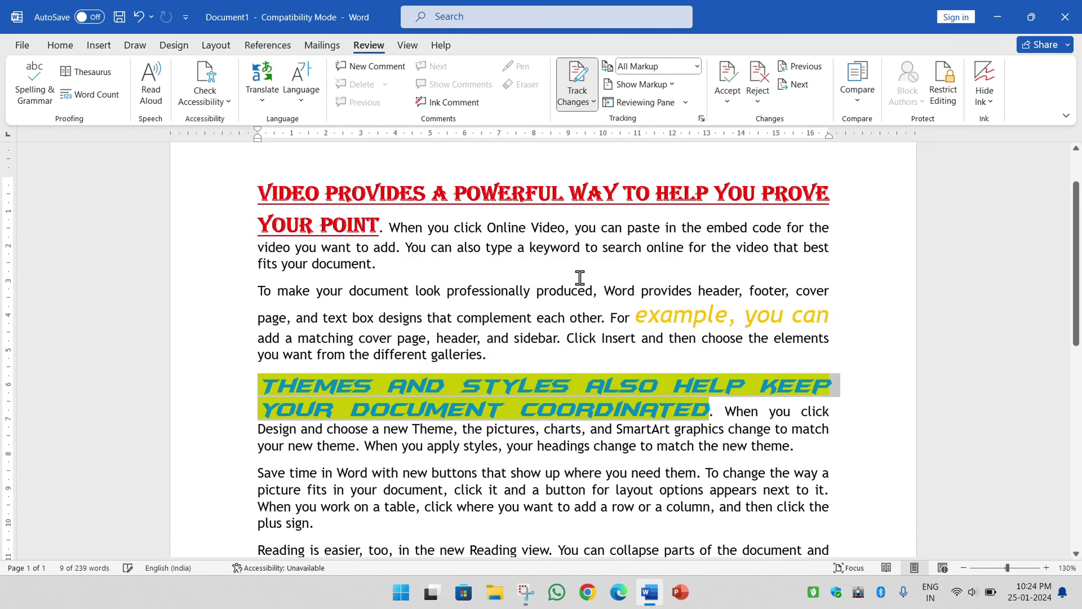
Cycle through Simple Markup, All Markup and Original, ending on No Markup
{"action": "left_click", "coordinate": [648, 68]}
{"action": "left_click", "coordinate": [649, 84]}
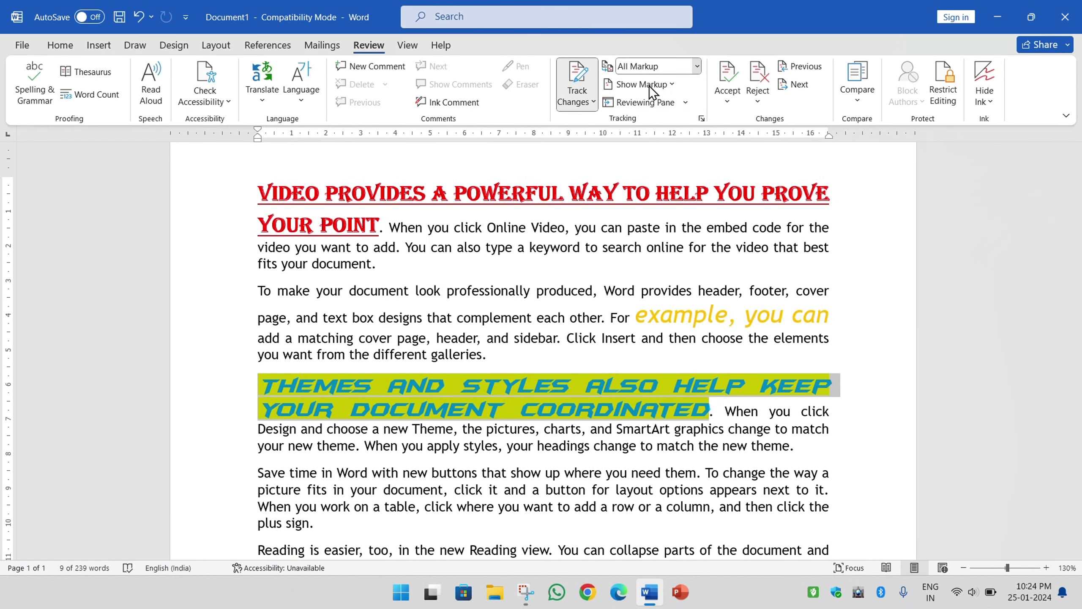
{"action": "left_click", "coordinate": [650, 65]}
{"action": "left_click", "coordinate": [659, 102]}
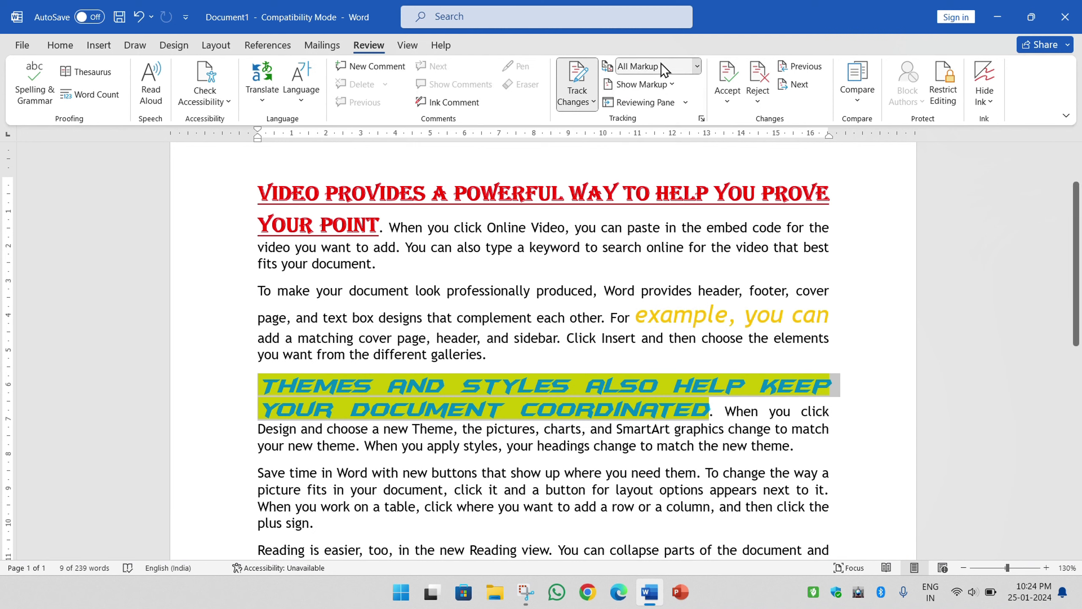
{"action": "left_click", "coordinate": [661, 65]}
{"action": "left_click", "coordinate": [664, 131]}
{"action": "left_click", "coordinate": [668, 66]}
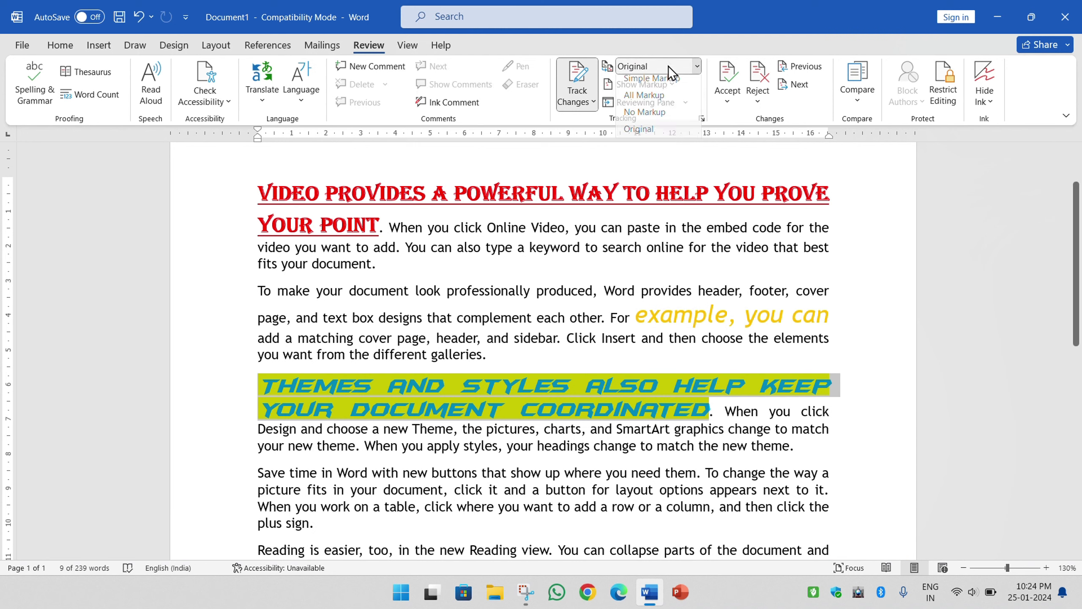
{"action": "left_click", "coordinate": [667, 118]}
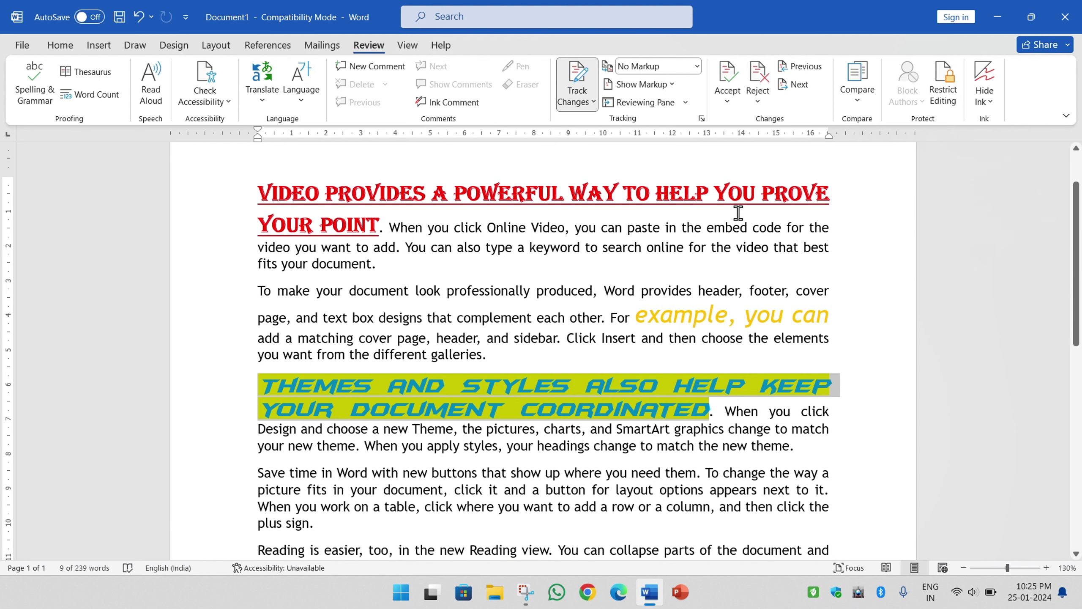
Delete the text from the first heading to 'THEMES AND', then undo the deletion
{"action": "left_click", "coordinate": [602, 268]}
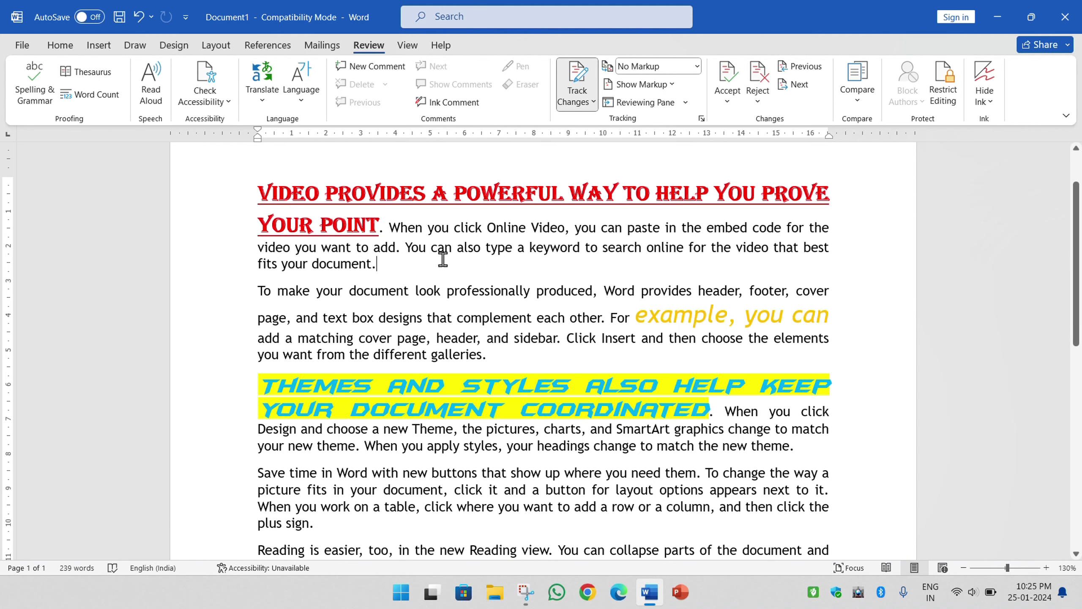
{"action": "left_click", "coordinate": [63, 49]}
{"action": "left_click_drag", "start_coordinate": [259, 192], "coordinate": [457, 389]}
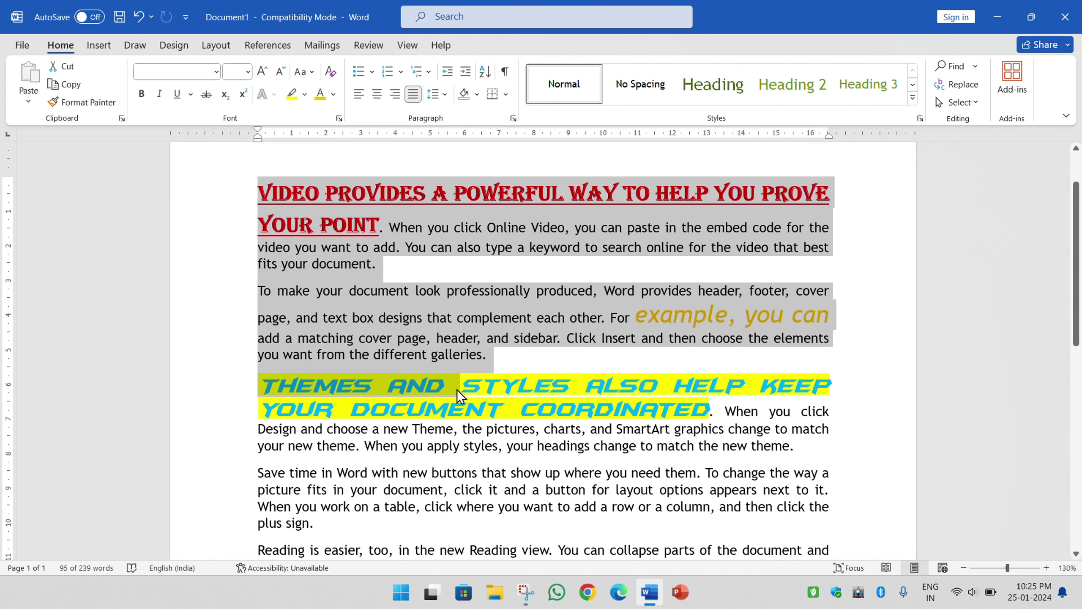
{"action": "key", "text": "BackSpace"}
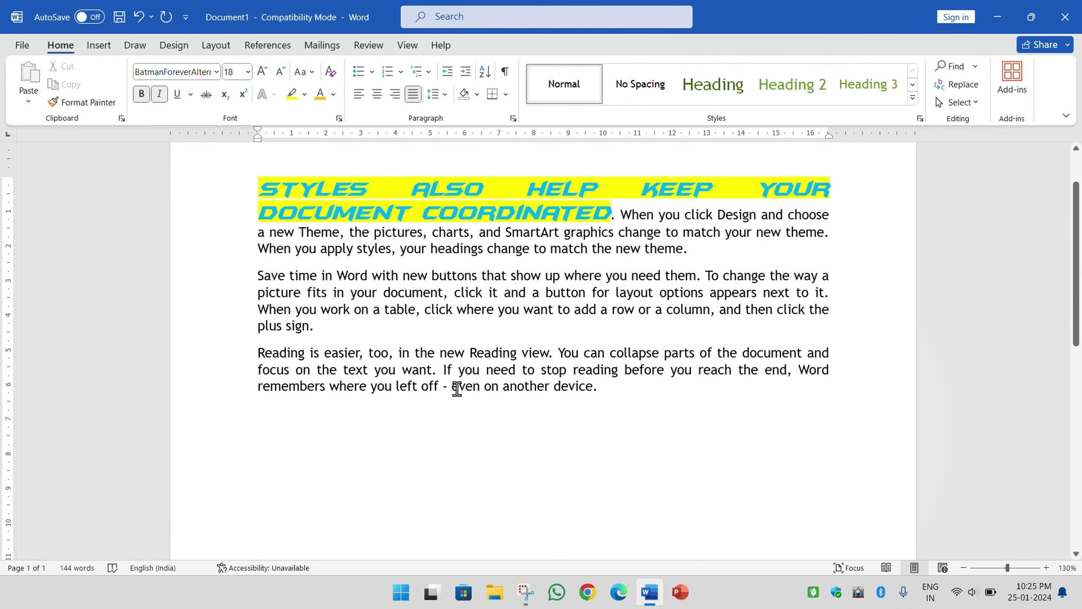
{"action": "key", "text": "ctrl+z"}
Delete the last two paragraphs about saving time and the Reading view
{"action": "scroll", "coordinate": [383, 426], "scroll_direction": "down", "scroll_amount": 2}
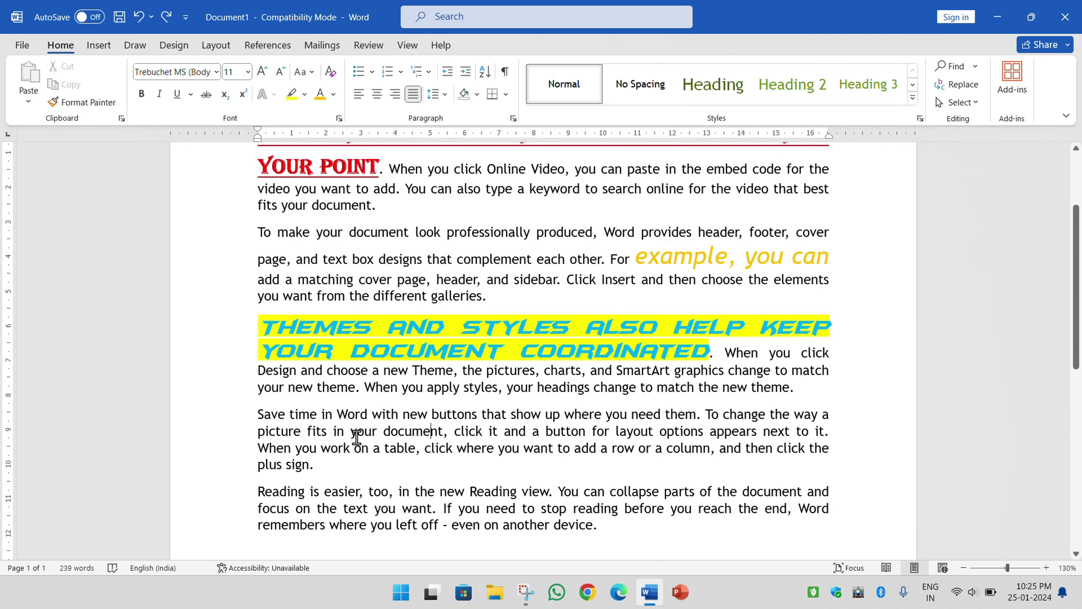
{"action": "left_click_drag", "start_coordinate": [239, 415], "coordinate": [286, 534]}
{"action": "key", "text": "BackSpace"}
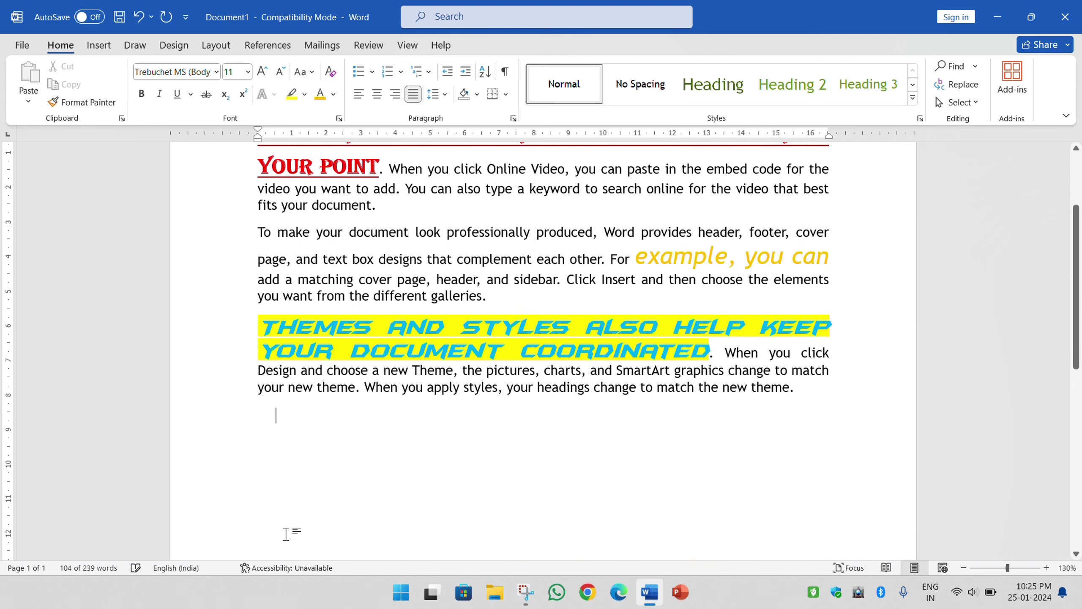
{"action": "scroll", "coordinate": [383, 405], "scroll_direction": "up", "scroll_amount": 3}
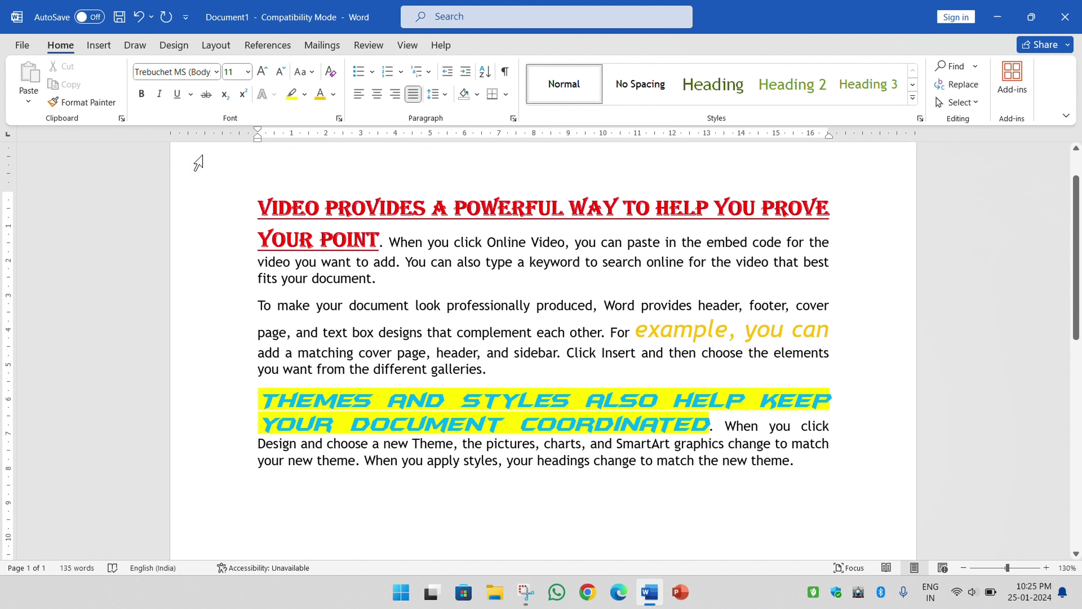
{"action": "left_click", "coordinate": [377, 50]}
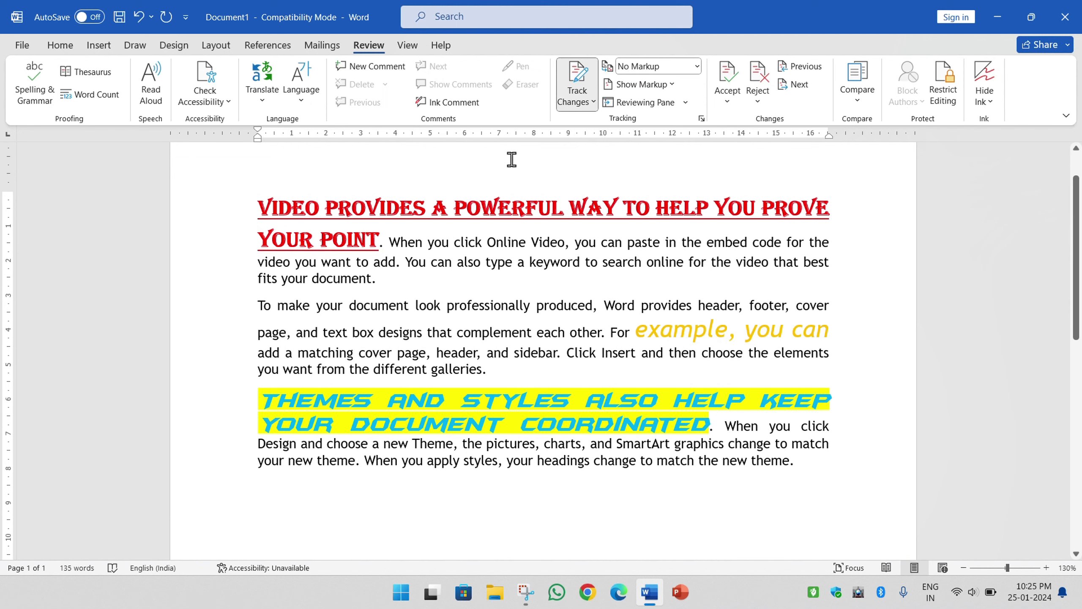
Restrict editing to 'No changes (Read only)' in the Restrict Editing settings
{"action": "left_click", "coordinate": [943, 91]}
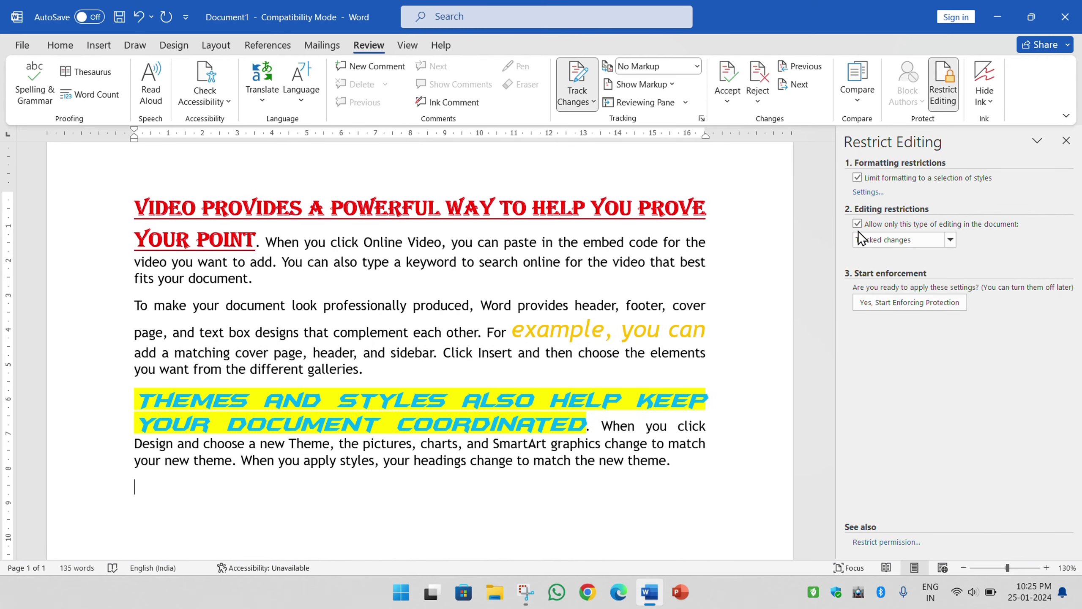
{"action": "left_click", "coordinate": [873, 239]}
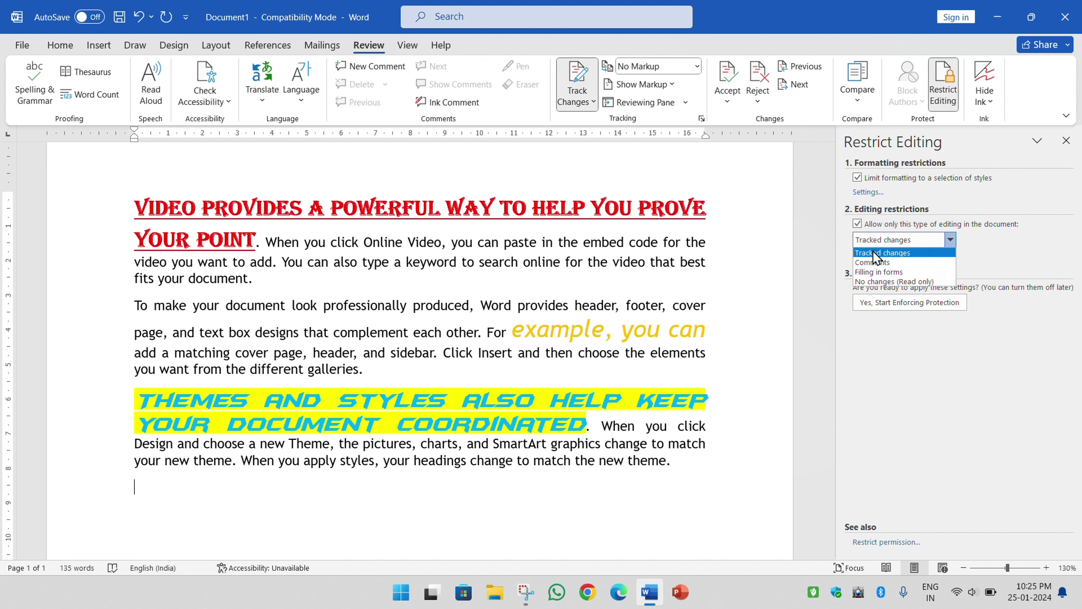
{"action": "left_click", "coordinate": [879, 280]}
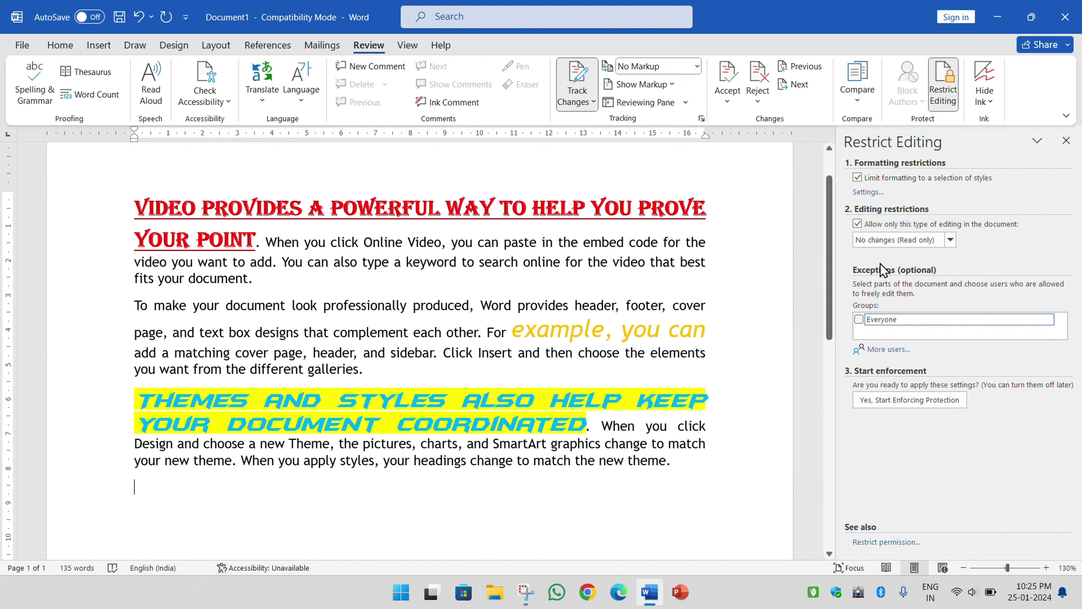
{"action": "left_click", "coordinate": [884, 240]}
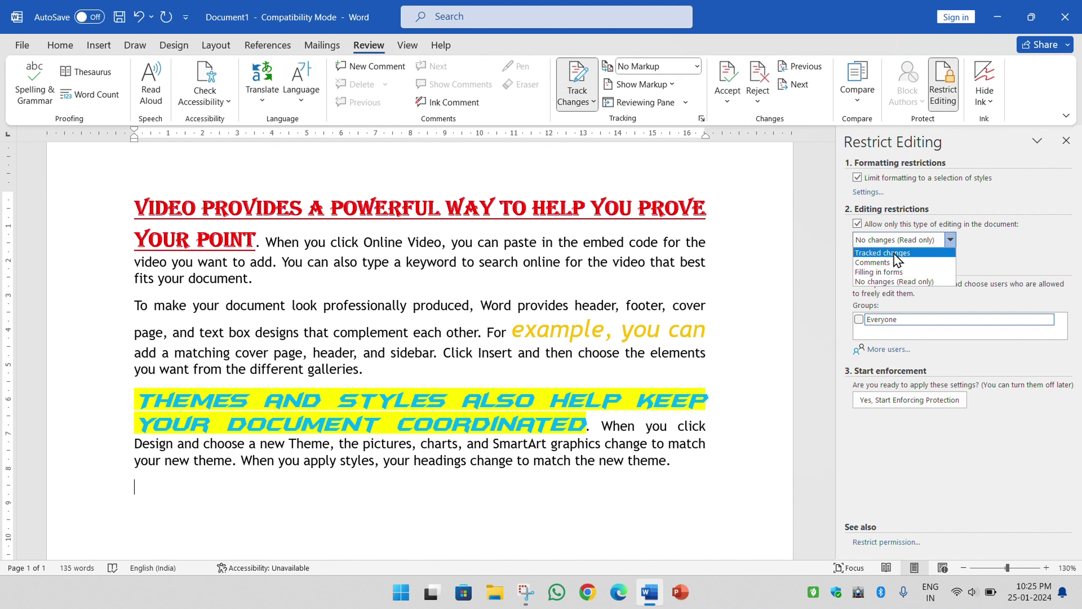
{"action": "left_click", "coordinate": [895, 281]}
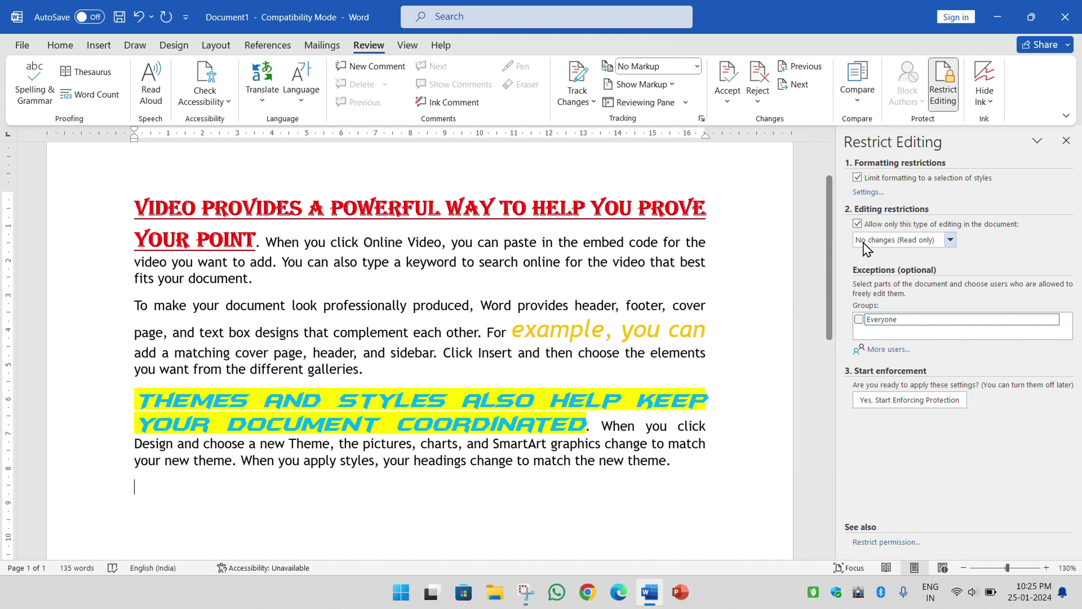
Start enforcing the read-only protection, entering and confirming the protection password
{"action": "left_click", "coordinate": [892, 399]}
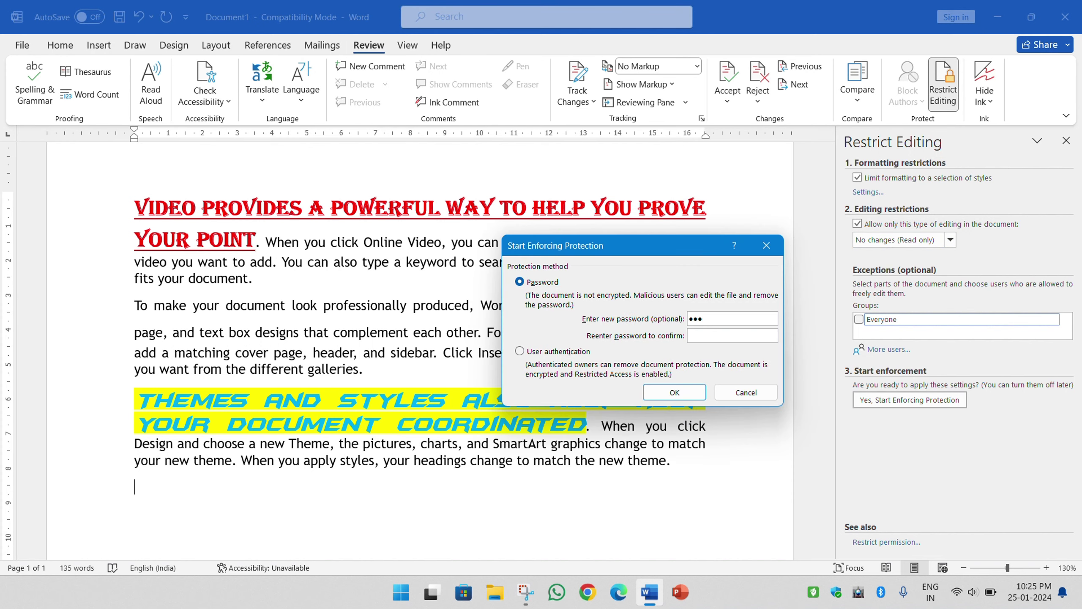
{"action": "left_click", "coordinate": [474, 22]}
{"action": "left_click", "coordinate": [706, 335]}
{"action": "left_click", "coordinate": [686, 396]}
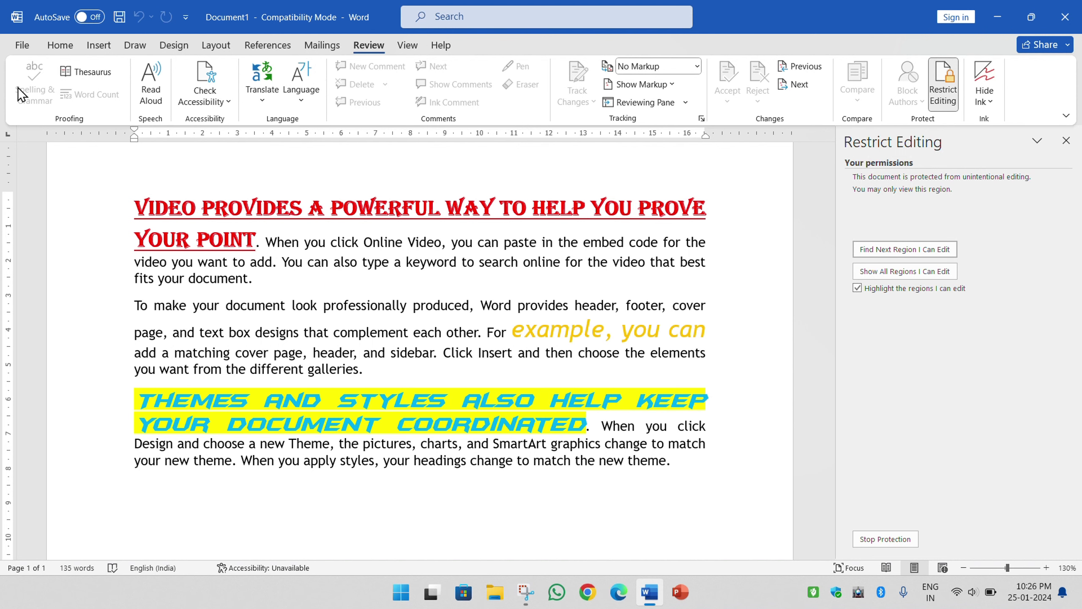
{"action": "left_click", "coordinate": [160, 46]}
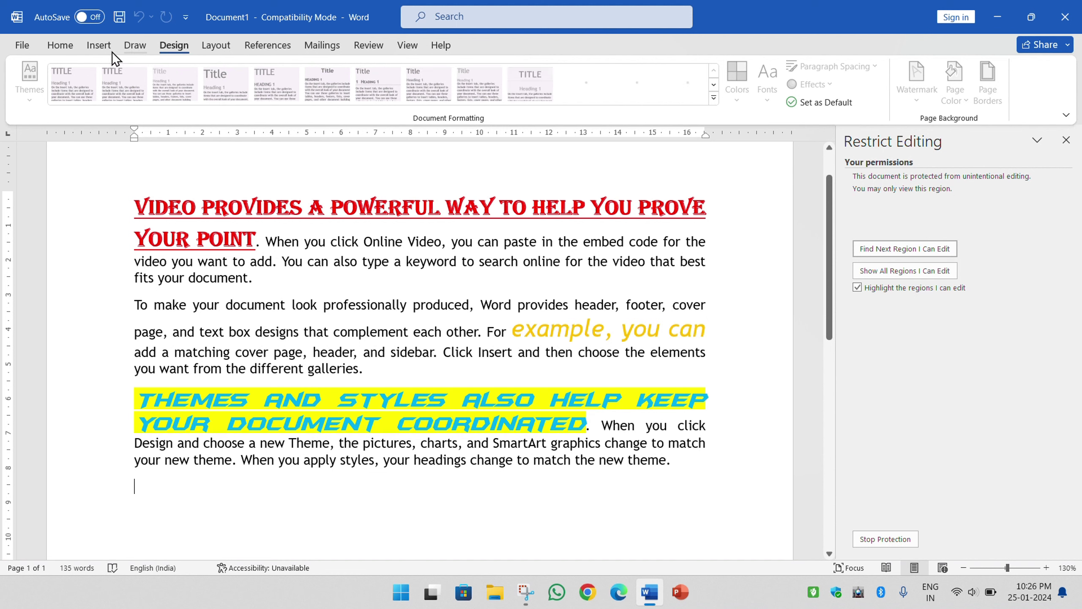
{"action": "scroll", "coordinate": [103, 52], "scroll_direction": "up", "scroll_amount": 1}
{"action": "scroll", "coordinate": [103, 53], "scroll_direction": "up", "scroll_amount": 1}
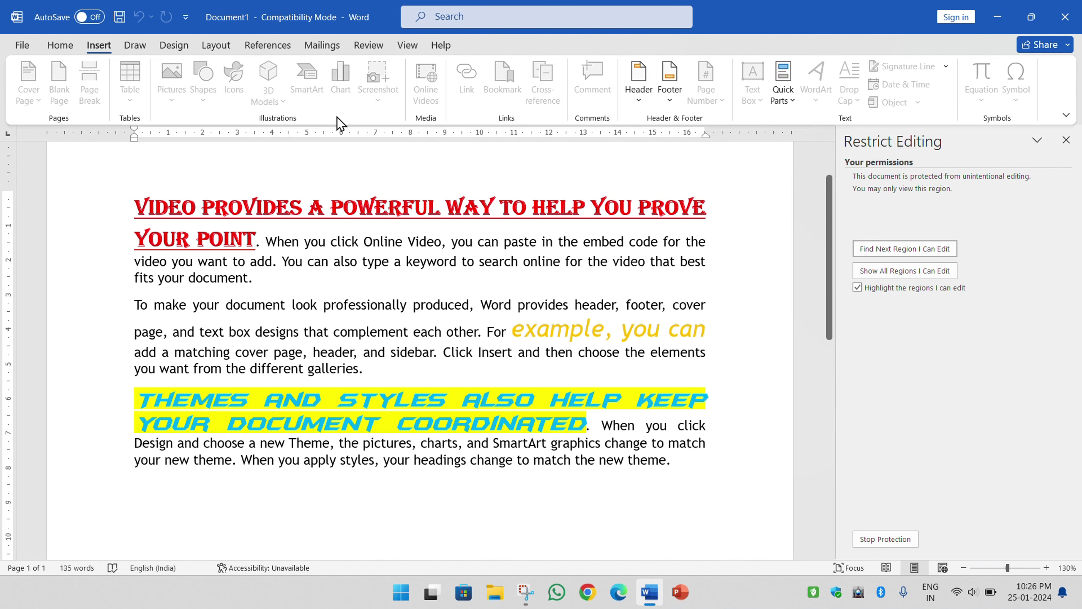
{"action": "scroll", "coordinate": [100, 81], "scroll_direction": "up", "scroll_amount": 1}
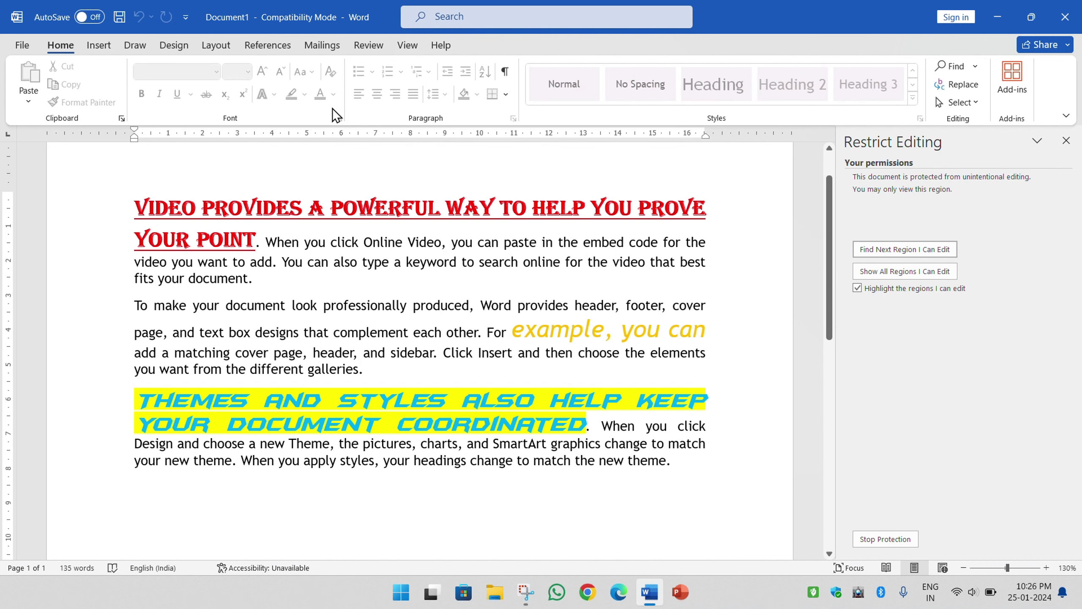
{"action": "left_click", "coordinate": [1066, 141]}
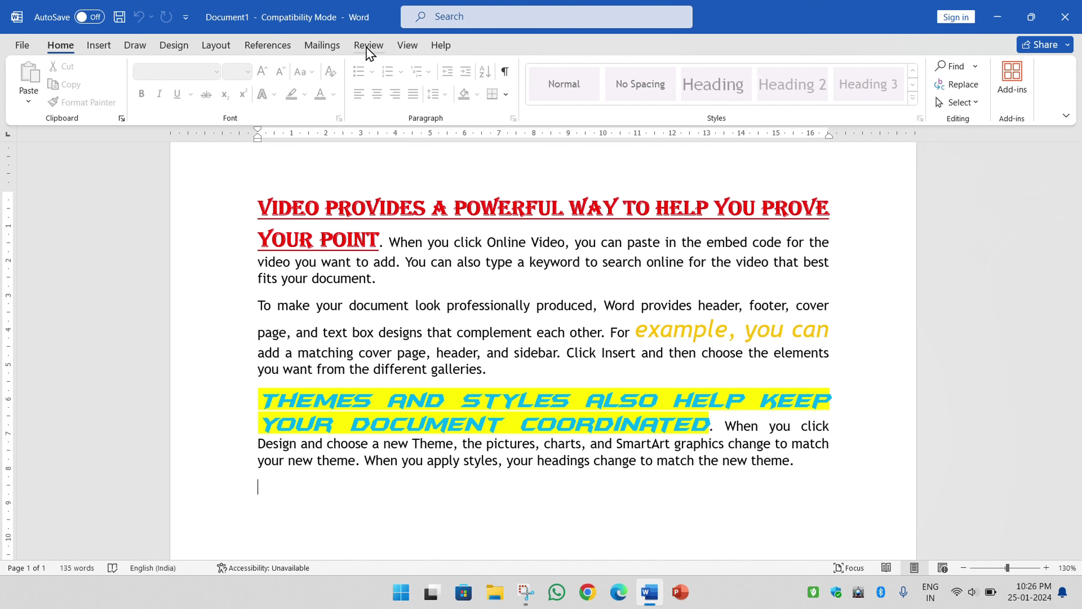
{"action": "left_click", "coordinate": [367, 45]}
{"action": "left_click", "coordinate": [942, 85]}
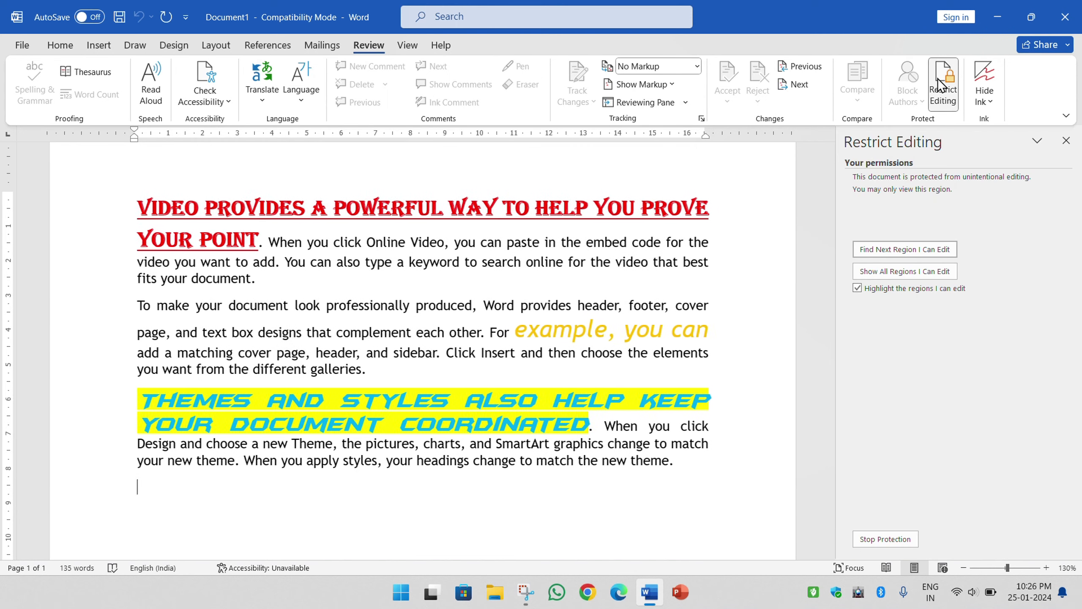
Stop the document protection by entering the protection password
{"action": "left_click", "coordinate": [899, 539]}
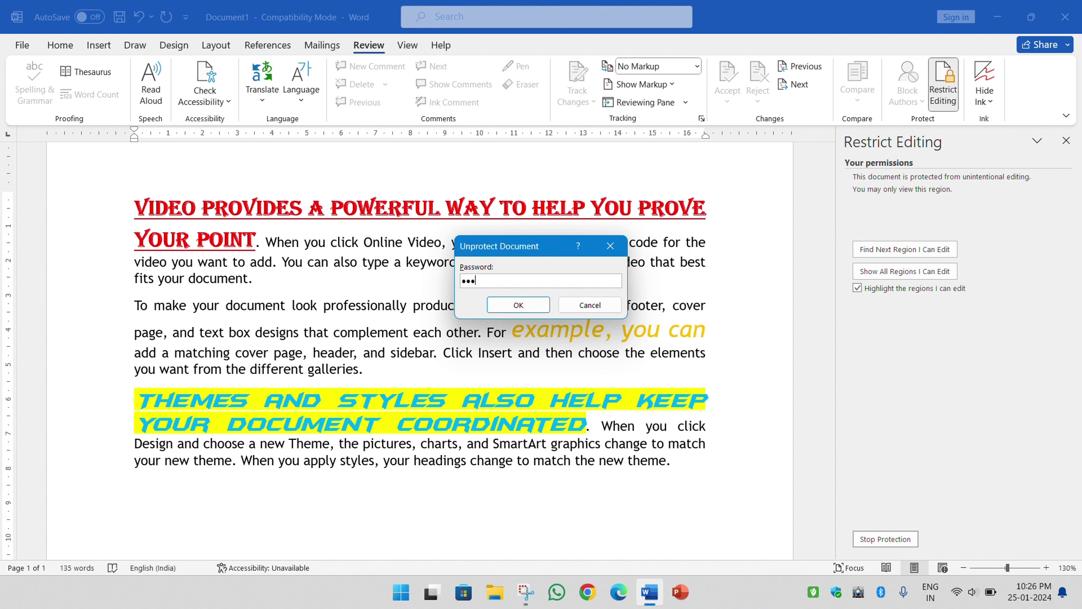
{"action": "key", "text": "Return"}
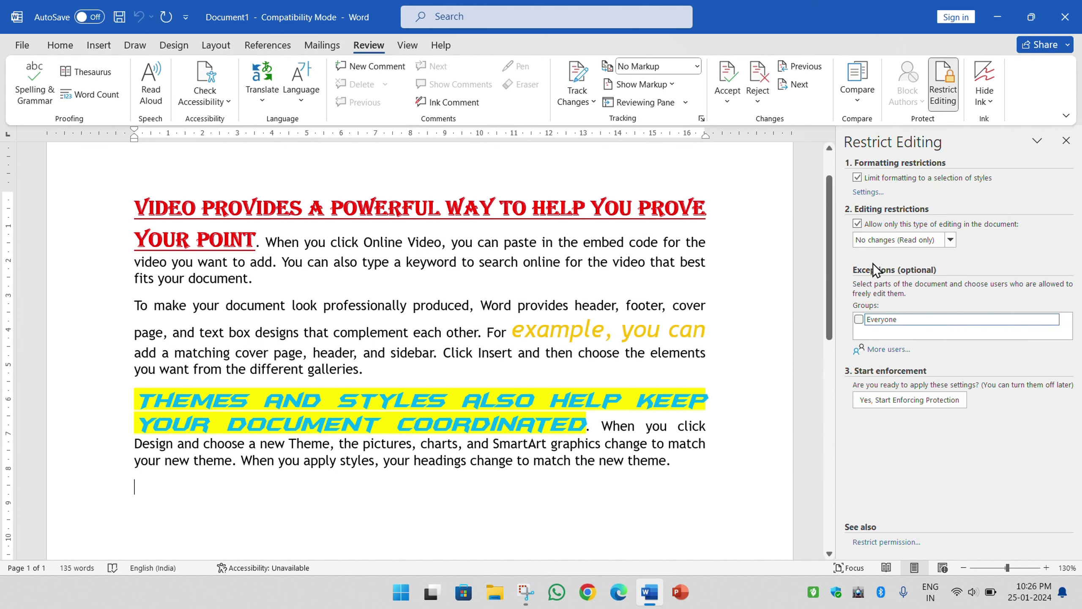
Clear the editing-type and formatting-style restrictions, then close the Restrict Editing pane
{"action": "left_click", "coordinate": [871, 223]}
{"action": "left_click", "coordinate": [869, 179]}
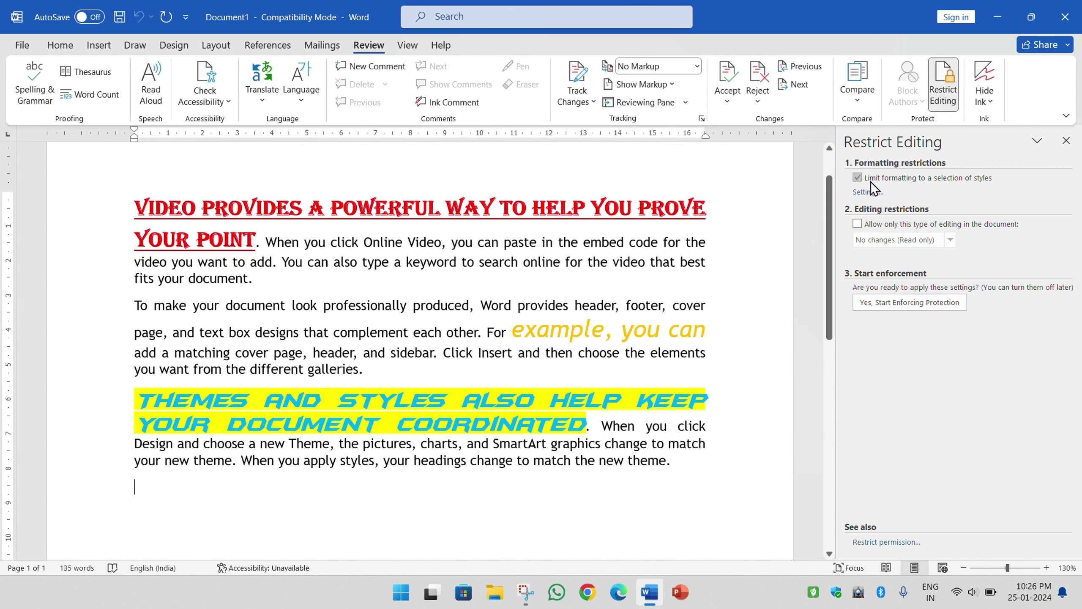
{"action": "left_click", "coordinate": [1066, 141]}
{"action": "left_click", "coordinate": [639, 315]}
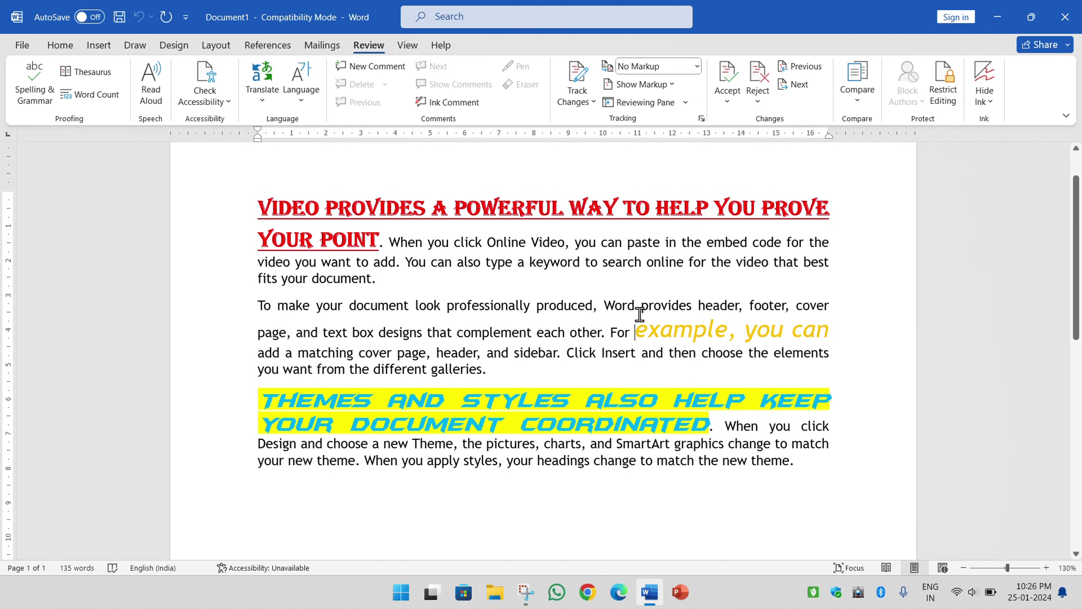
{"action": "left_click", "coordinate": [647, 273]}
{"action": "type", "text": ",gh,g"}
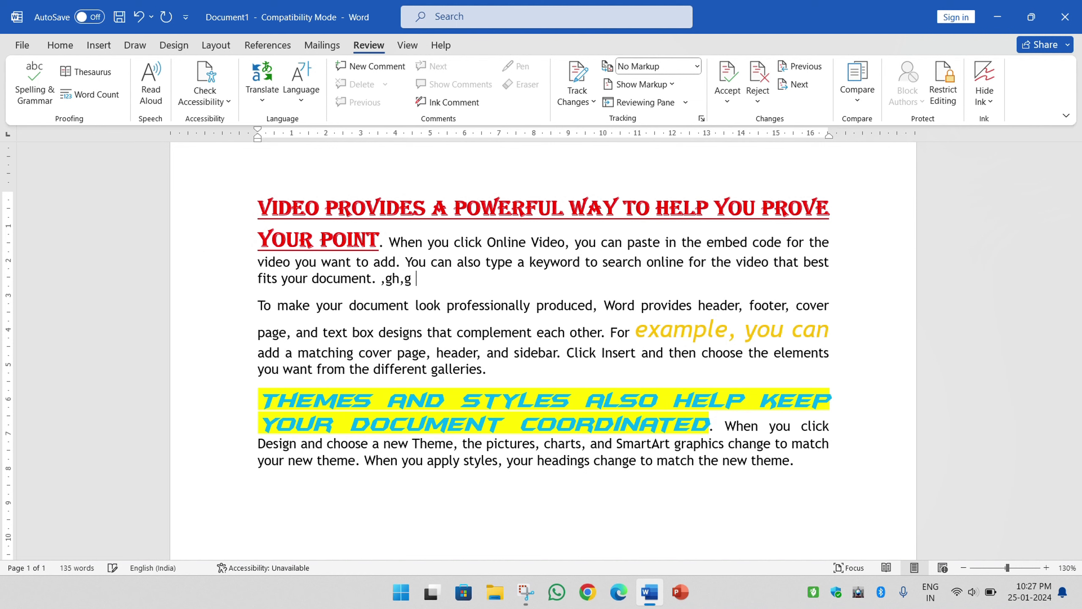
{"action": "key", "text": "BackSpace"}
{"action": "key", "text": "BackSpace"}
{"action": "key", "text": "BackSpace"}
{"action": "key", "text": "BackSpace"}
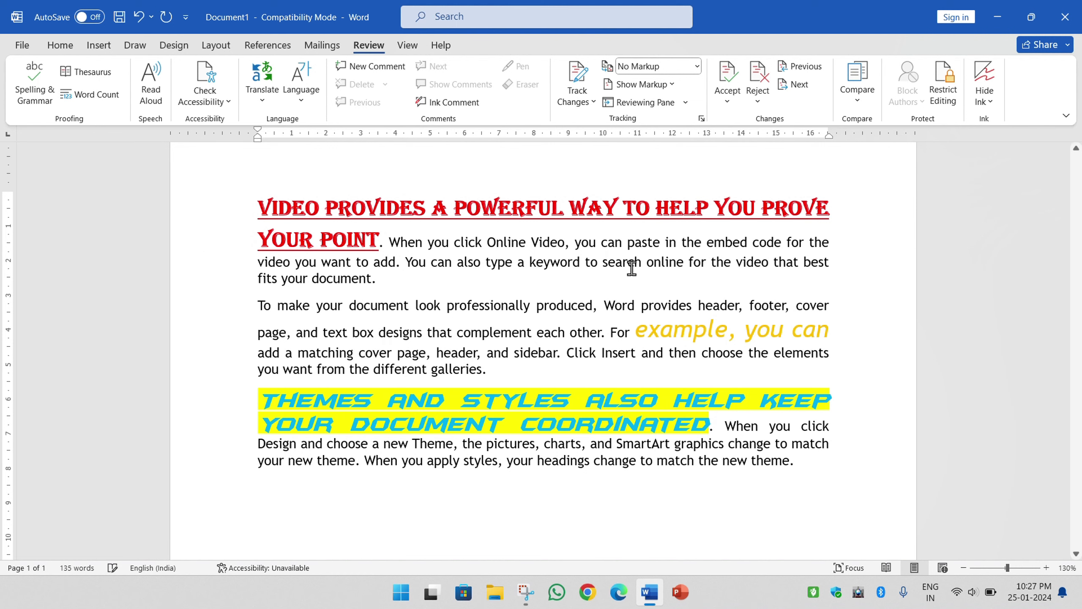
{"action": "left_click", "coordinate": [87, 47]}
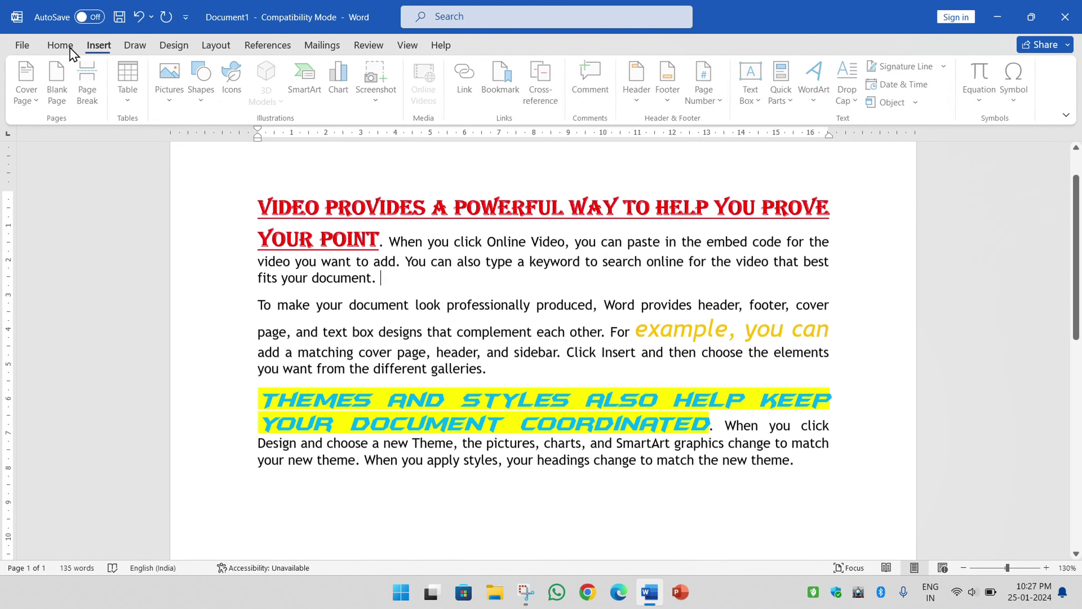
{"action": "left_click", "coordinate": [54, 44]}
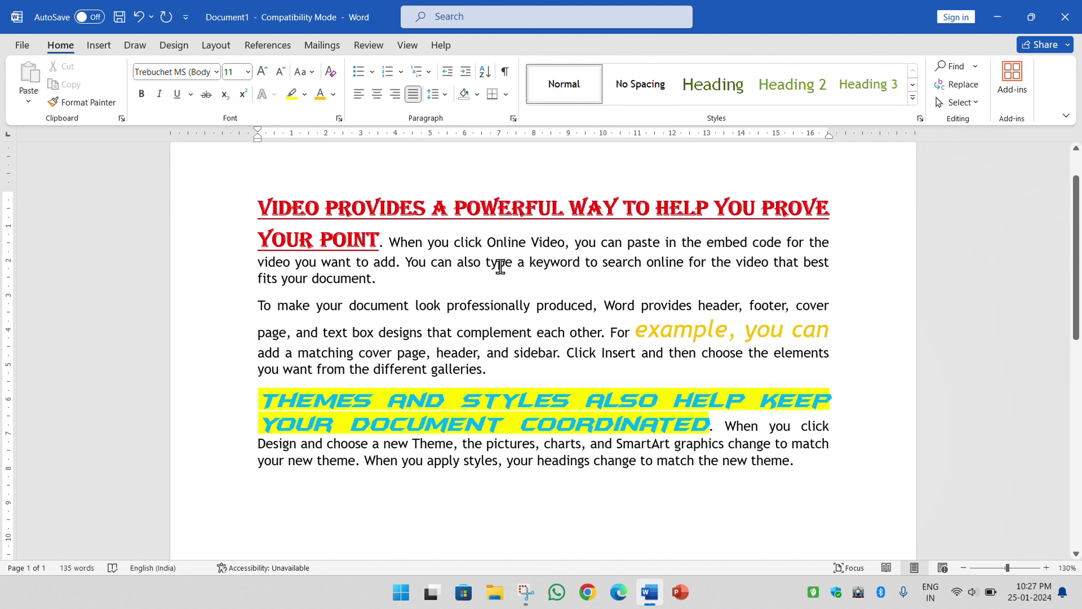
{"action": "left_click", "coordinate": [360, 52]}
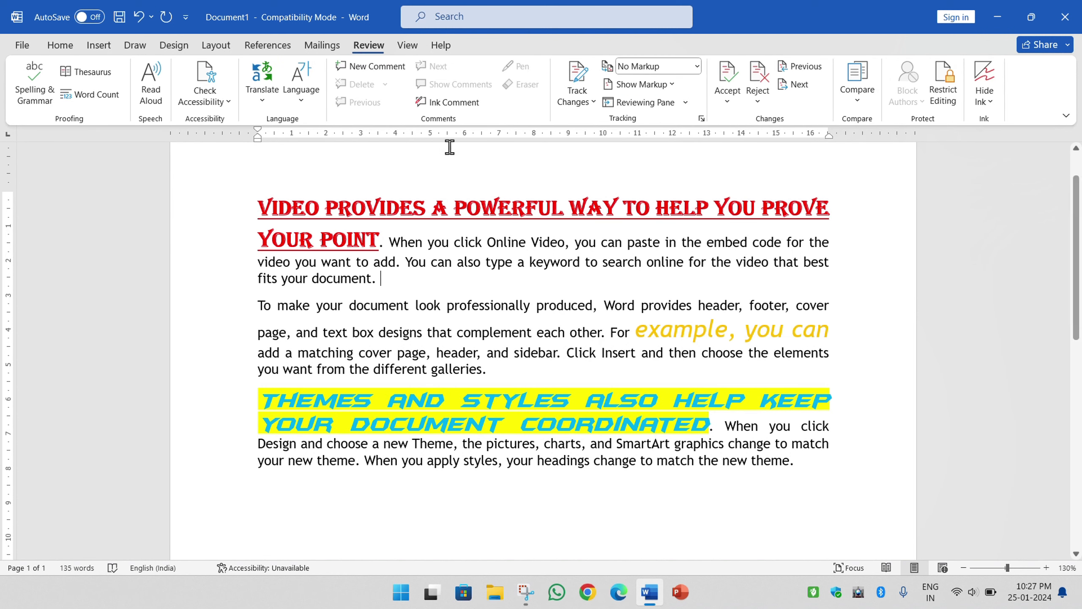